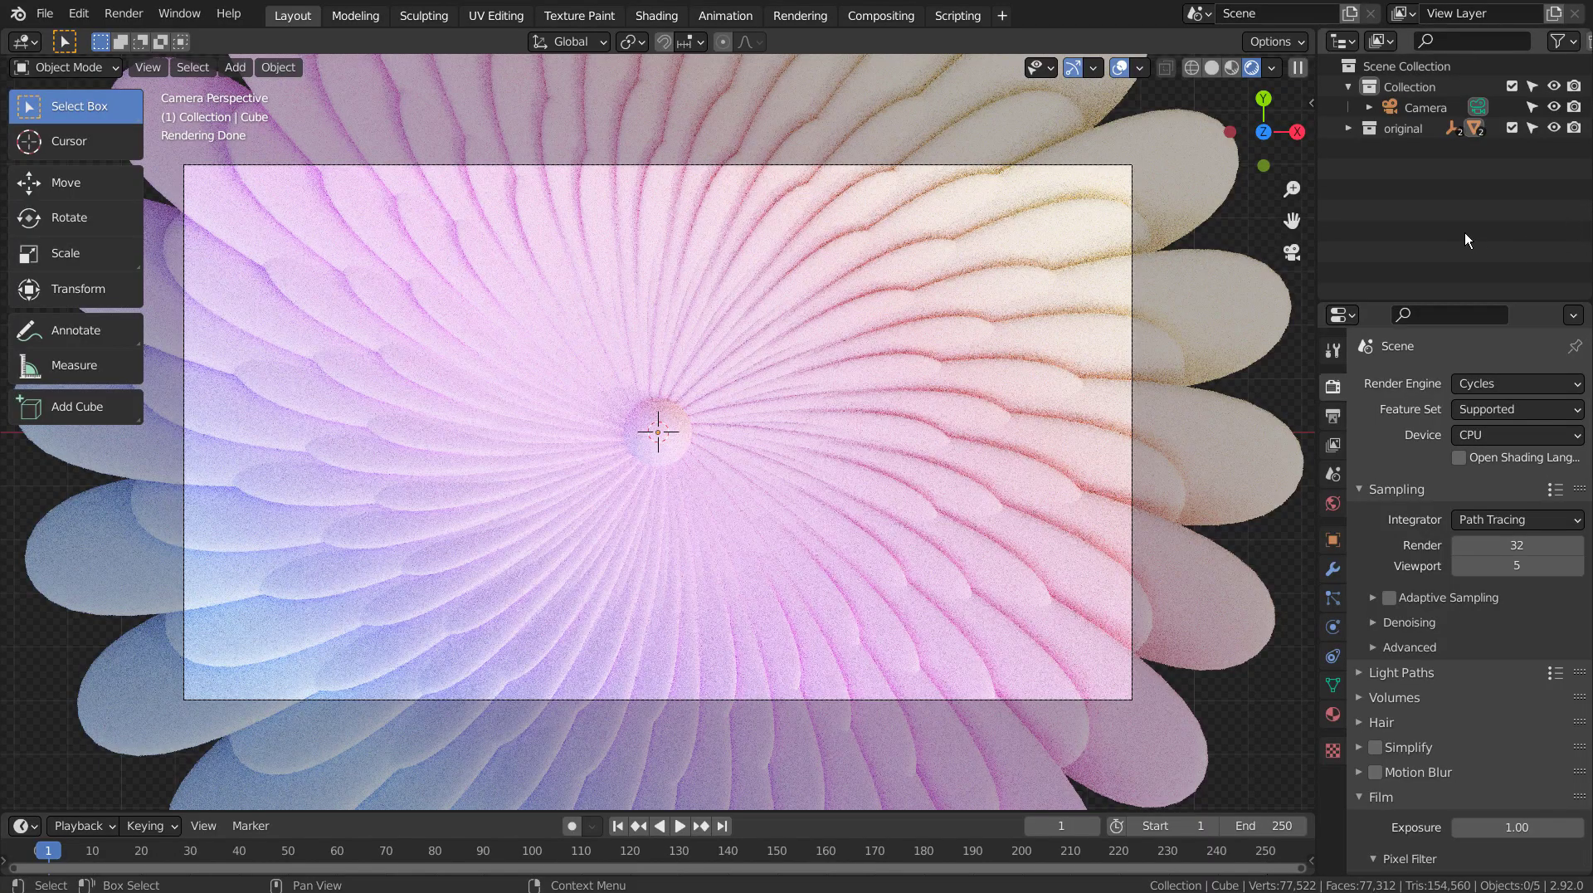
# - Check the original collection's visibility, set Solid shading, and switch to the top-down view
pyautogui.click(1548, 127)
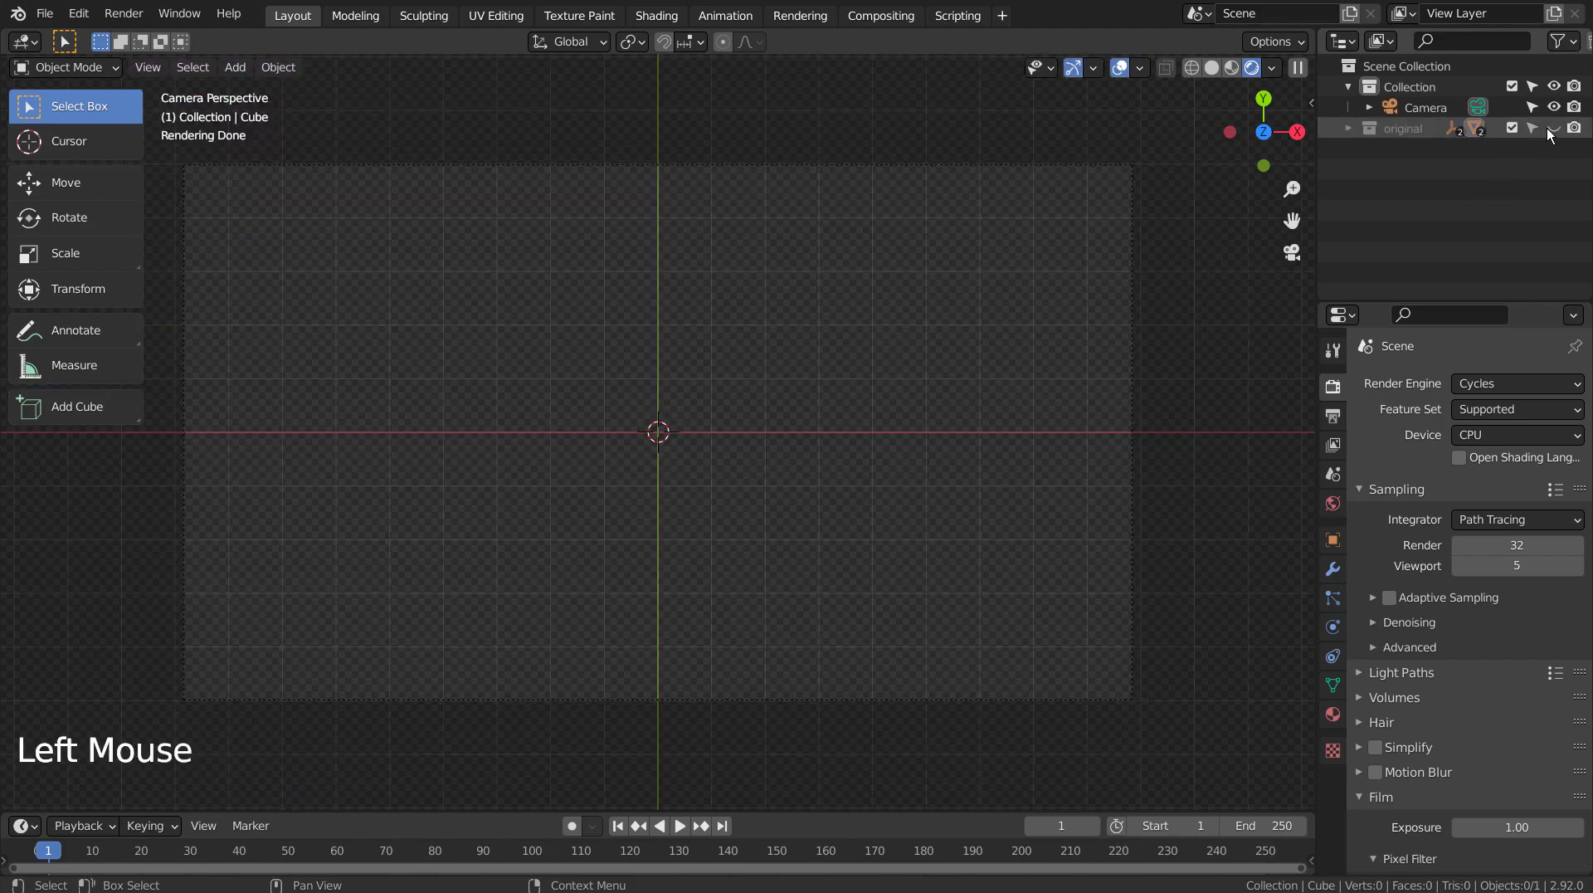
pyautogui.click(1548, 128)
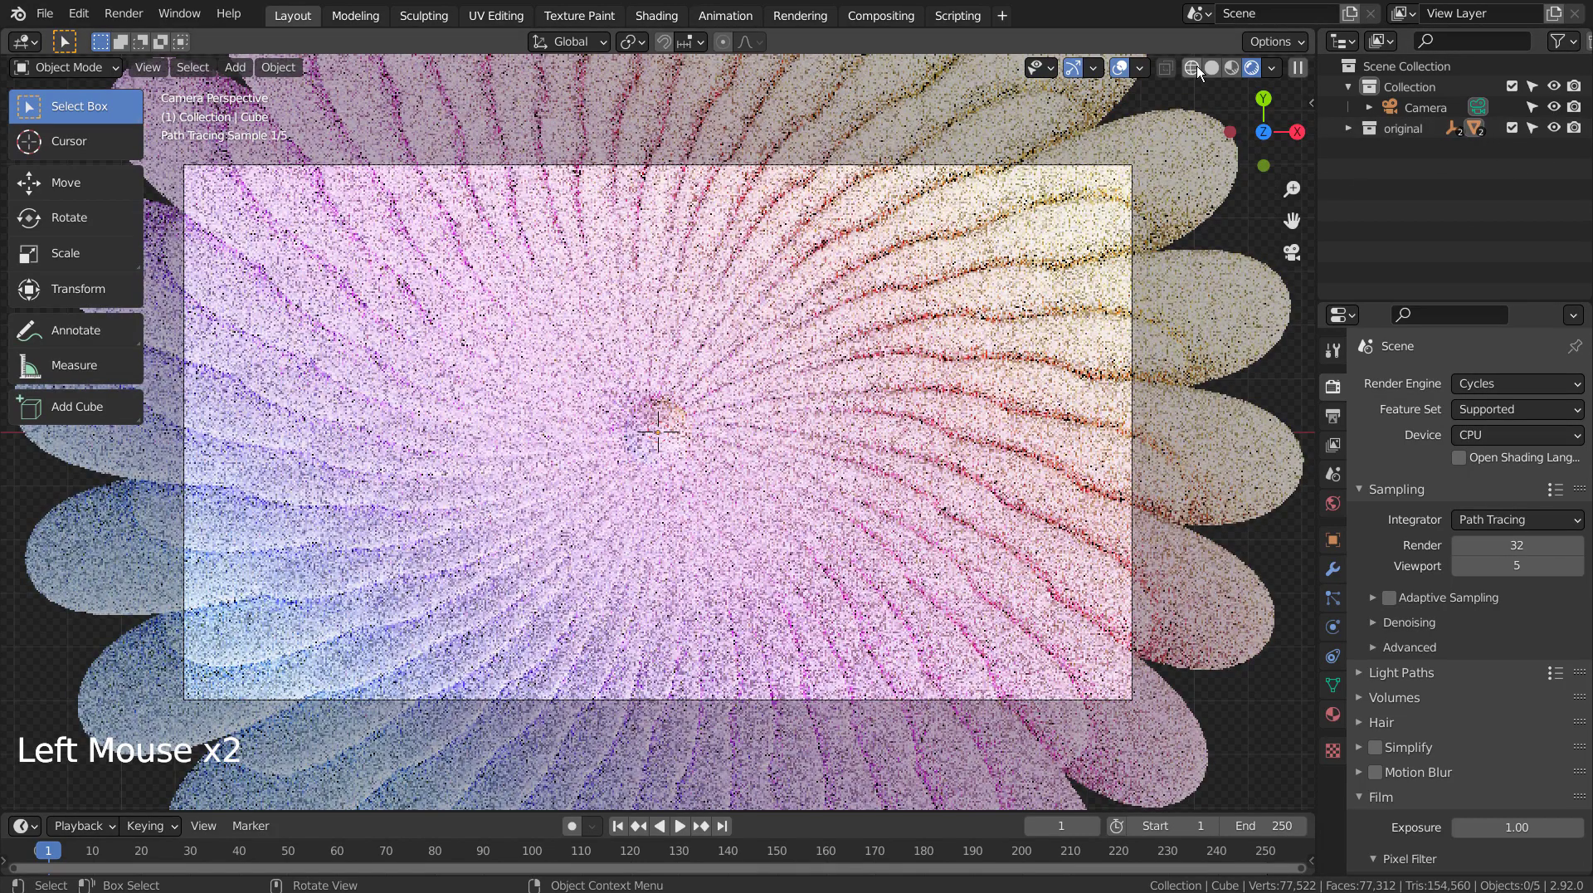
pyautogui.click(1196, 67)
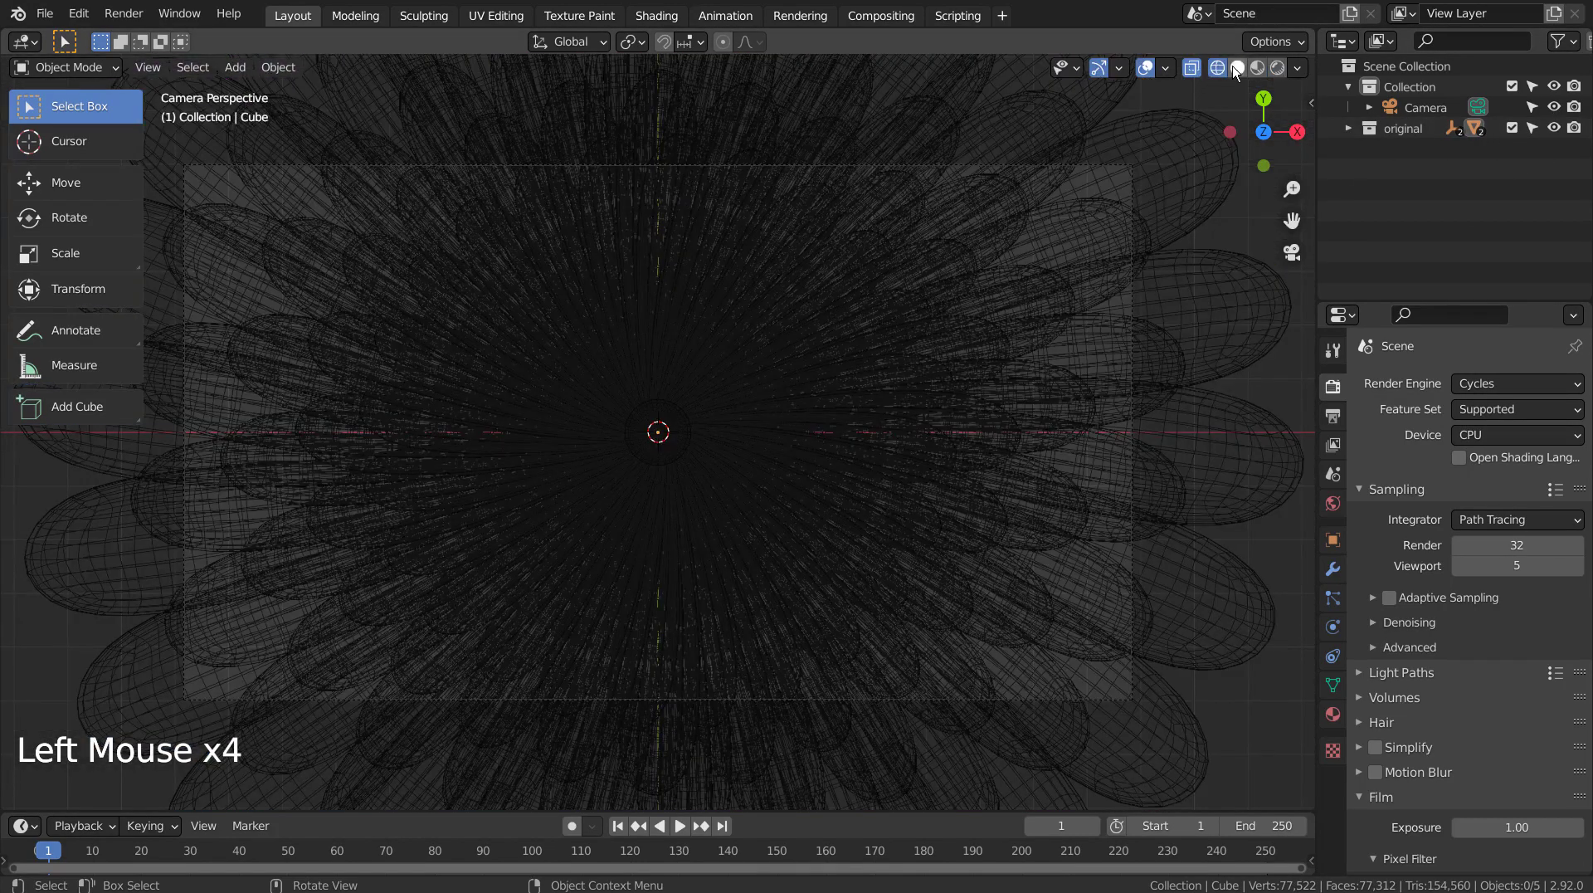
pyautogui.click(1236, 68)
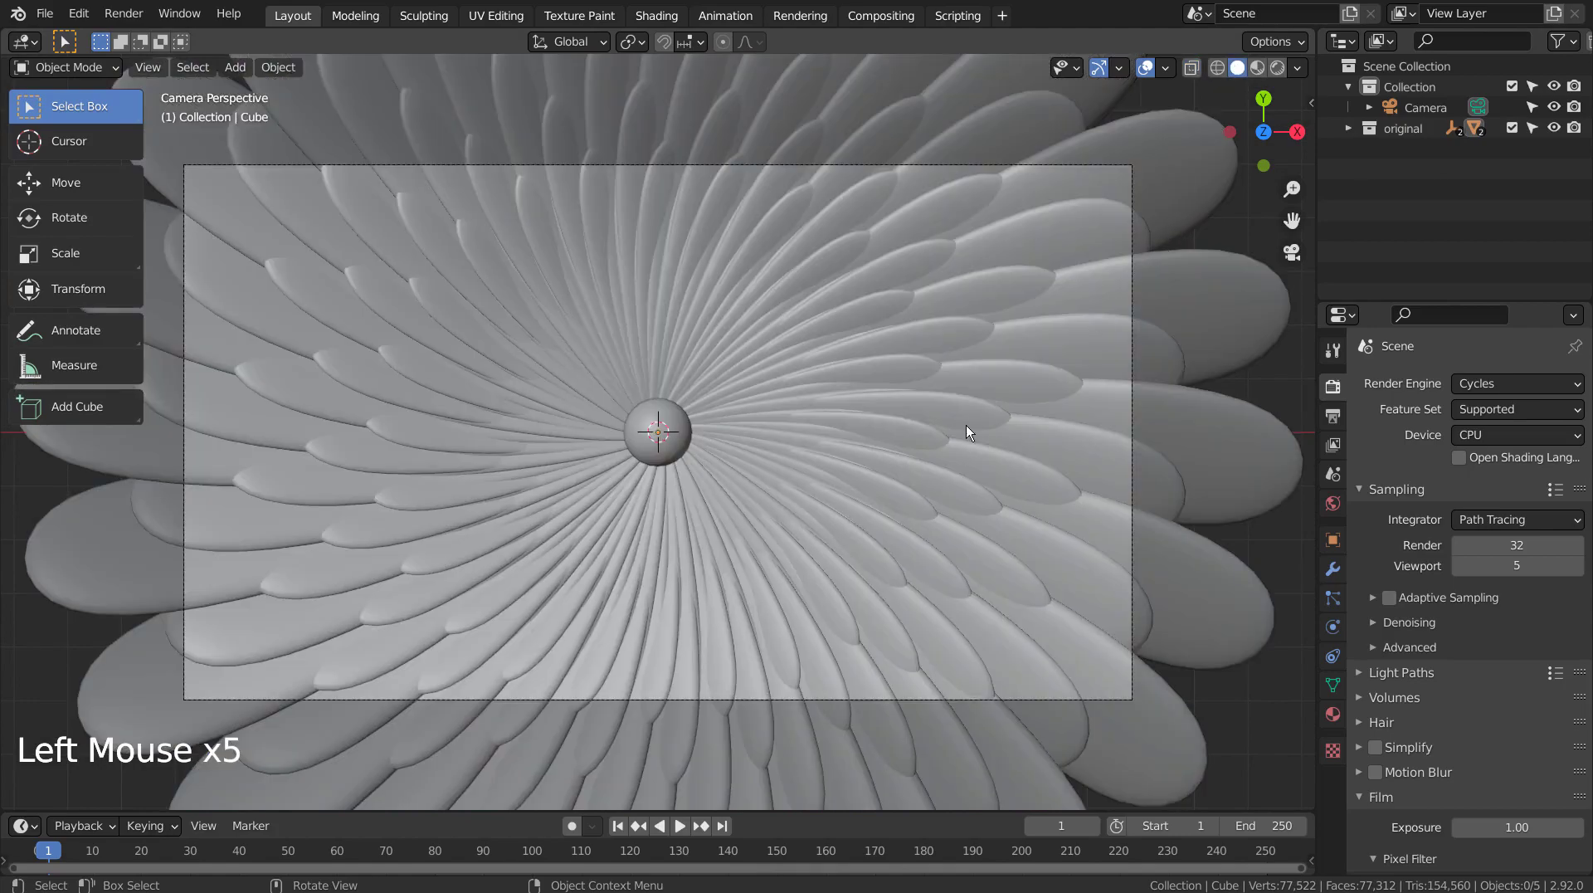
pyautogui.moveTo(964, 565); pyautogui.dragTo(908, 515, button='middle')
pyautogui.press('KP_1')
pyautogui.press('KP_7')
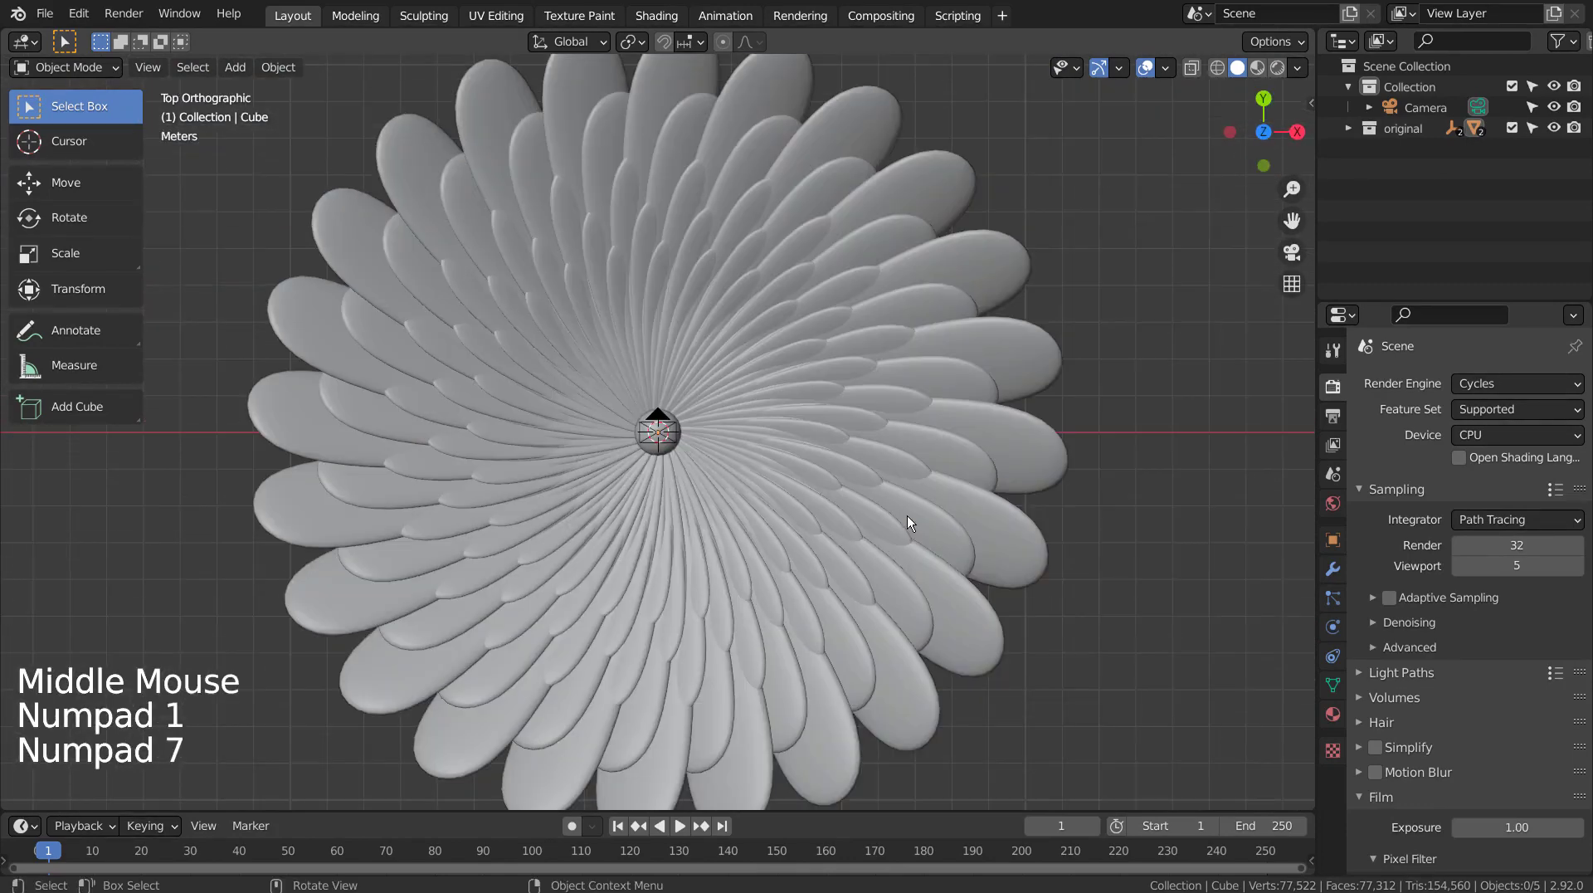
# - Hide the original collection and add a new cube
pyautogui.click(1553, 127)
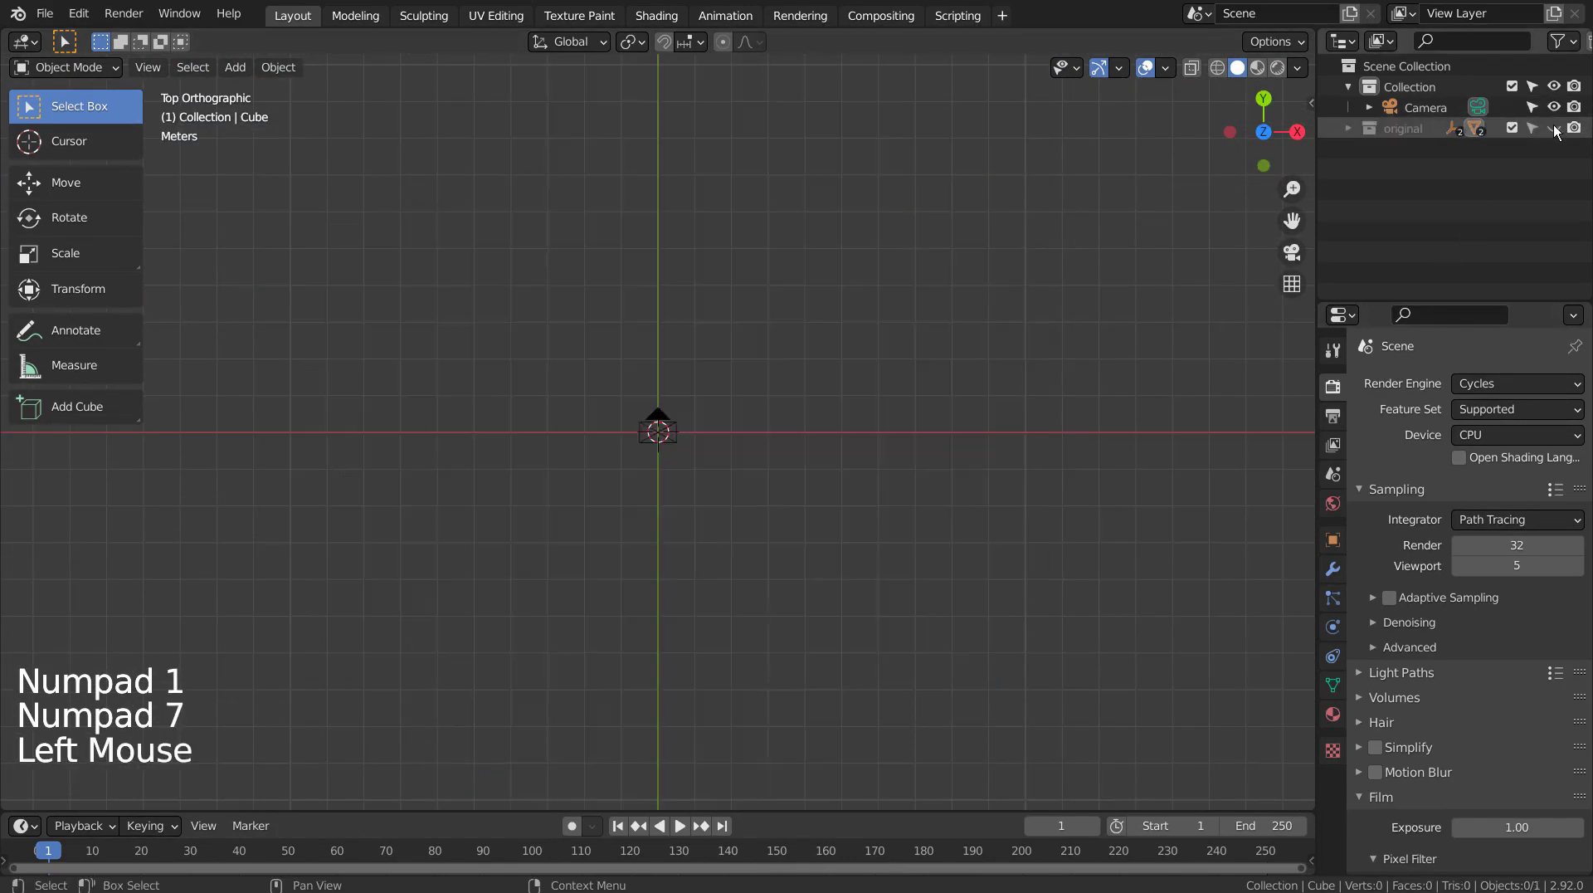
pyautogui.hotkey('shift', 'a')
pyautogui.moveTo(660, 402)
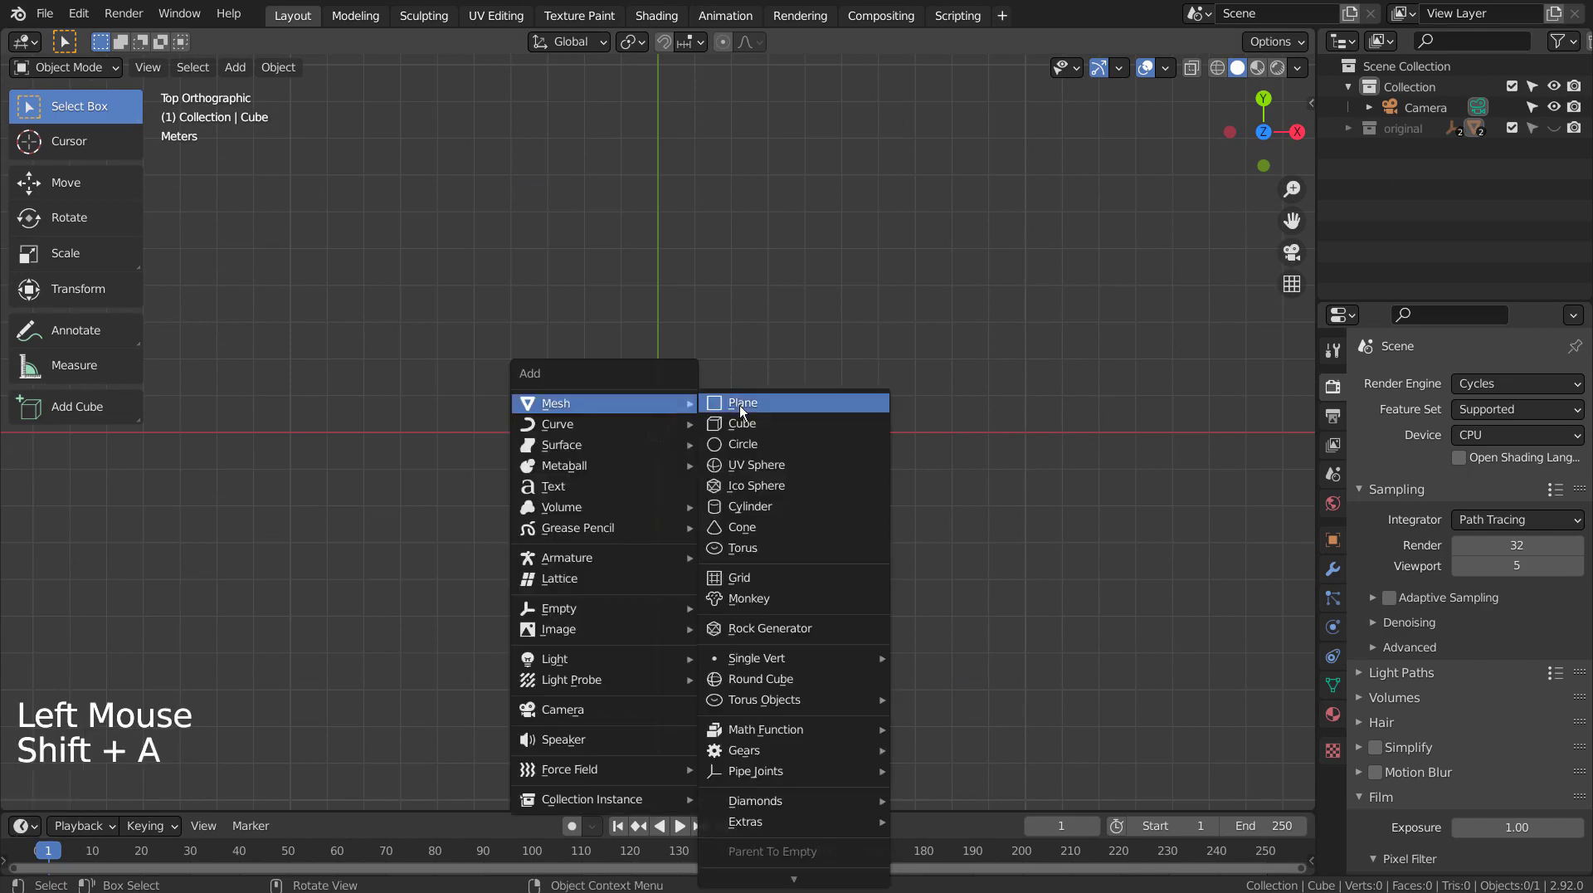
pyautogui.click(742, 424)
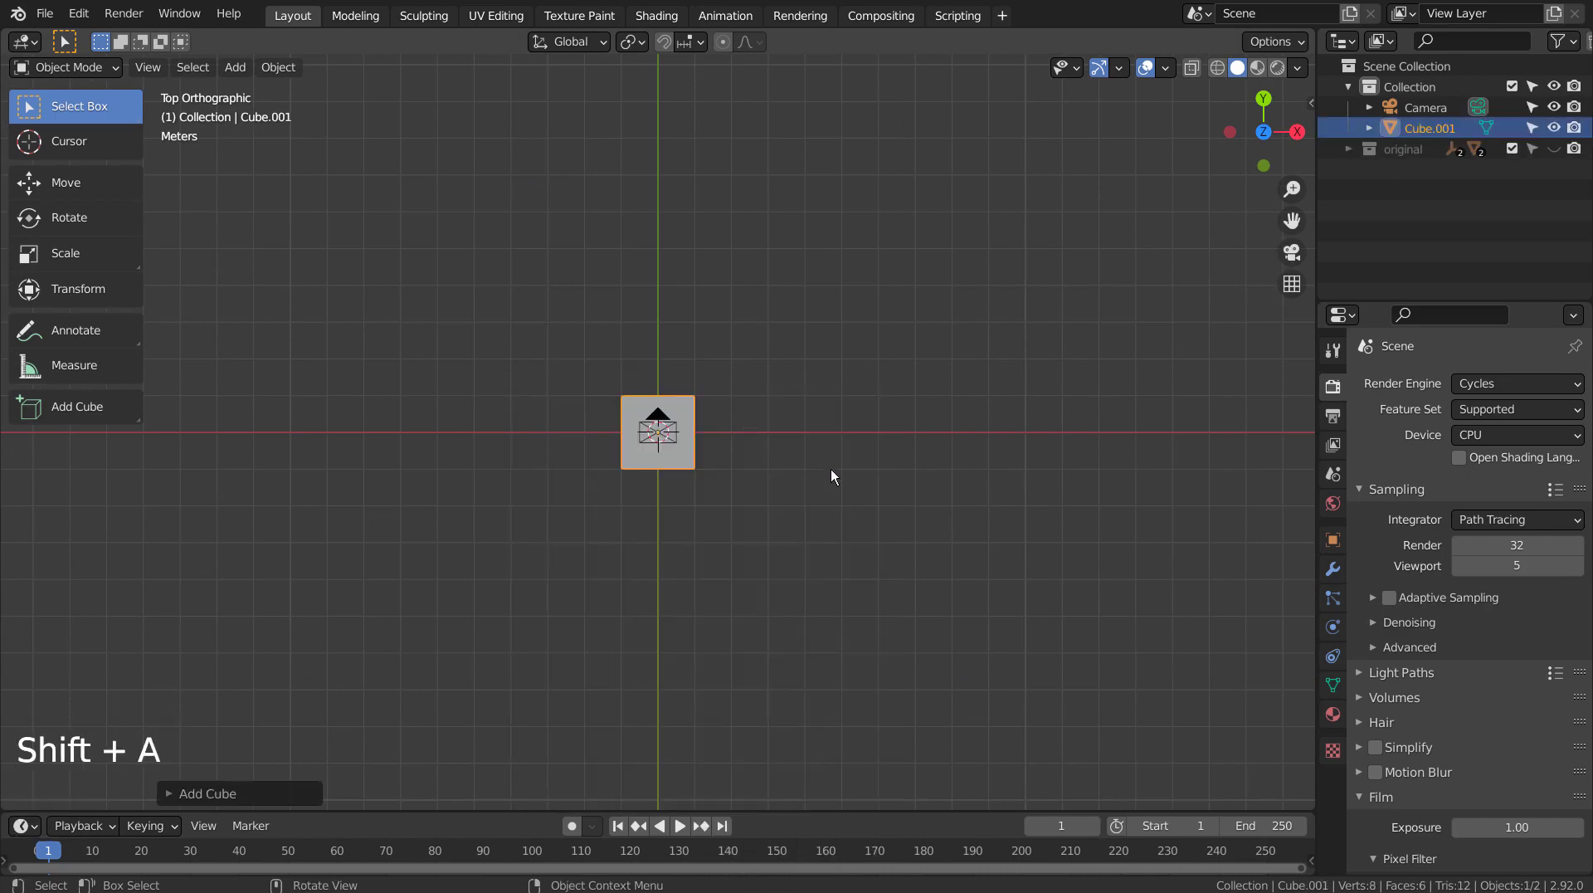
pyautogui.scroll(4, 829, 470)
# - Stretch the cube along Y in Edit Mode with see-through display
pyautogui.press('Tab')
pyautogui.hotkey('shift', 'z')
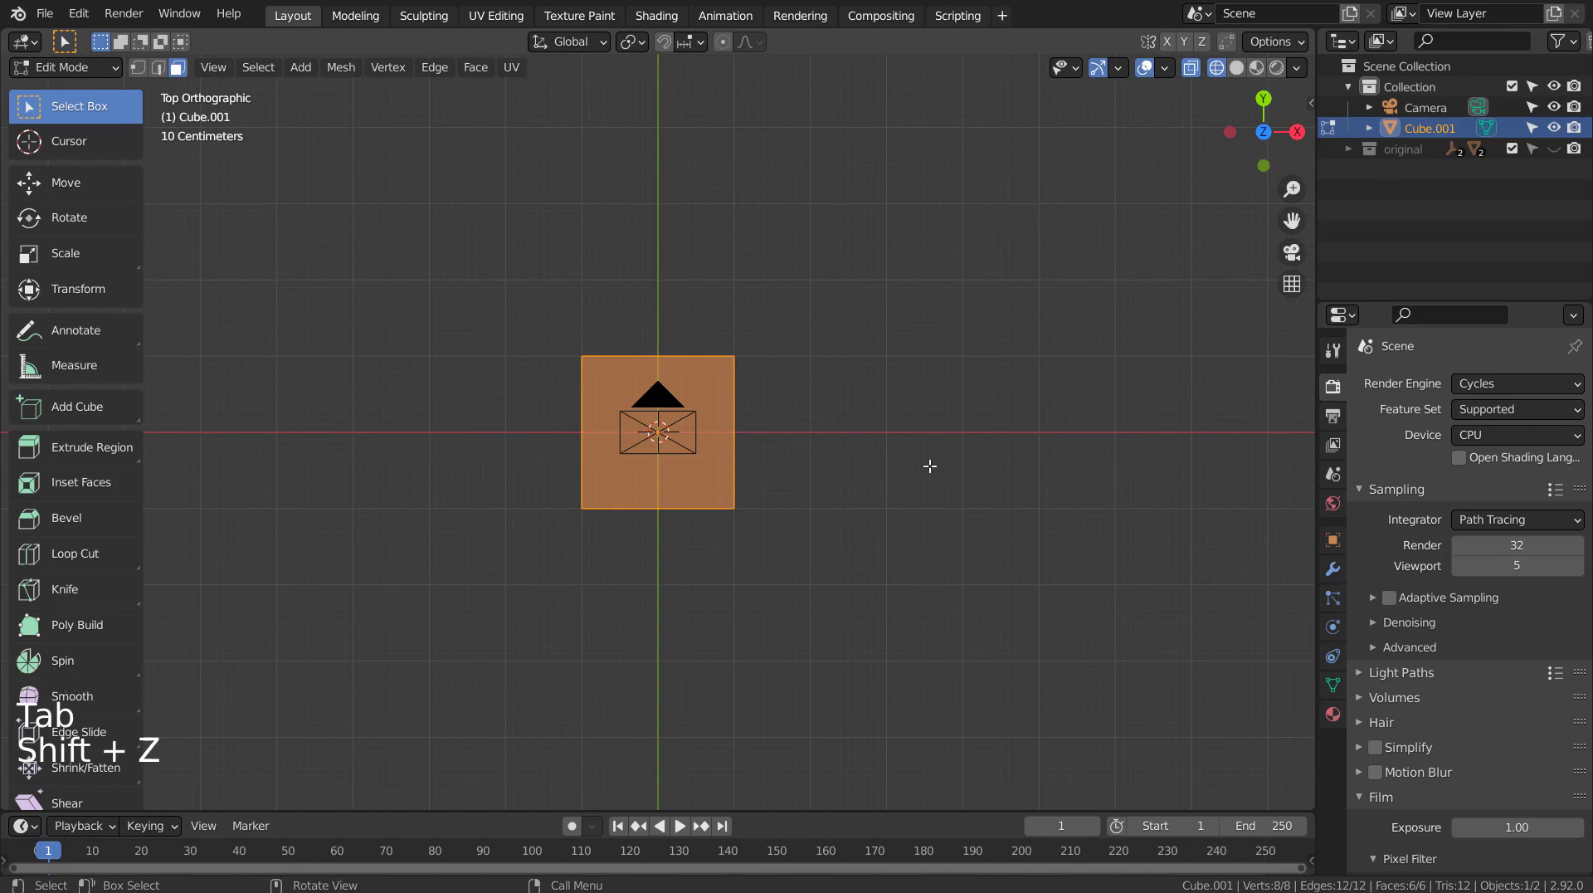
pyautogui.press('s')
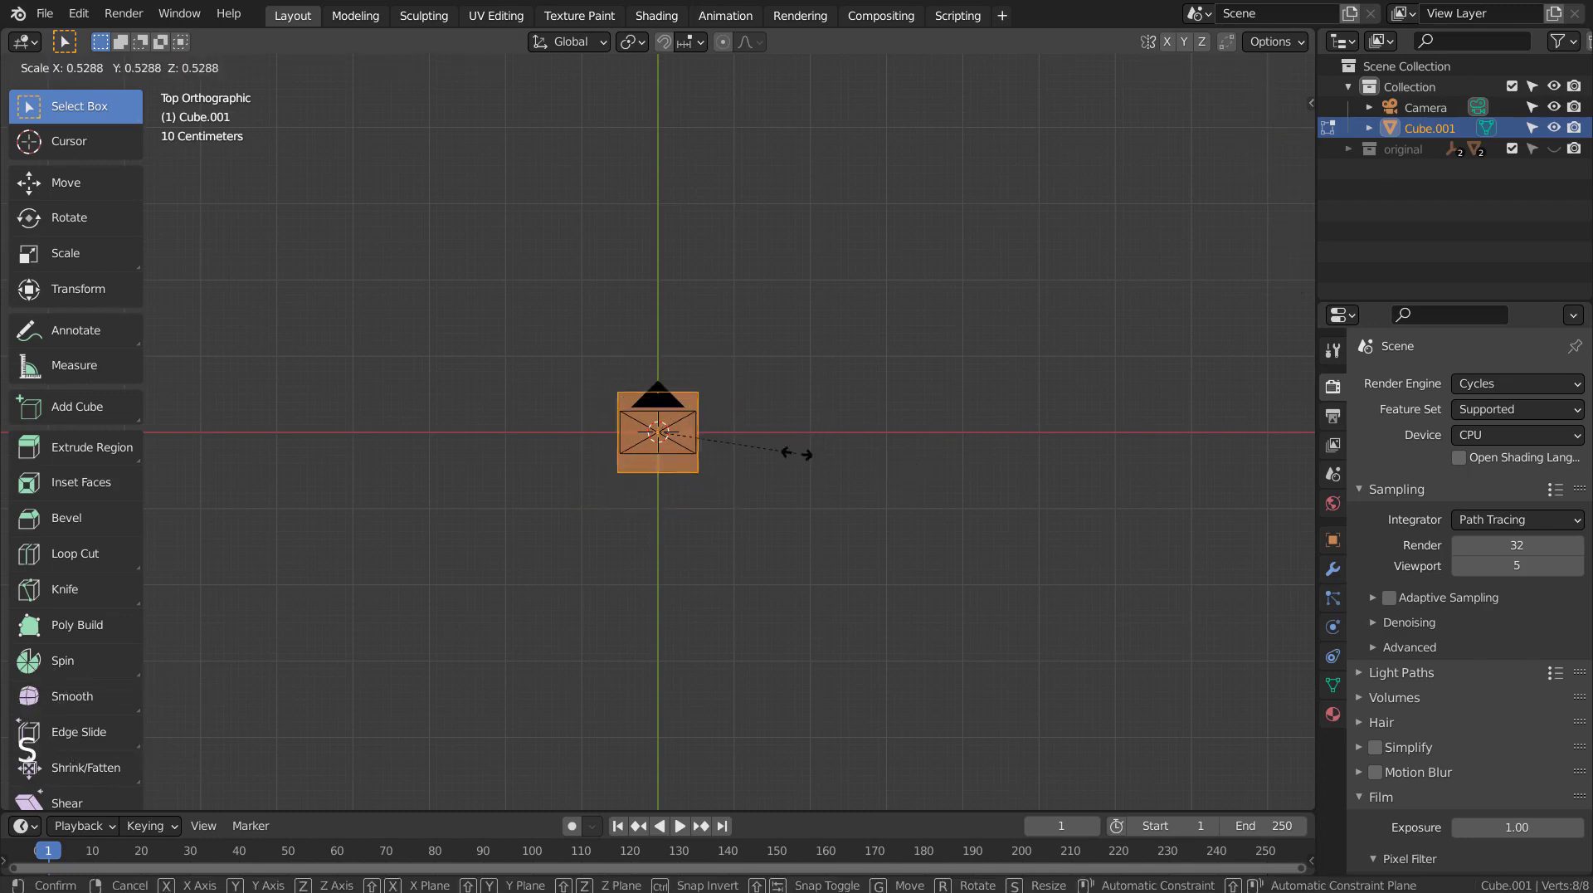
pyautogui.press('z')
pyautogui.press('y')
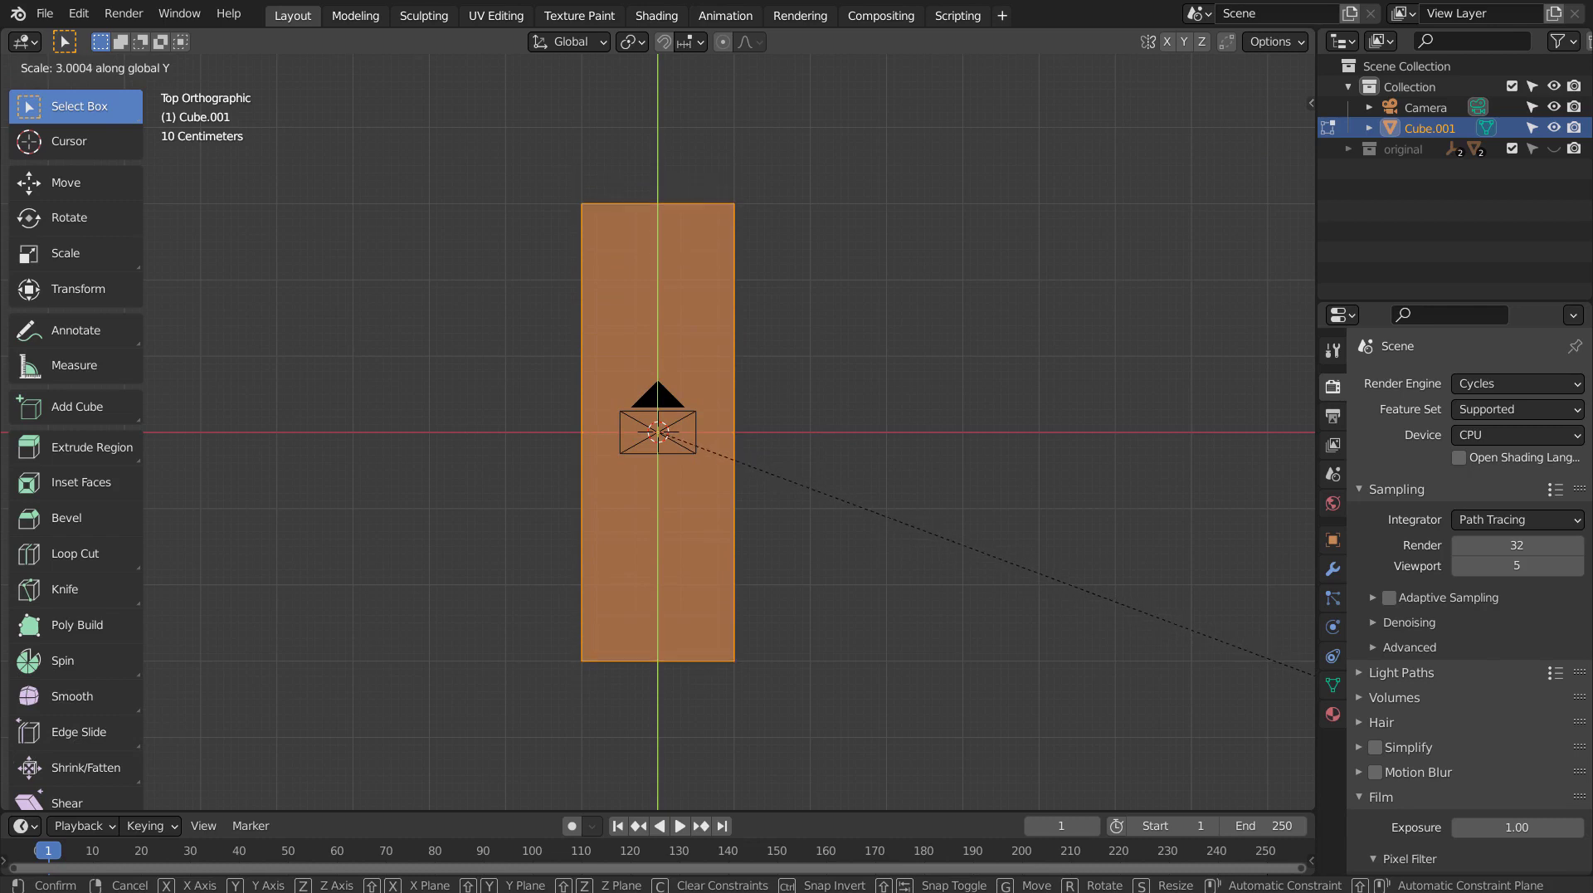
pyautogui.click(57, 685)
# - Shrink the bottom face into a narrow tip and start moving the wedge along Y
pyautogui.click(664, 665)
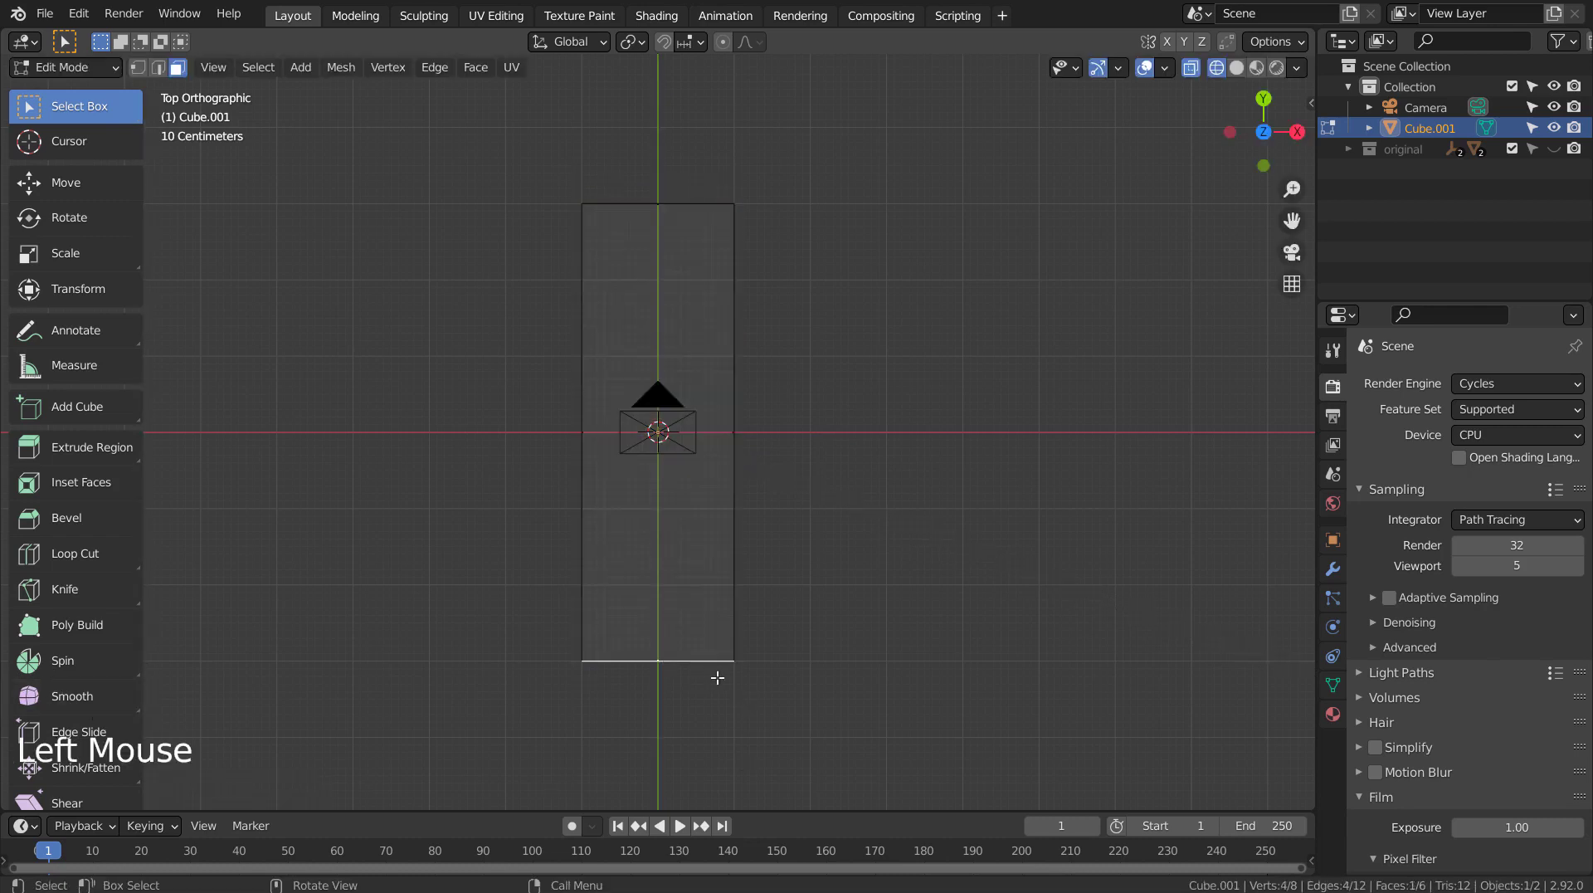
pyautogui.press('s')
pyautogui.click(731, 682)
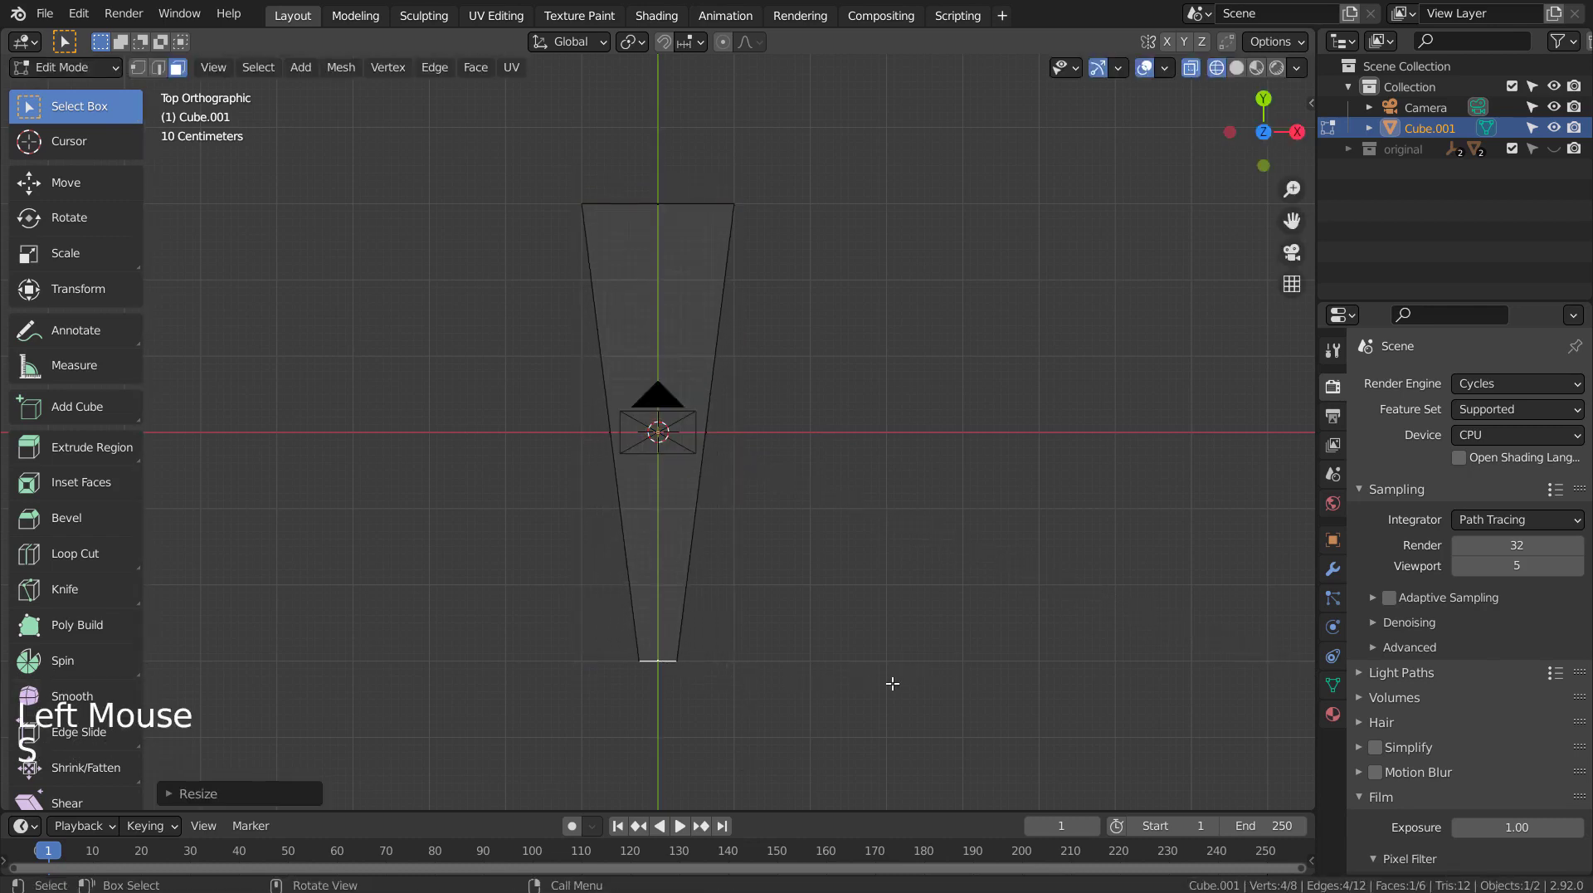
pyautogui.press('Tab')
pyautogui.press('g')
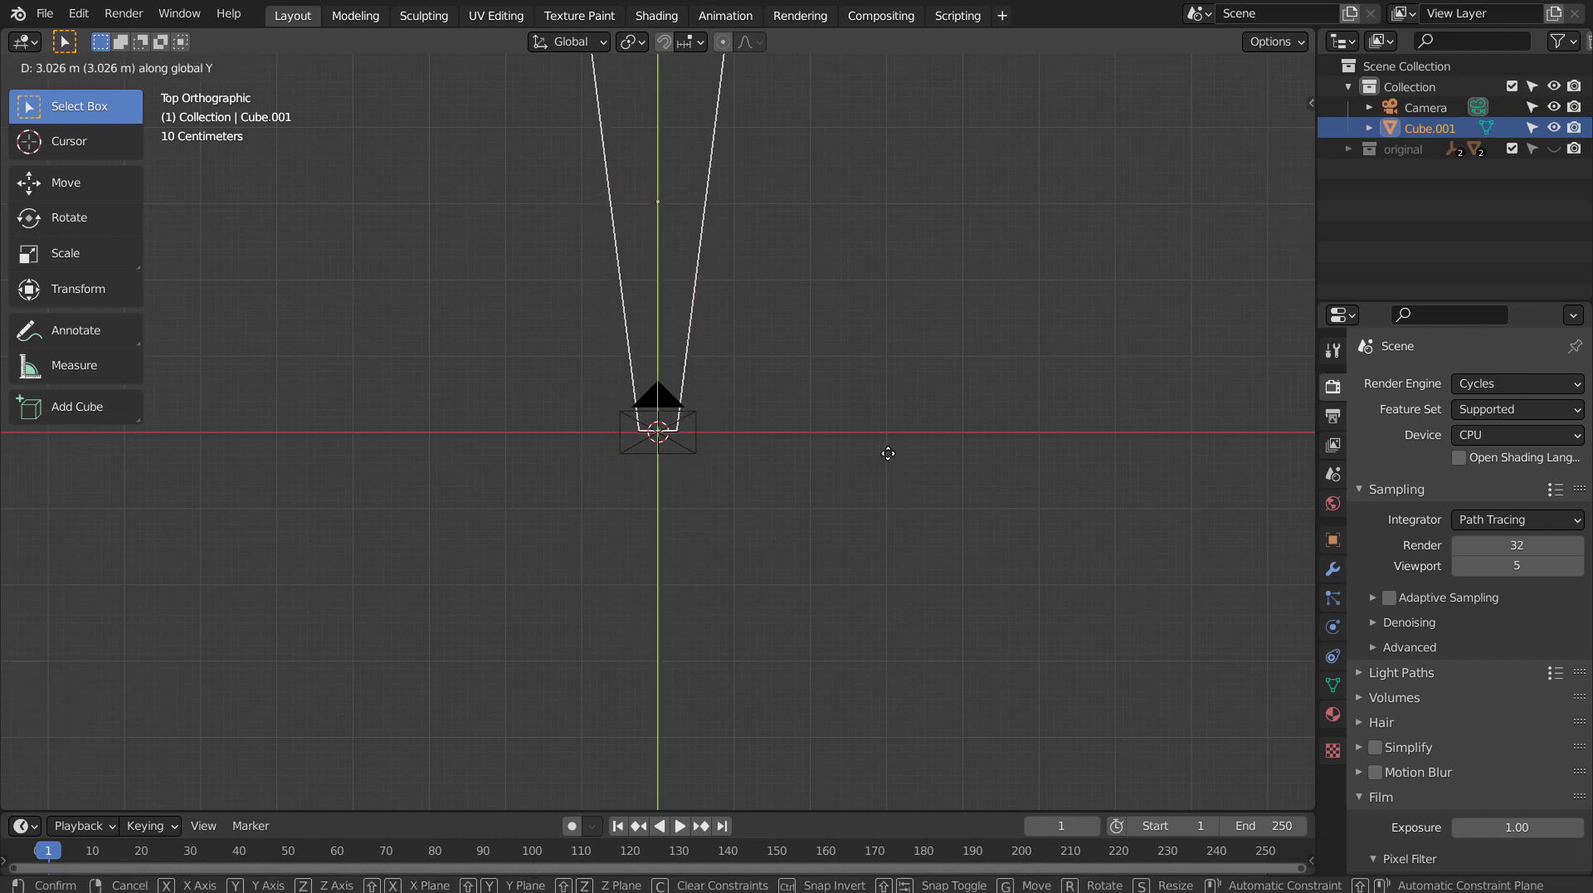
# - Confirm the wedge's move along Y and set its origin to the 3D cursor
pyautogui.click(887, 453)
pyautogui.keyDown('shift'); pyautogui.moveTo(923, 296); pyautogui.dragTo(896, 562, button='middle'); pyautogui.keyUp('shift')
pyautogui.click(277, 67)
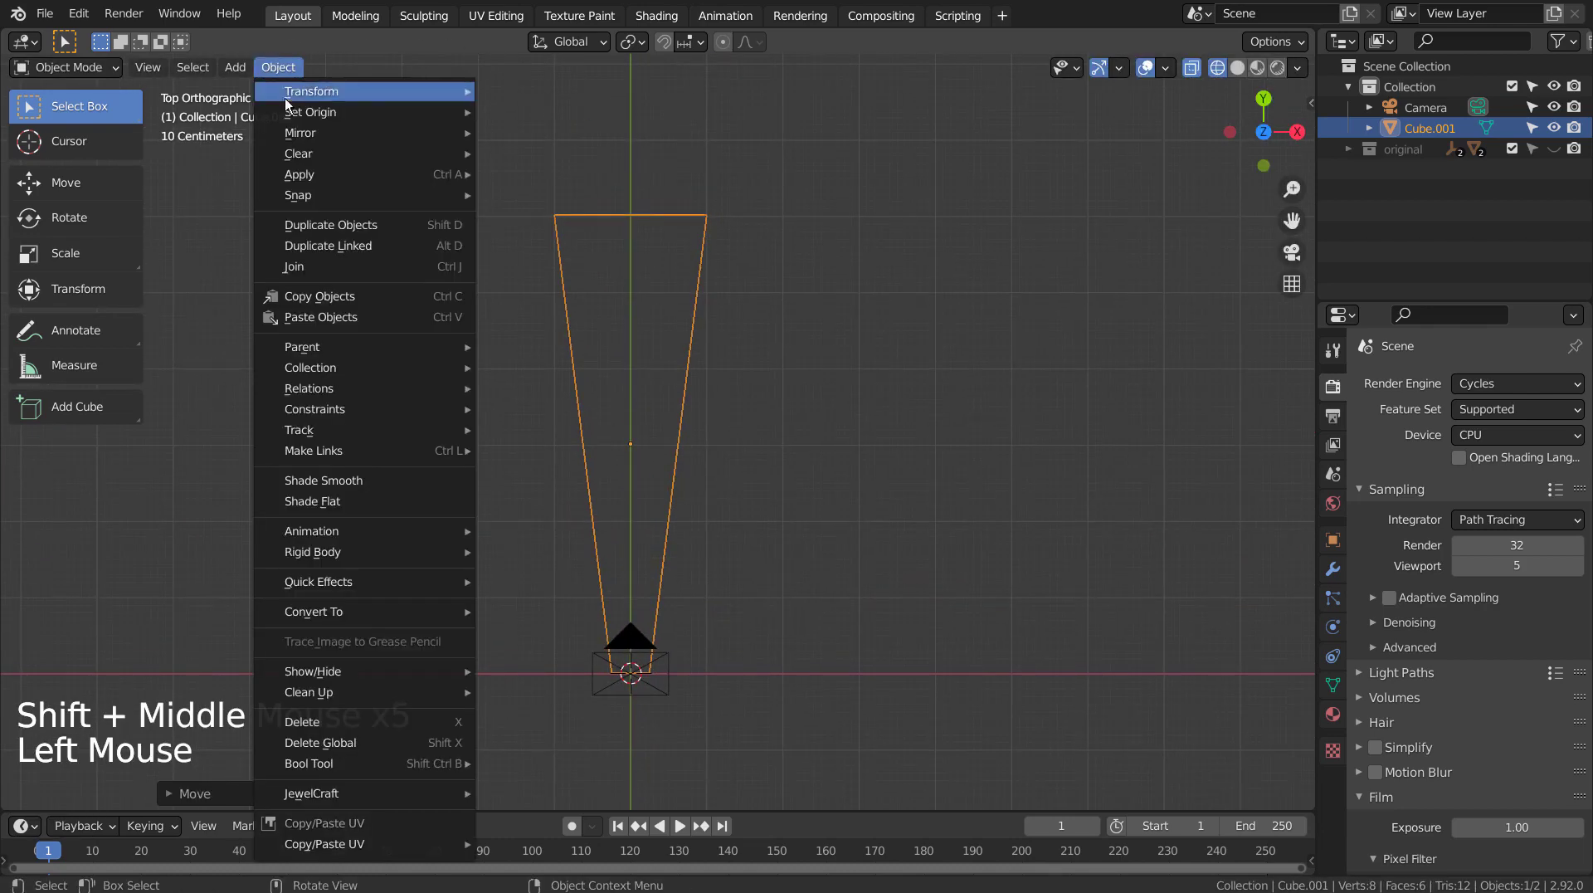
pyautogui.moveTo(348, 111)
pyautogui.click(601, 158)
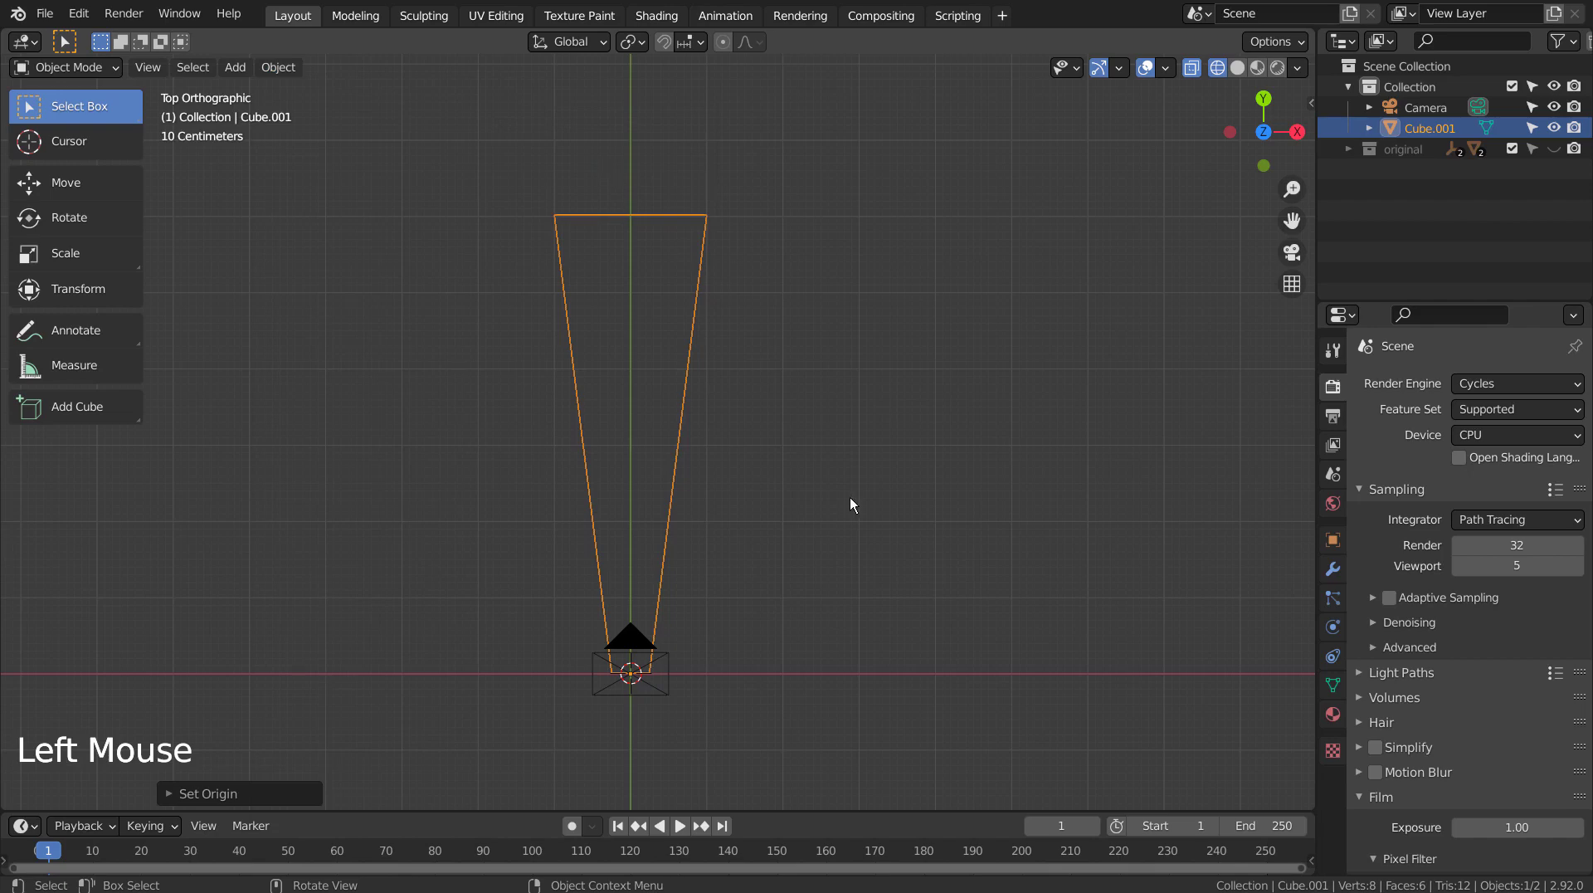
# - Add a level-3 Subdivision Surface to round the wedge into a petal
pyautogui.moveTo(808, 700); pyautogui.dragTo(785, 492, button='middle')
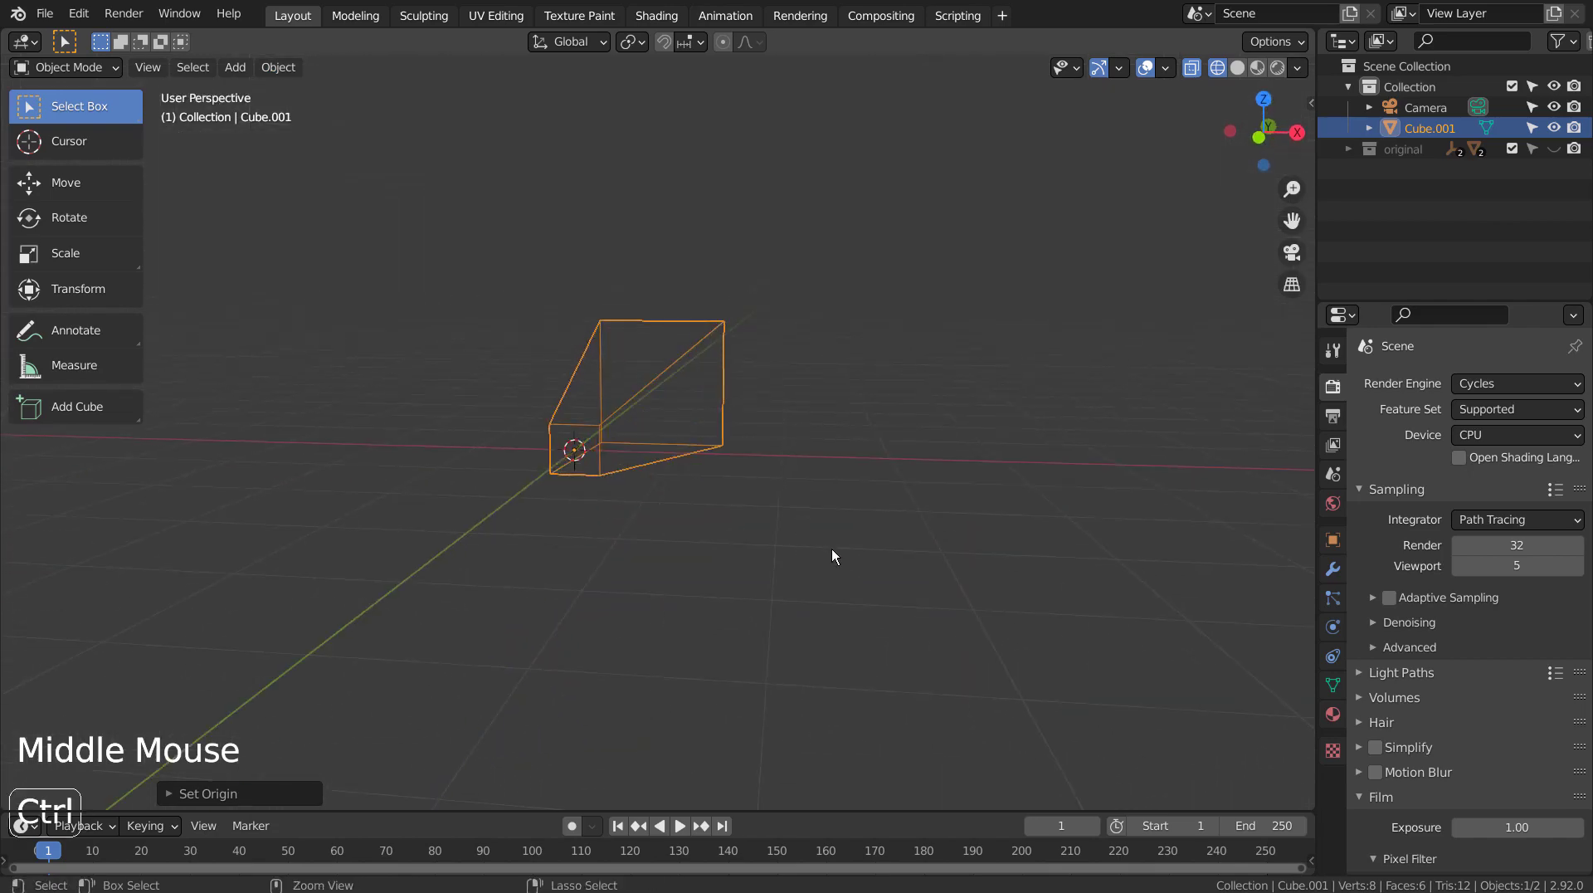
pyautogui.hotkey('ctrl', '3')
pyautogui.moveTo(849, 616); pyautogui.dragTo(817, 682, button='middle')
pyautogui.middleClick(817, 687)
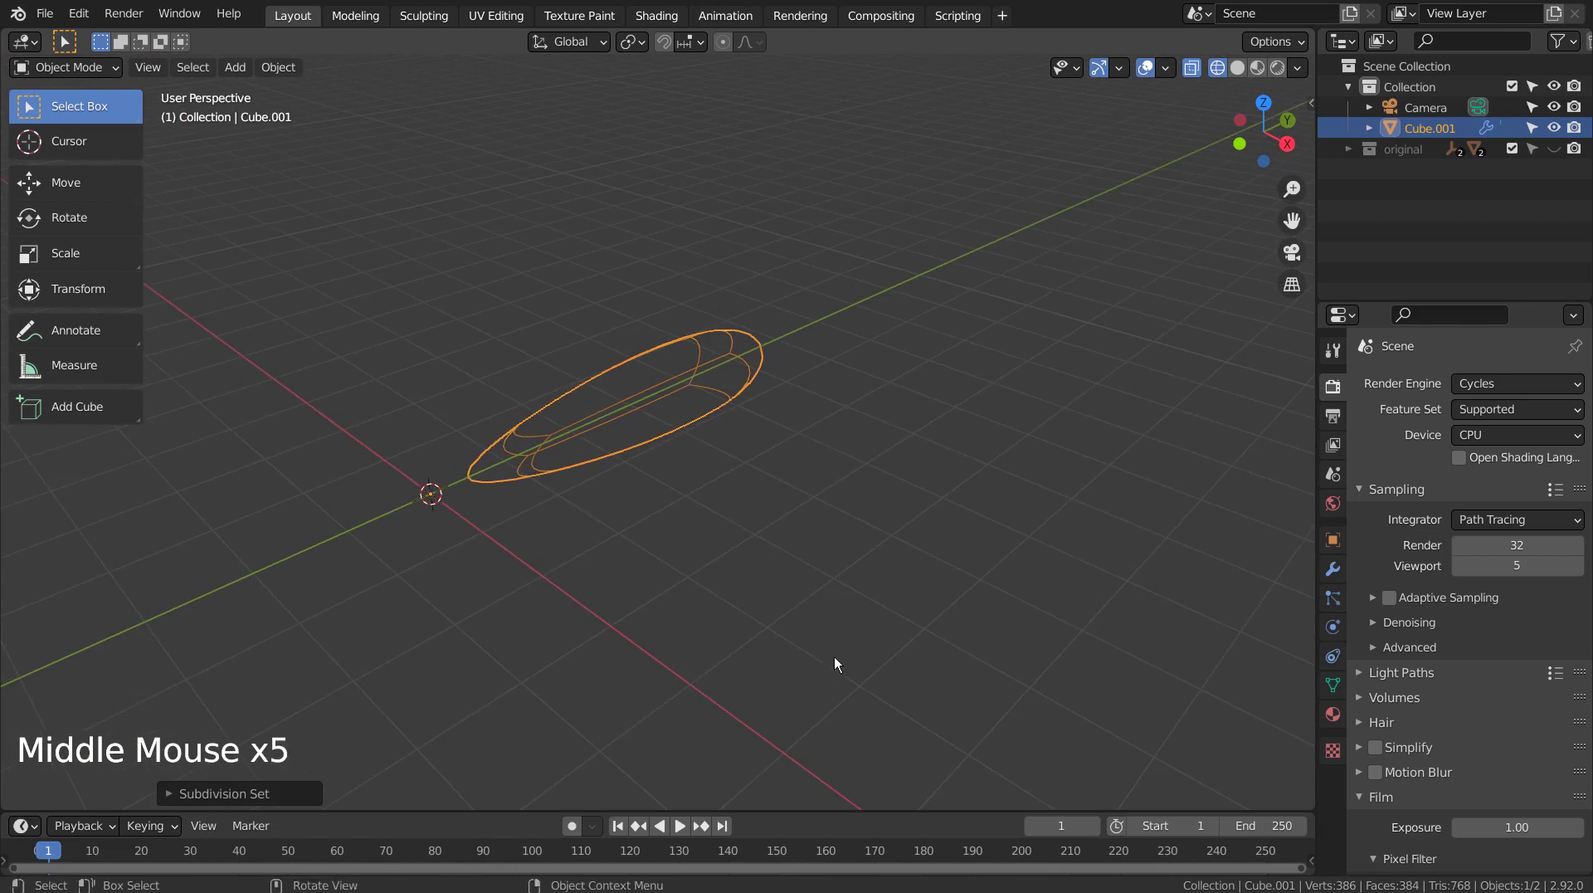
# - Shrink the petal and flatten it along Z in front view
pyautogui.press('s')
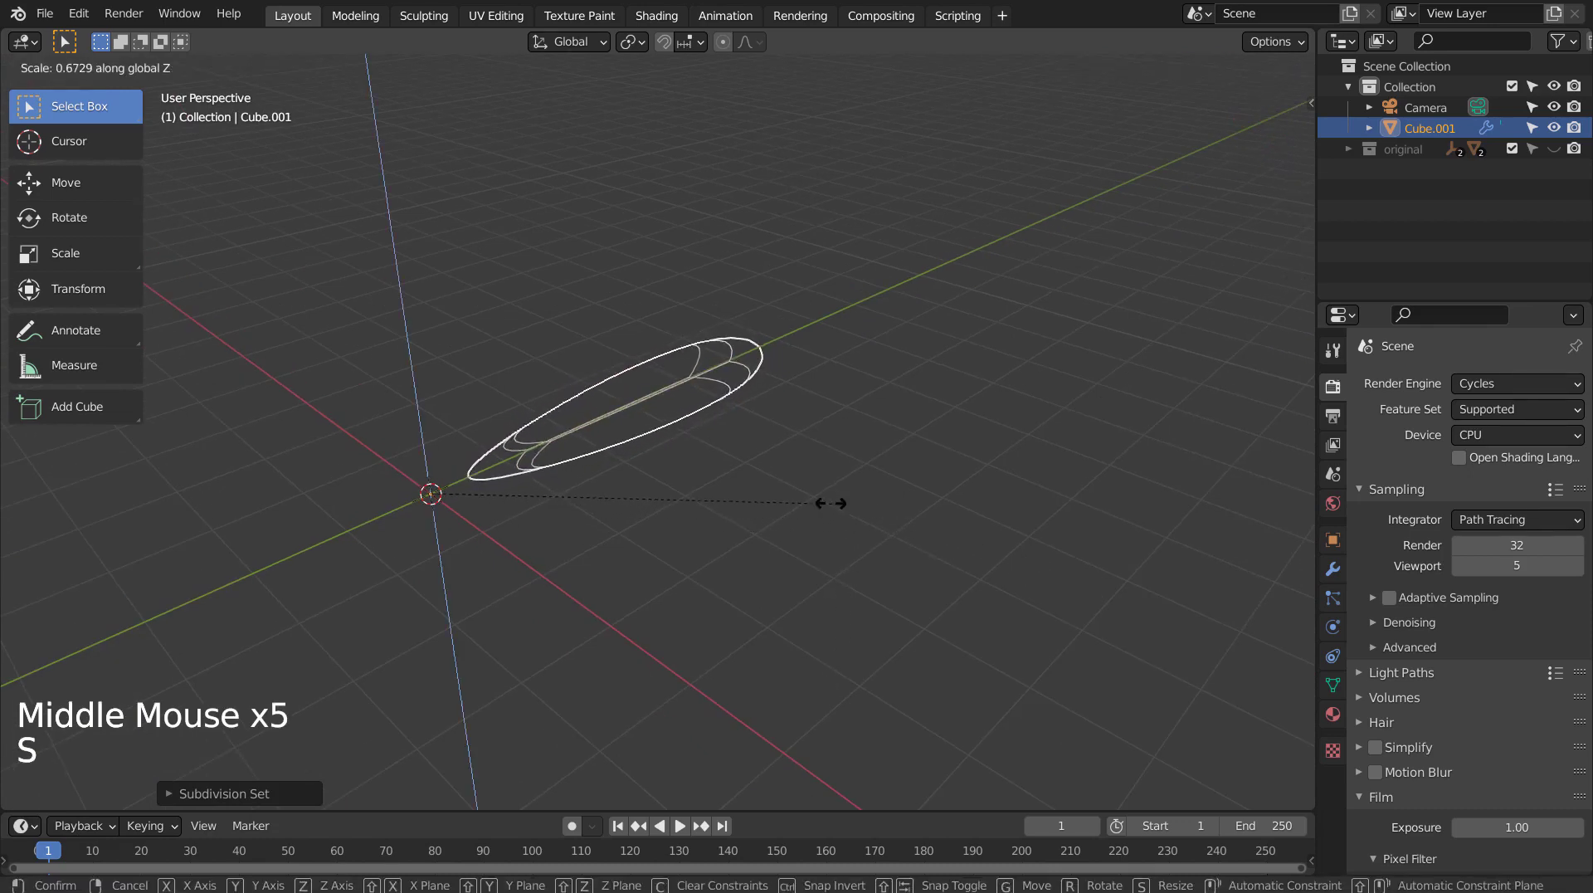
pyautogui.click(717, 495)
pyautogui.press('KP_1')
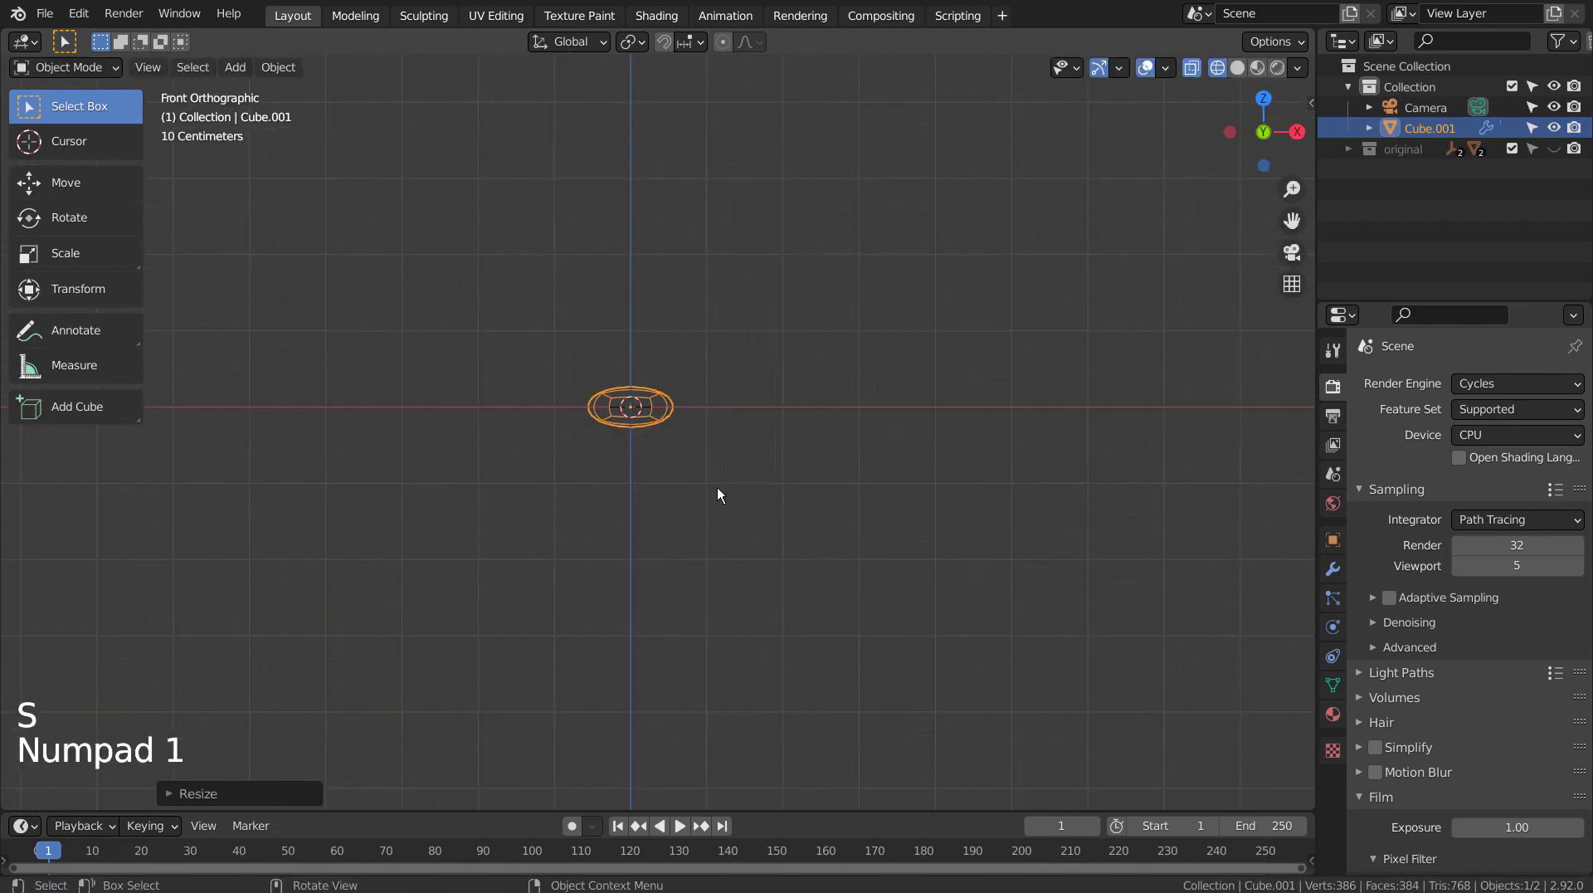
pyautogui.scroll(2, 746, 486)
pyautogui.press('s')
pyautogui.press('z')
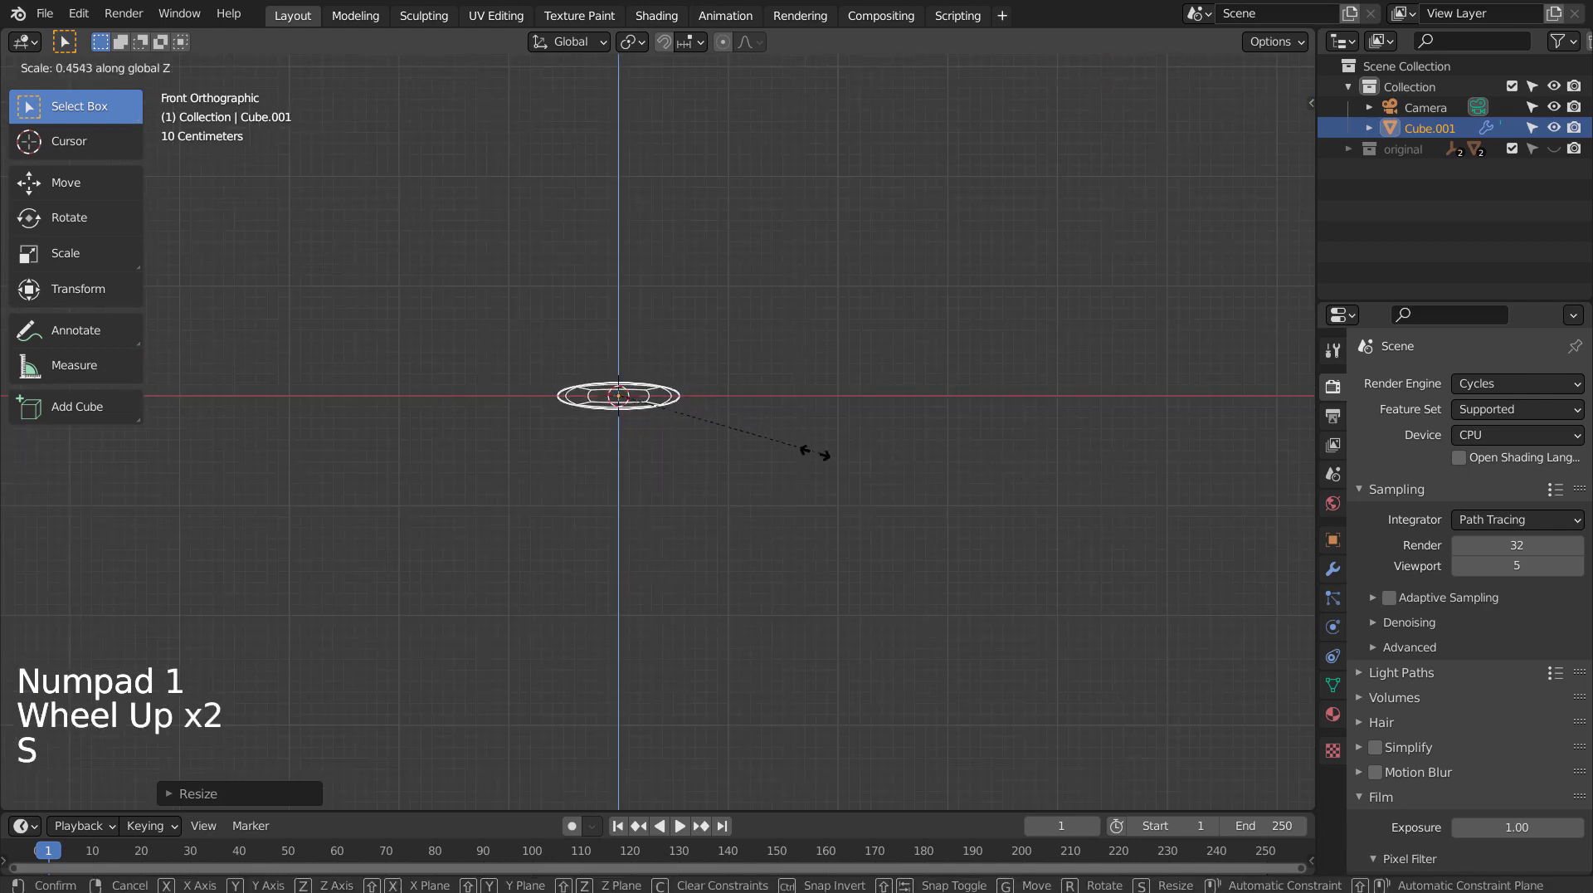
pyautogui.click(769, 446)
# - Tilt the petal and return to a top-down view of it
pyautogui.press('r')
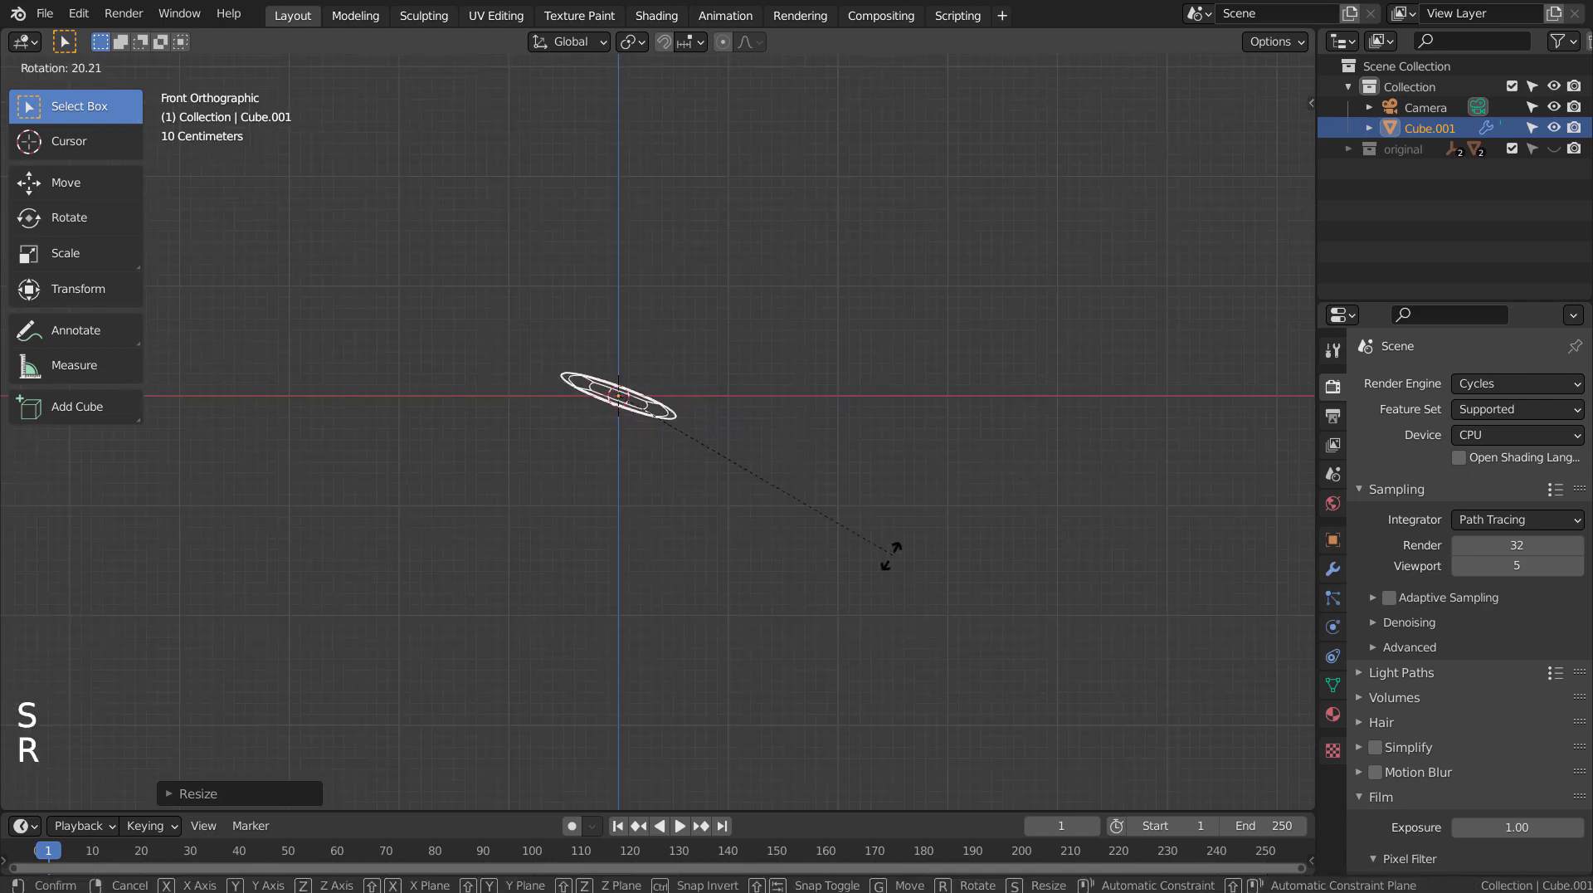
pyautogui.click(890, 544)
pyautogui.moveTo(1020, 437); pyautogui.dragTo(888, 604, button='middle')
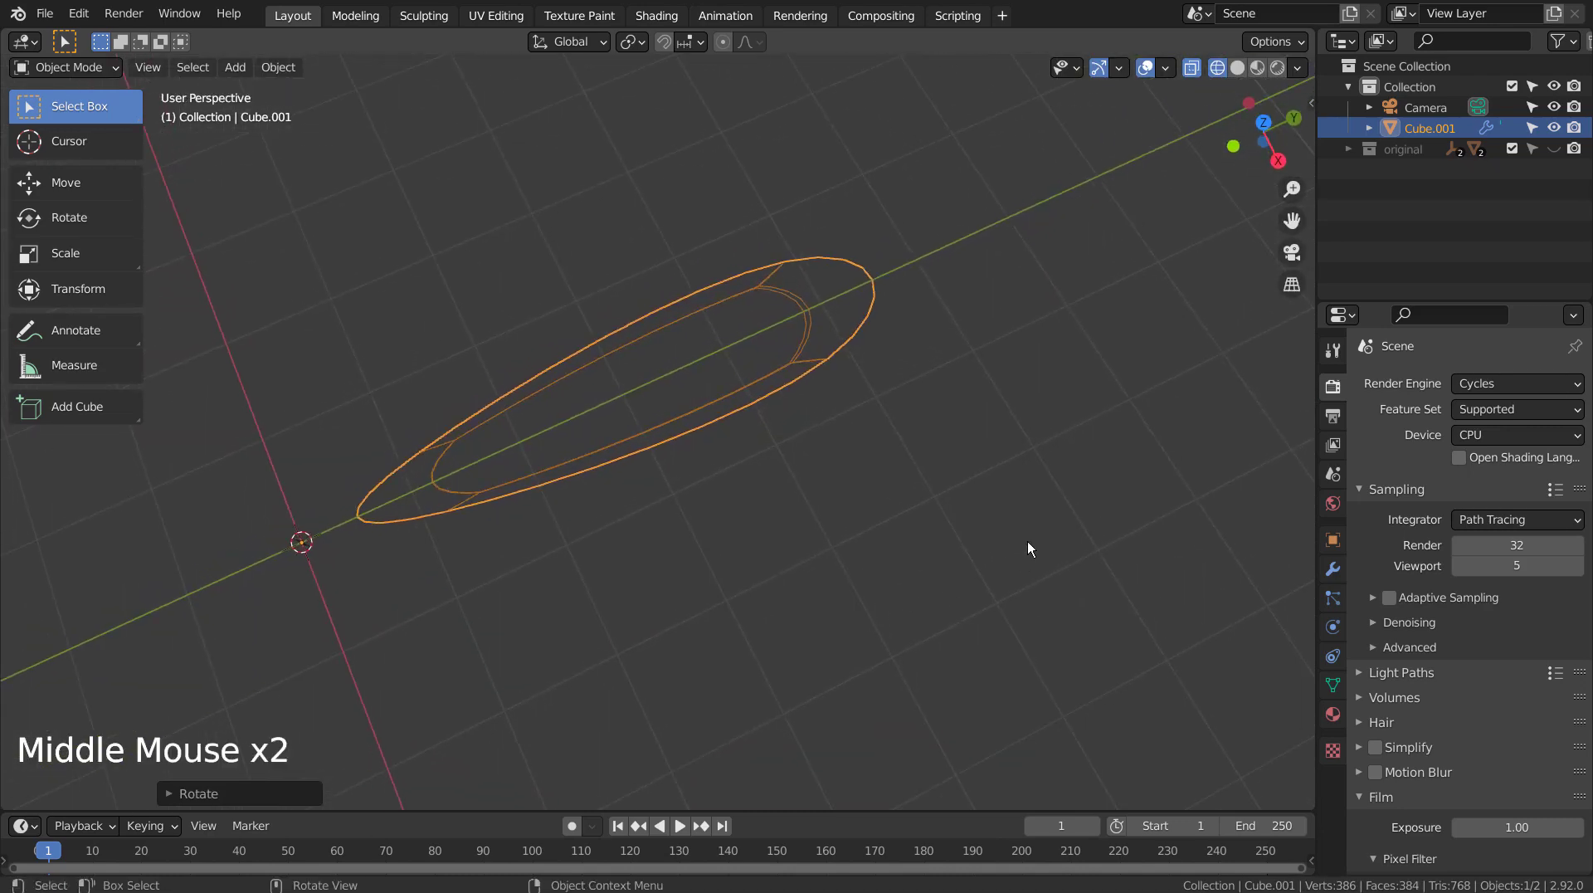
pyautogui.press('KP_1')
pyautogui.press('KP_7')
pyautogui.keyDown('shift'); pyautogui.moveTo(1043, 578); pyautogui.dragTo(1030, 338, button='middle'); pyautogui.keyUp('shift')
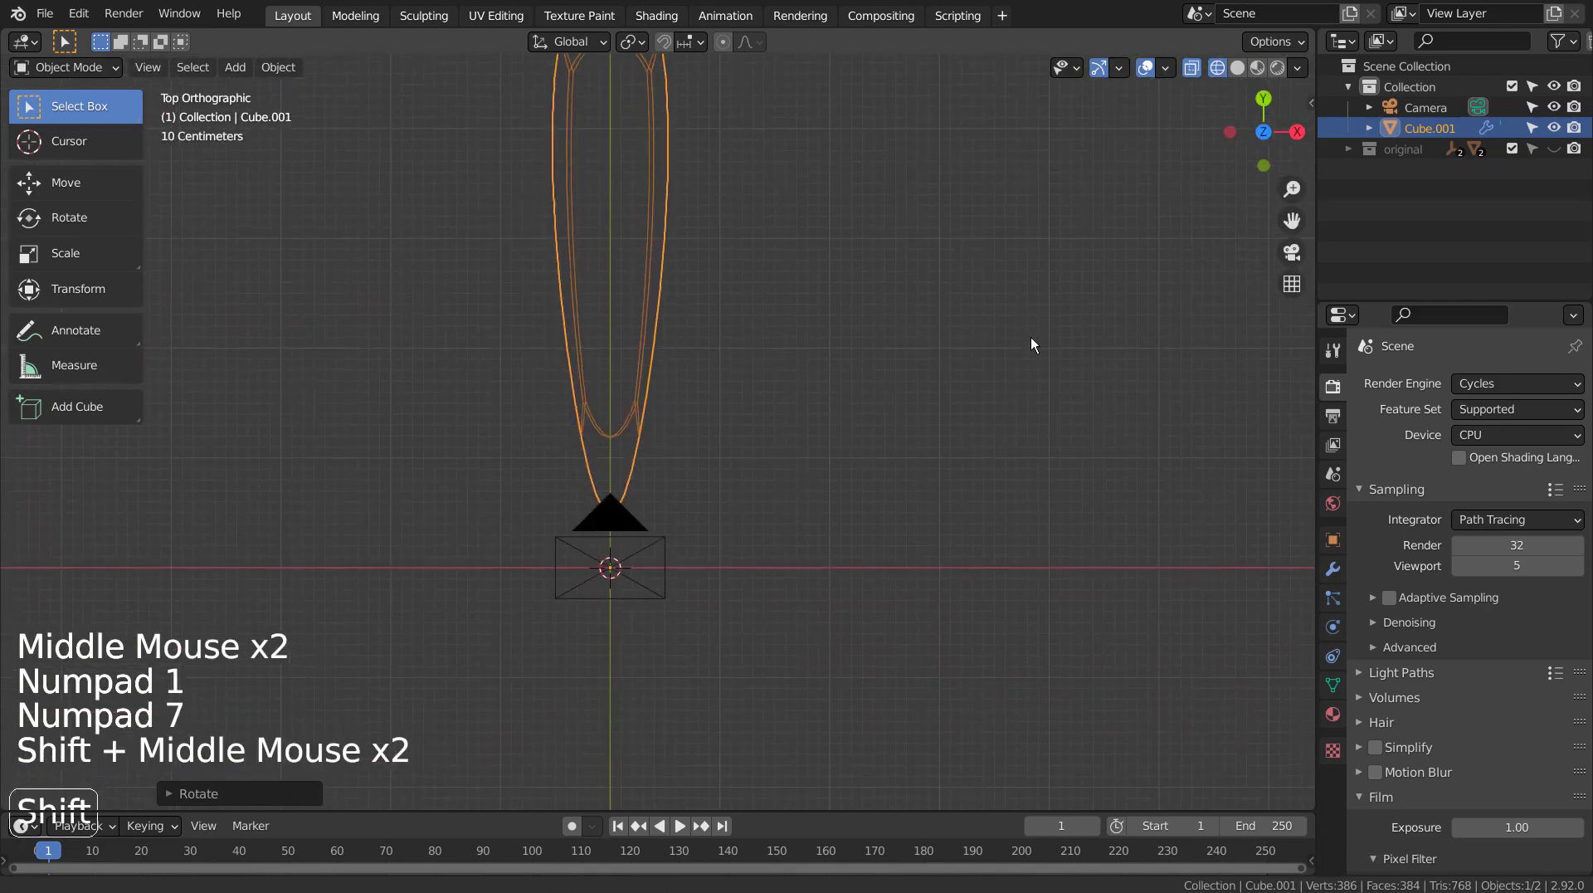
# - Move the petal 0.51 m along Y and reset its origin to the 3D cursor
pyautogui.press('g')
pyautogui.press('z')
pyautogui.press('z')
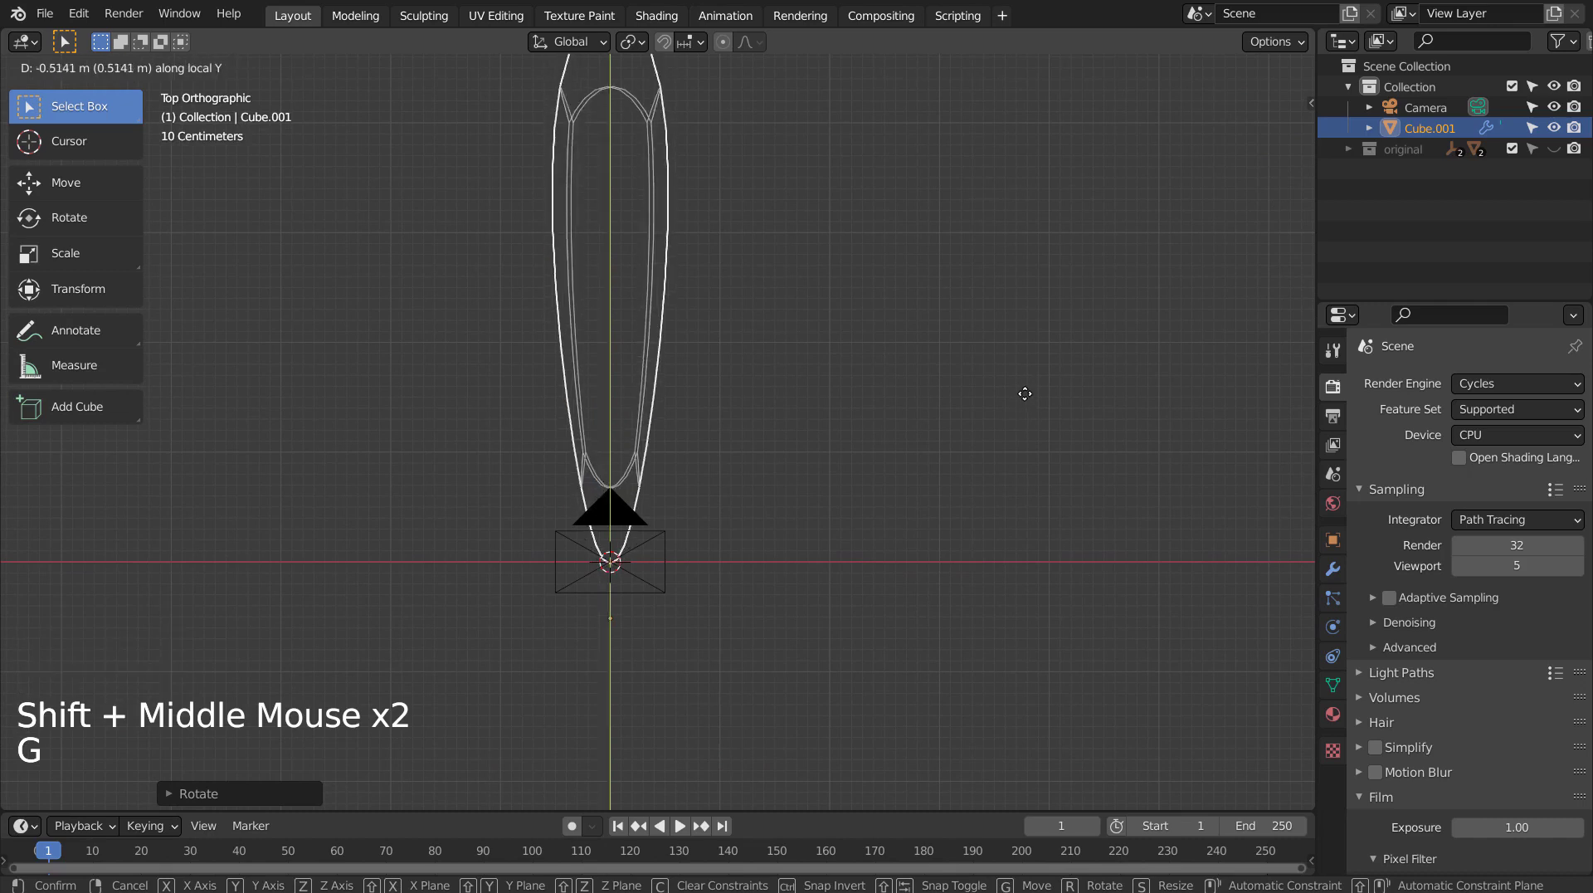
pyautogui.click(1026, 399)
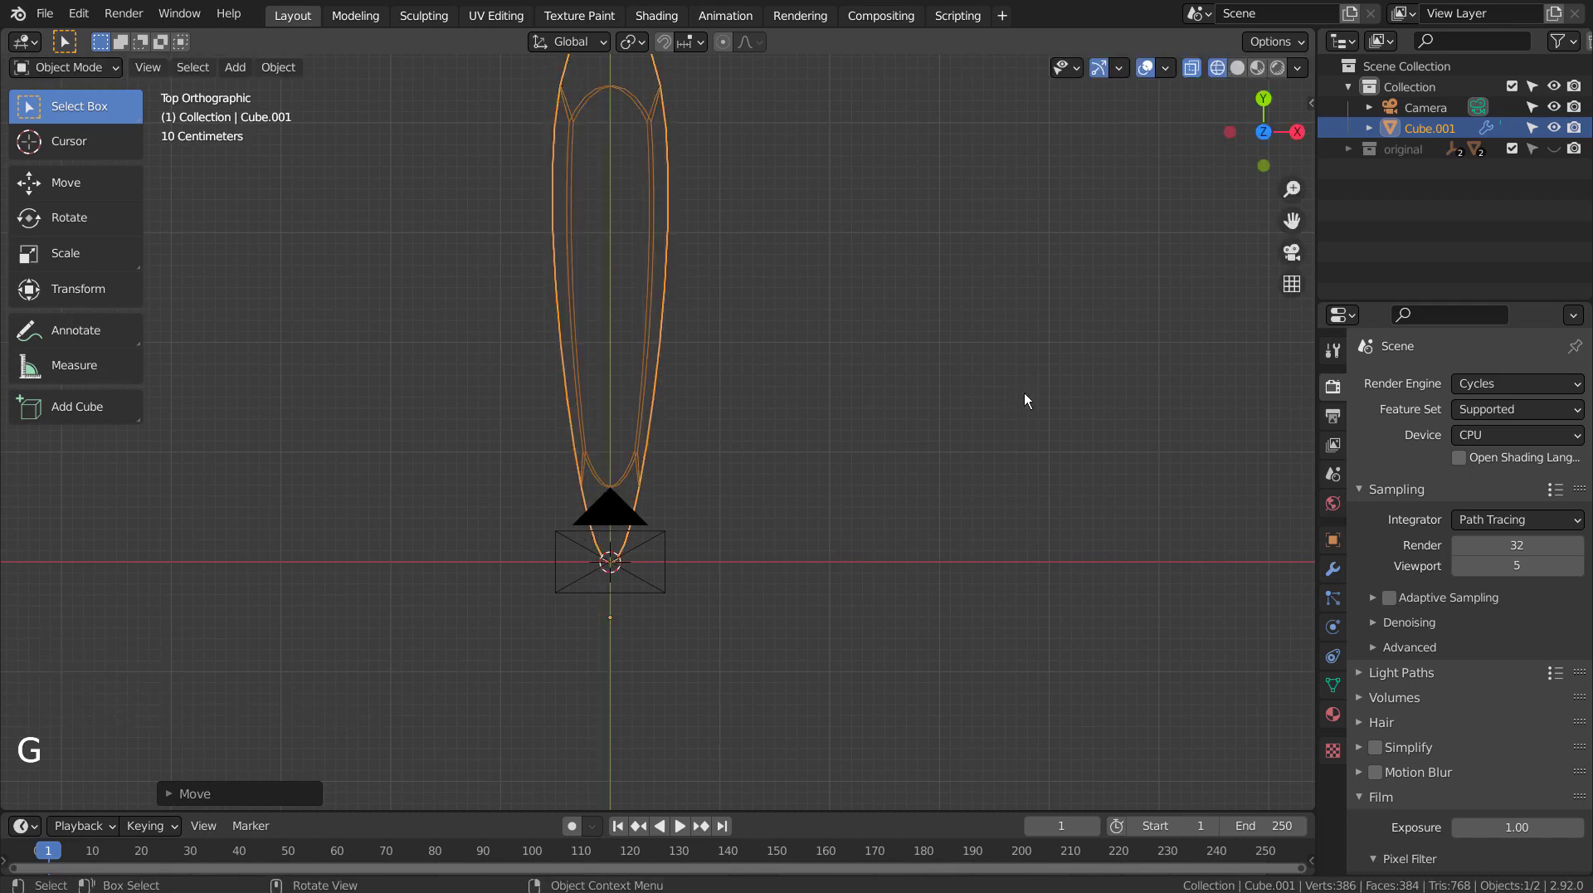
pyautogui.click(278, 68)
pyautogui.moveTo(332, 111)
pyautogui.click(599, 156)
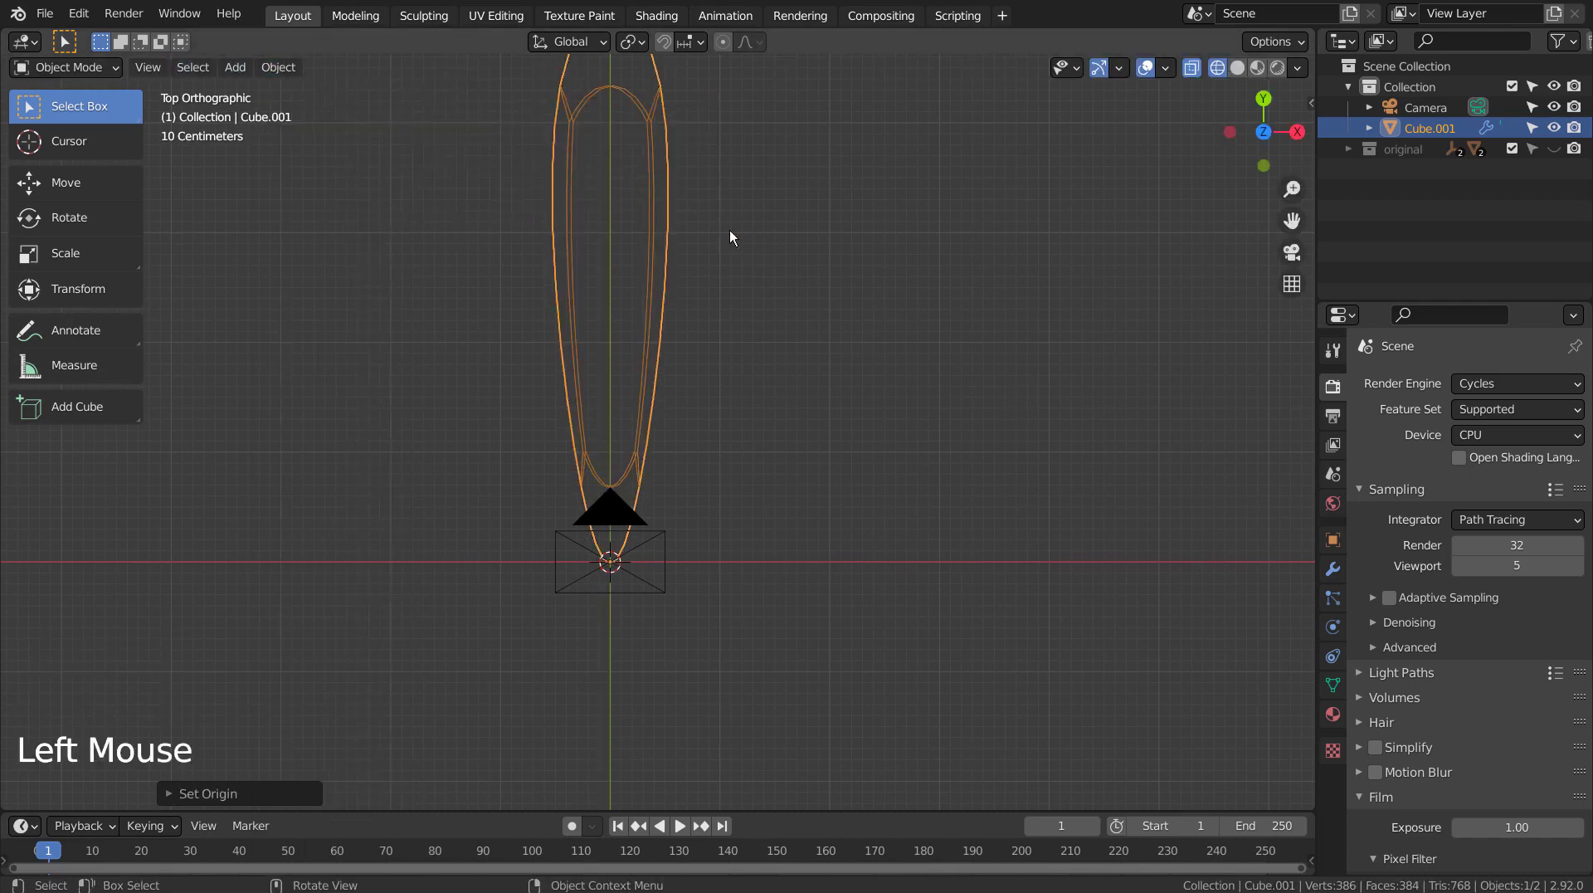
# - Set viewport samples to 1 and open the Subdivision Render levels field for editing
pyautogui.moveTo(1494, 565); pyautogui.dragTo(1452, 565)
pyautogui.click(1333, 569)
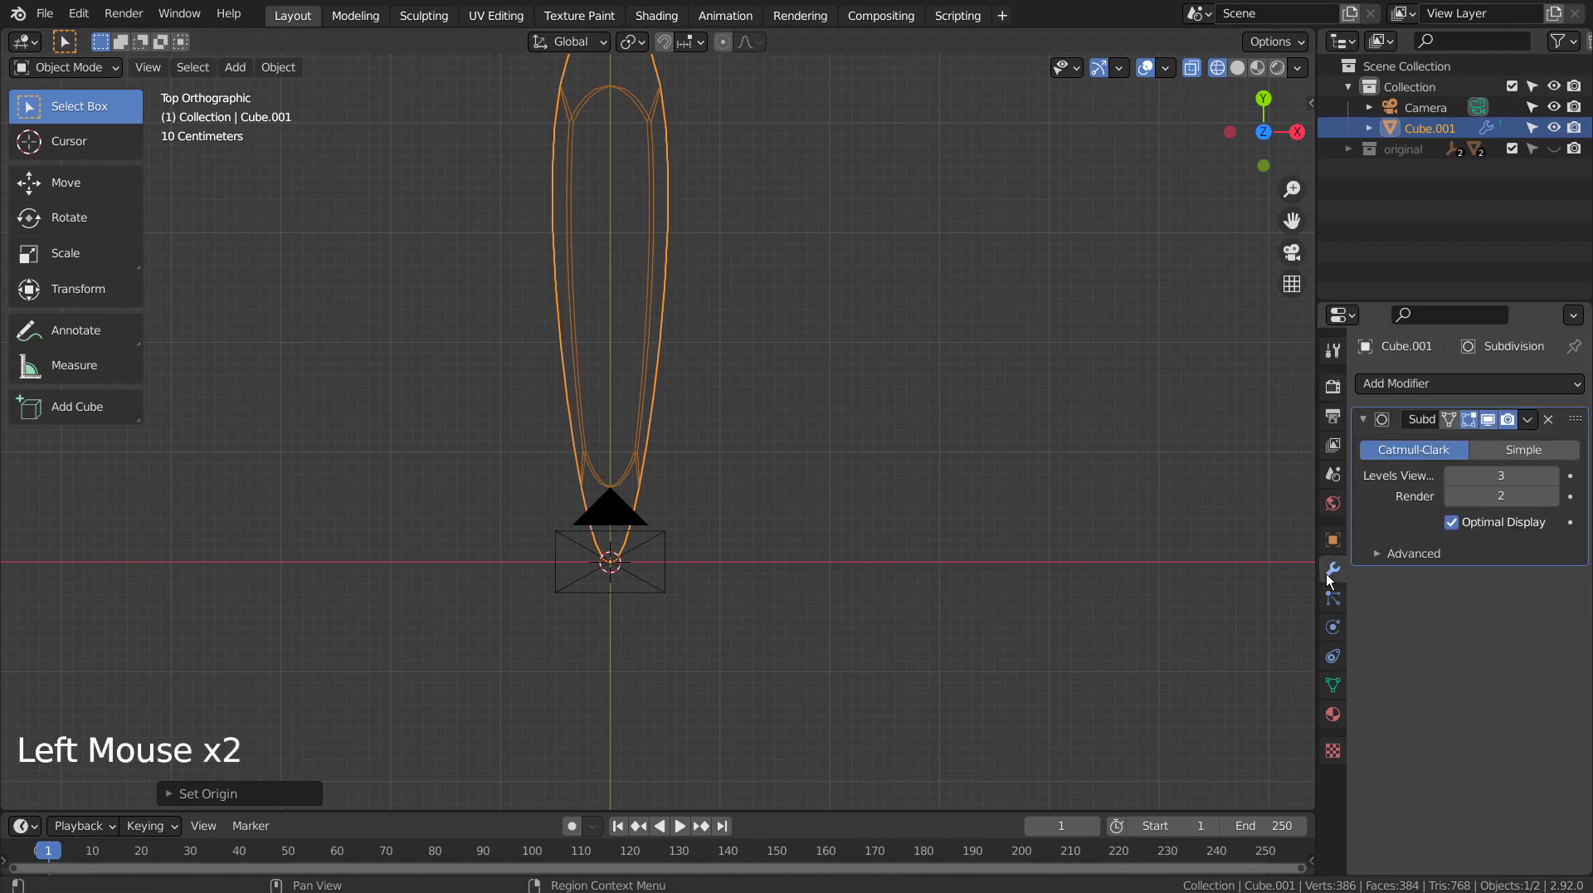
pyautogui.click(1510, 496)
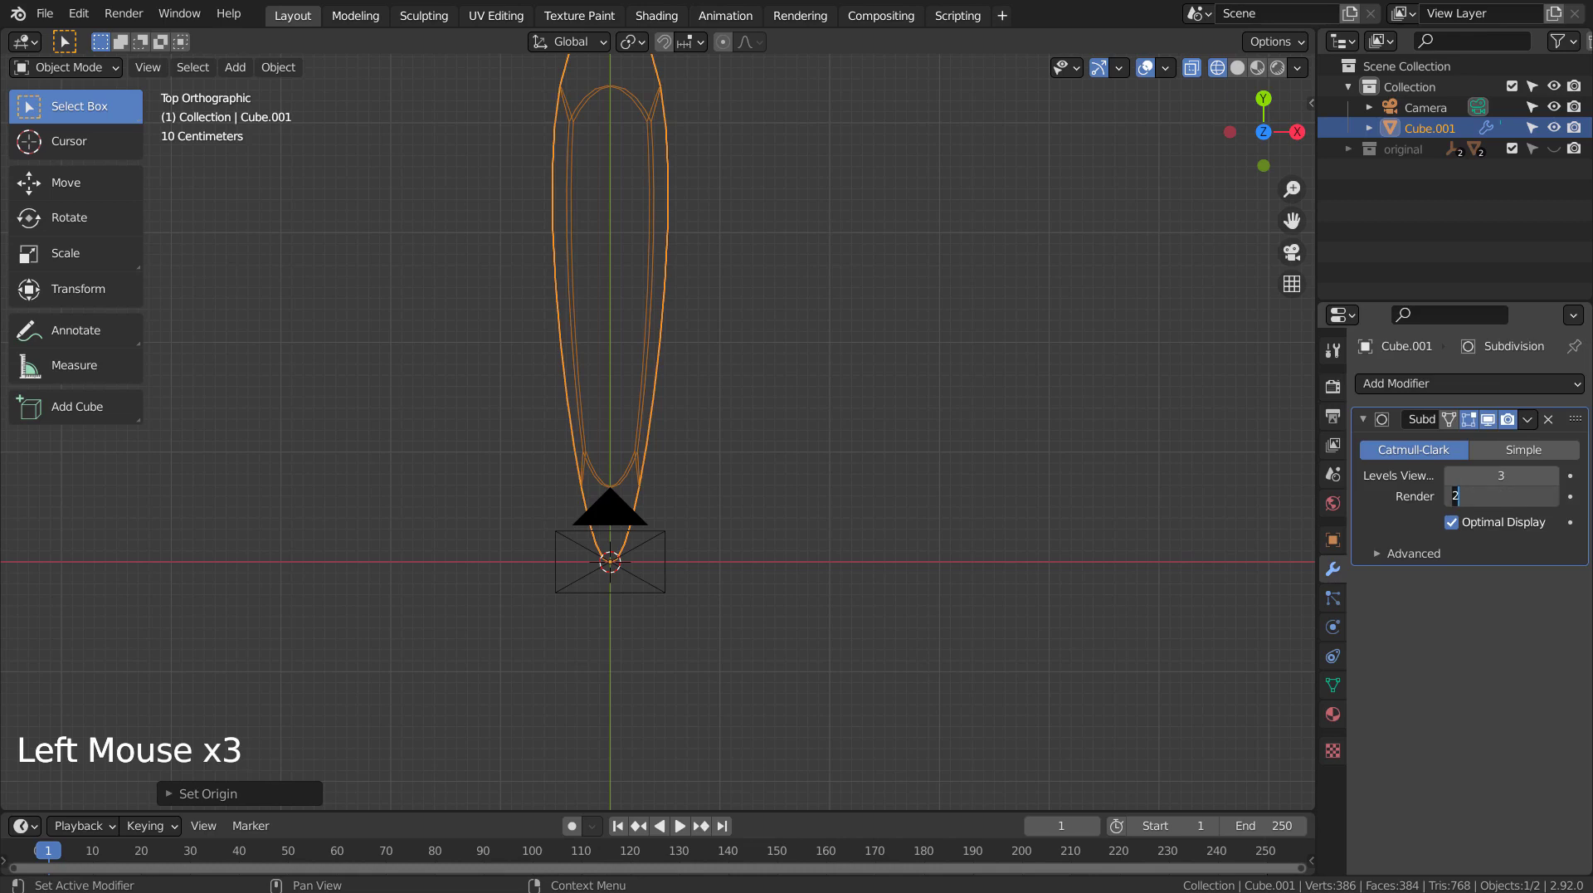
# - Set the Subdivision render level to 3
pyautogui.write('3')
pyautogui.click(918, 440)
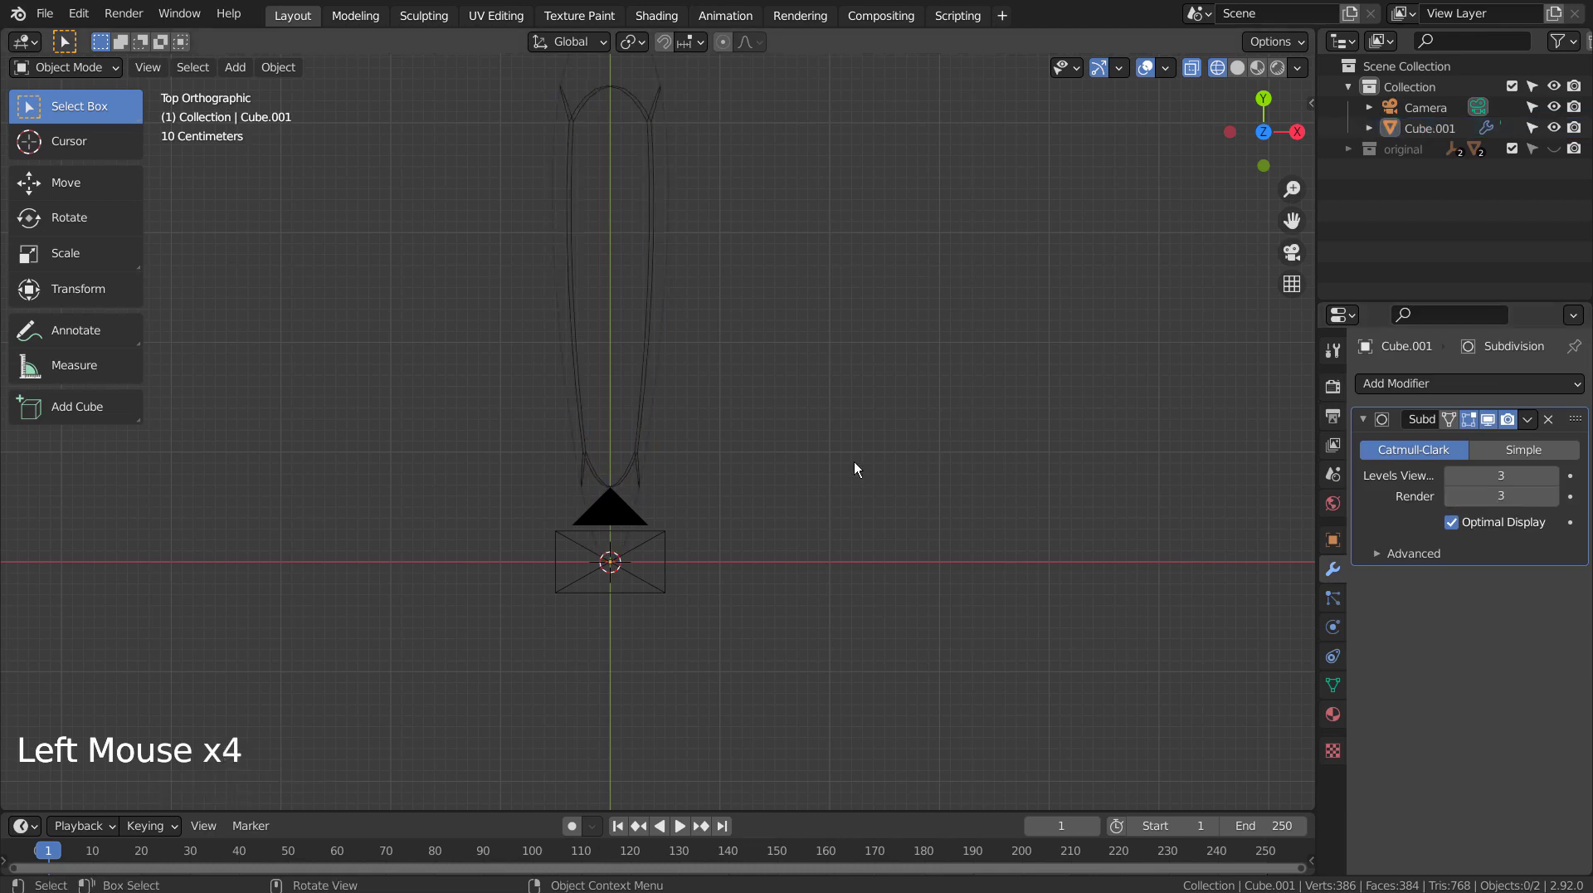
pyautogui.click(651, 382)
pyautogui.click(875, 428)
# - Add a plain-axes empty at the scene centre
pyautogui.hotkey('shift', 'a')
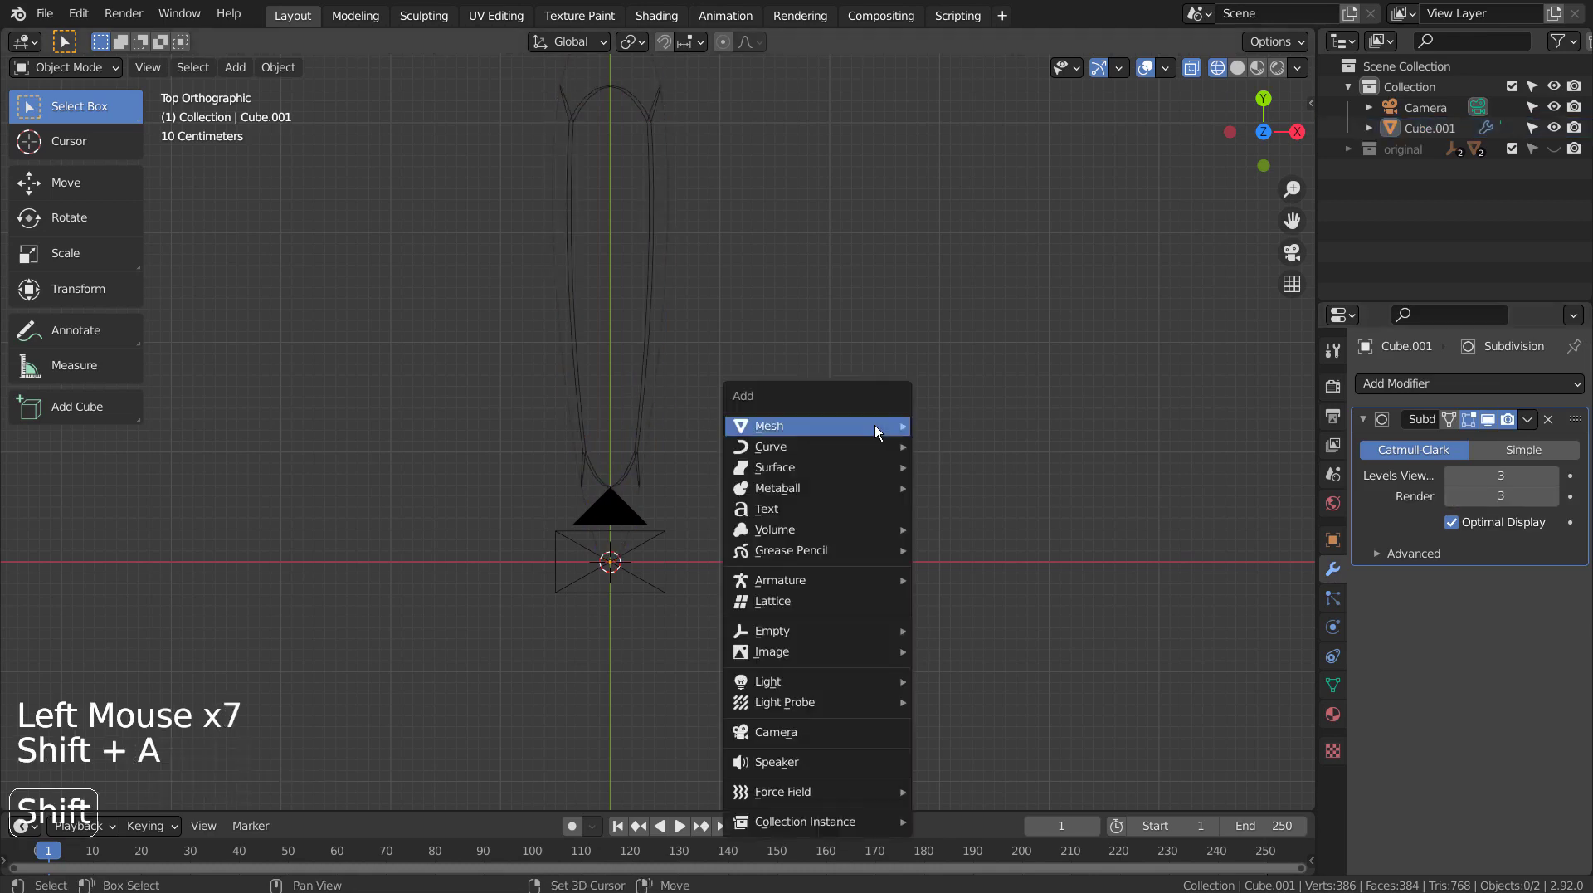
pyautogui.moveTo(851, 629)
pyautogui.click(943, 631)
# - Apply the petal's rotation transform
pyautogui.click(645, 353)
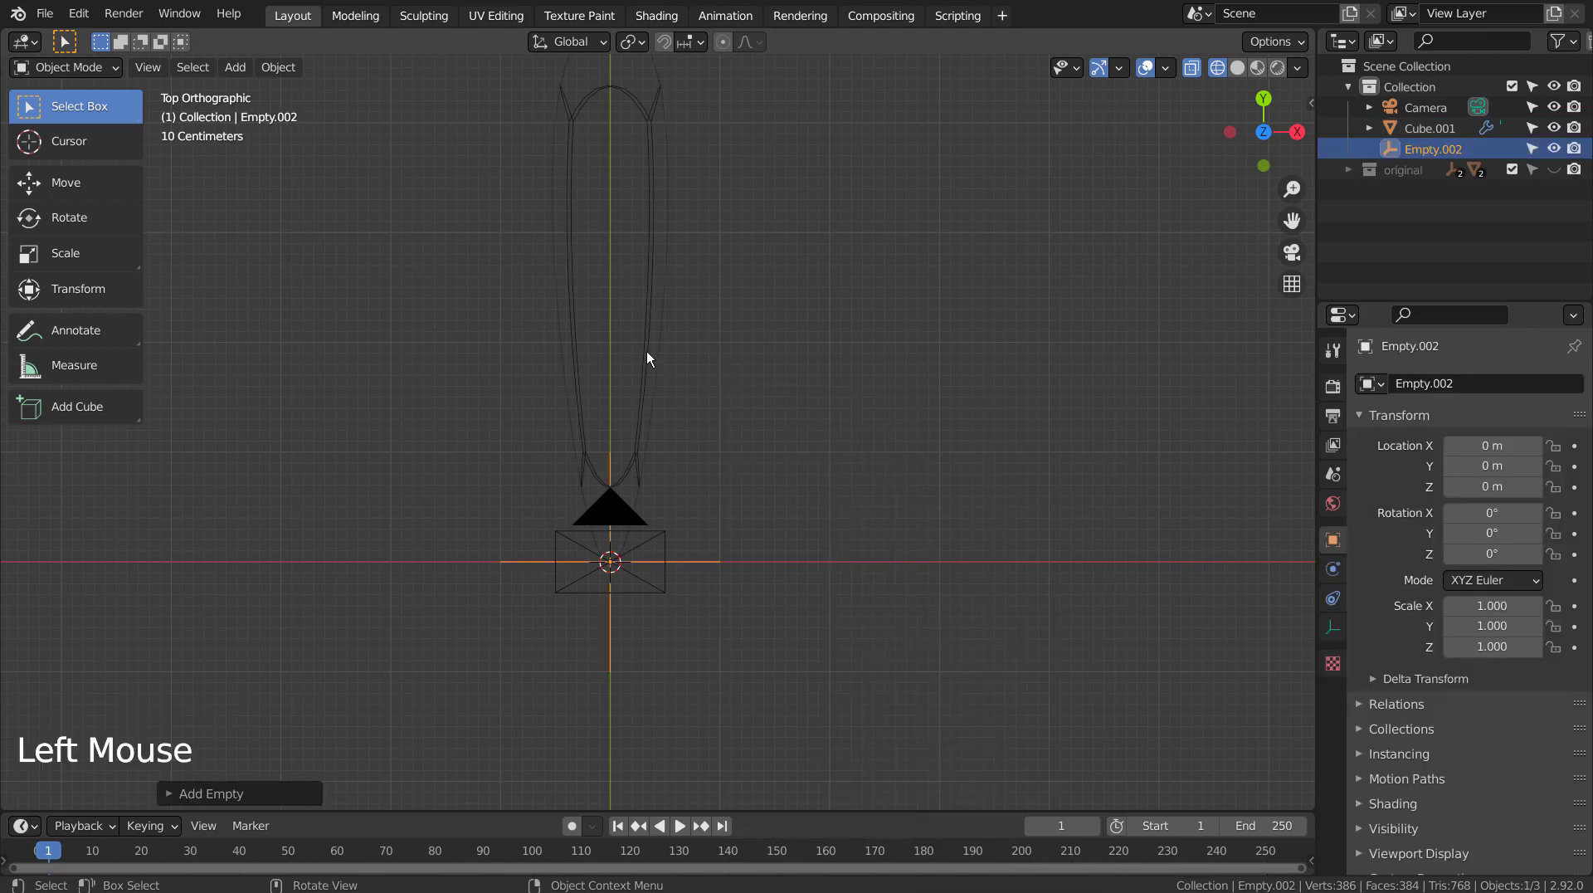
pyautogui.hotkey('ctrl', 'a')
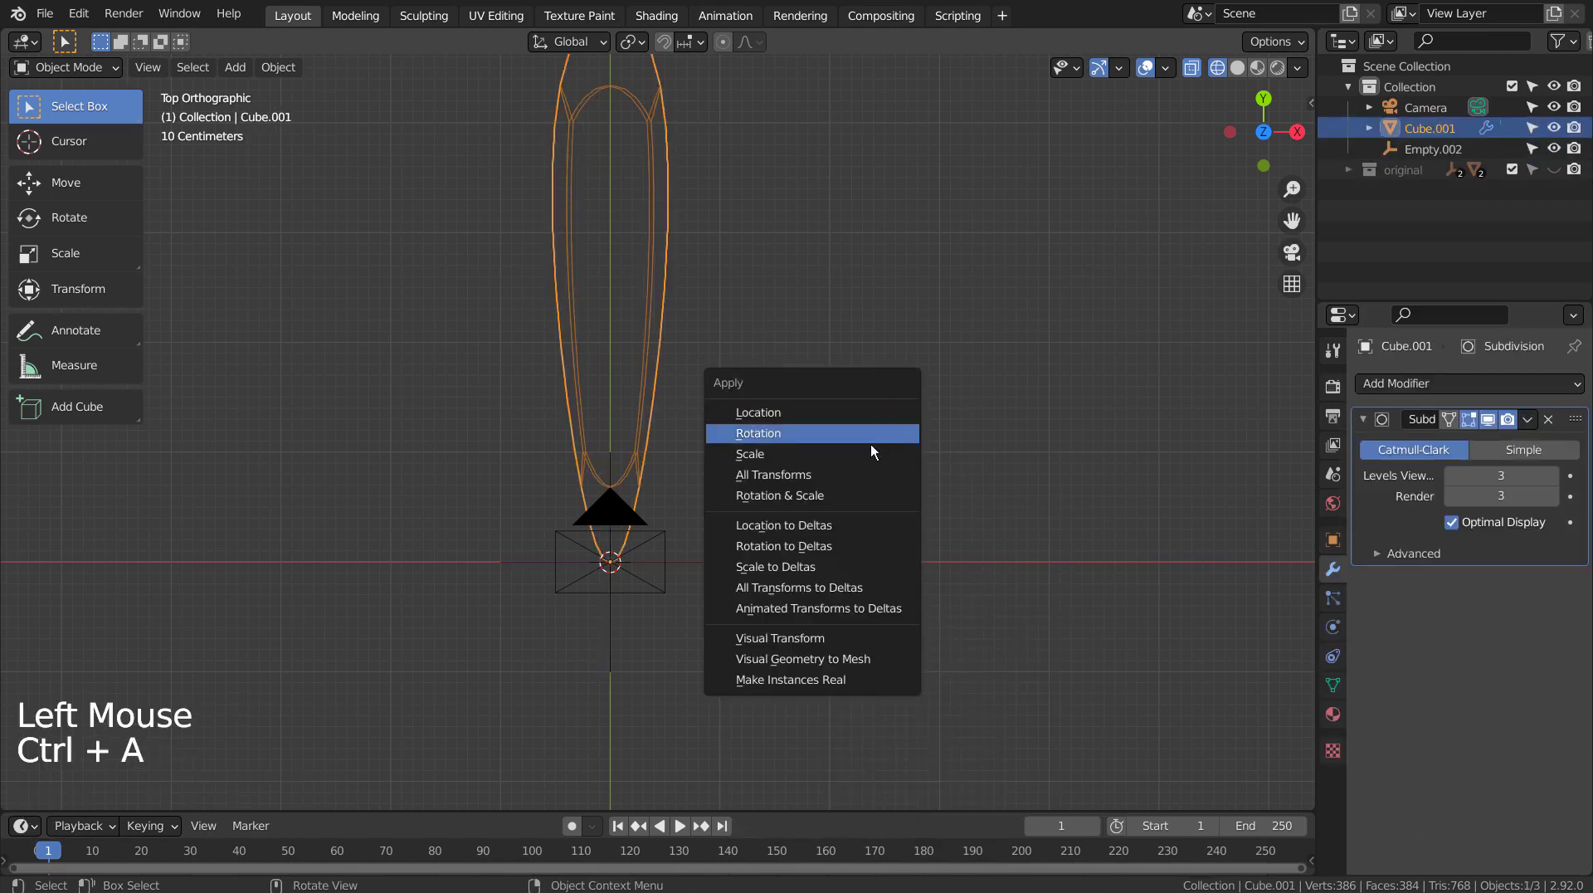
pyautogui.click(864, 476)
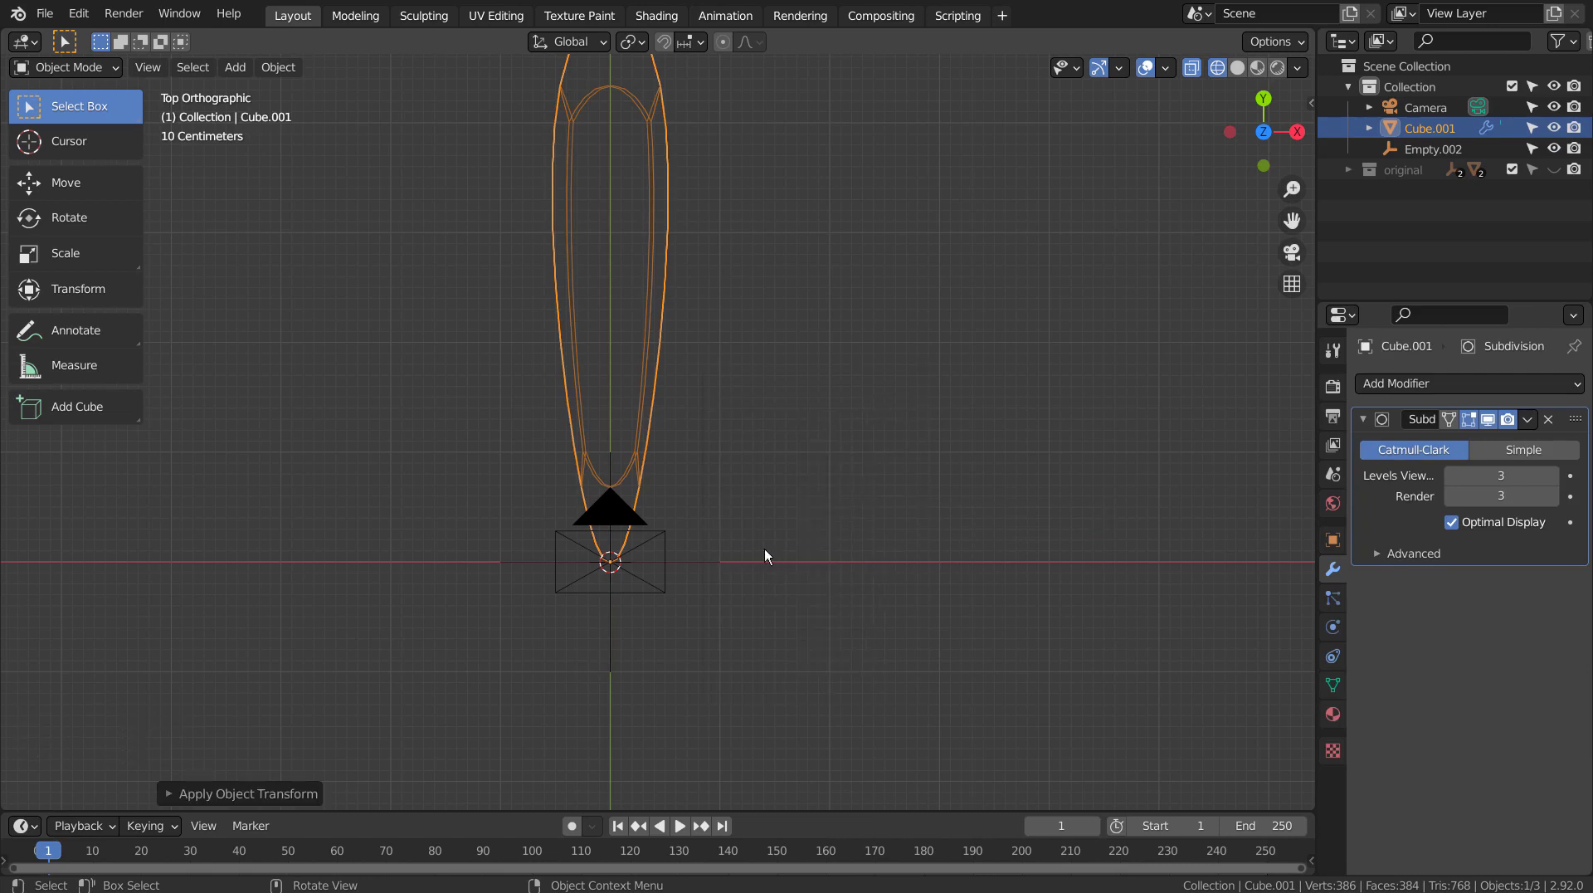
# - Add an Array modifier with Relative Offset off and Object Offset set to Empty.002
pyautogui.click(1419, 383)
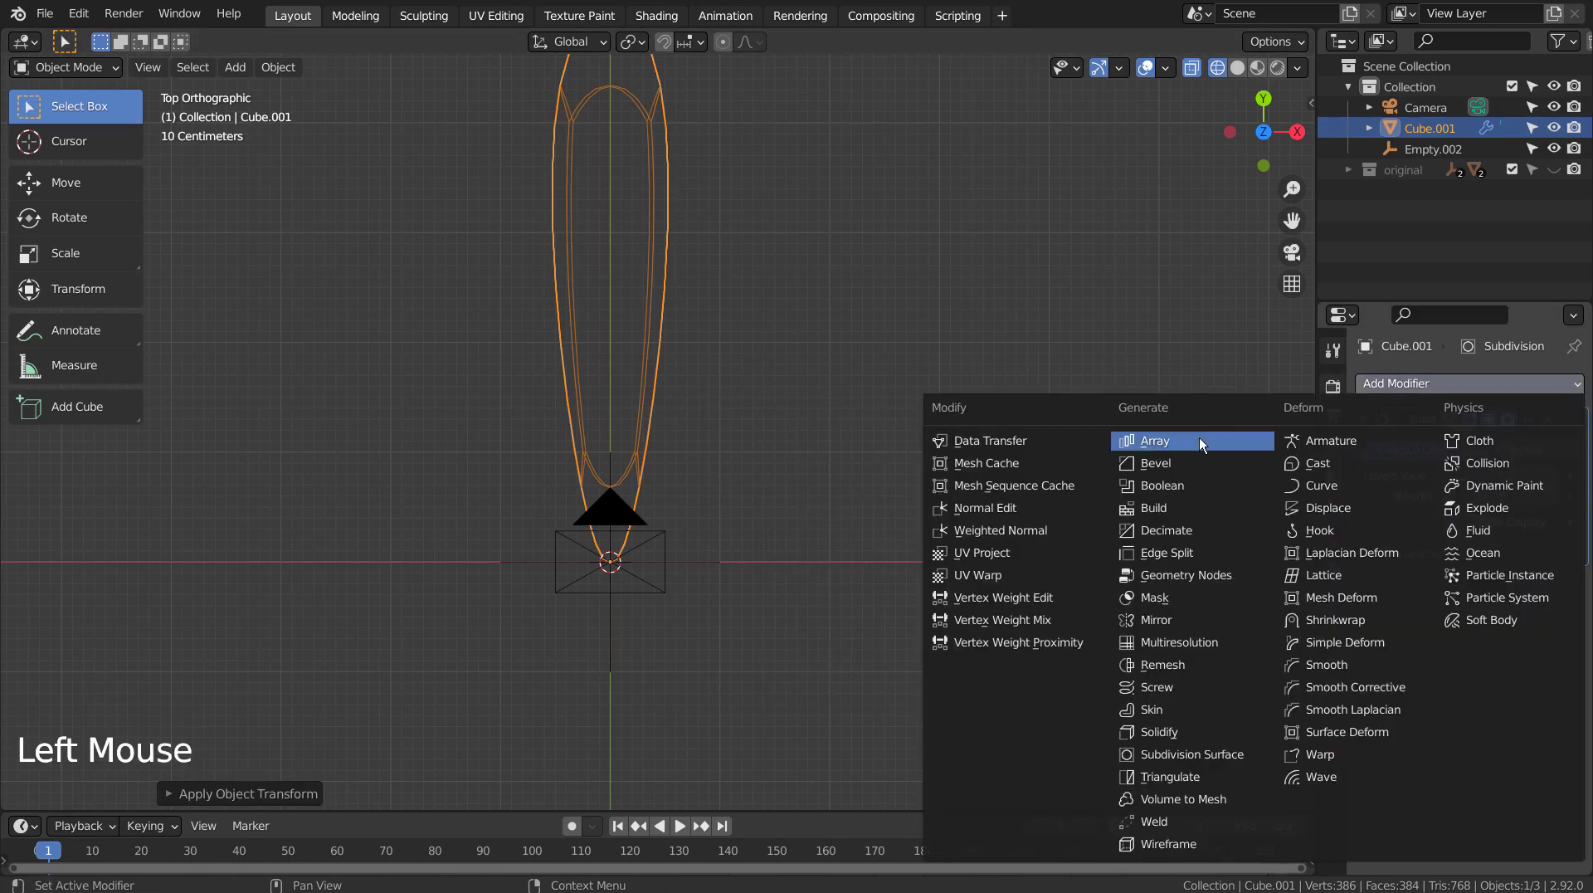
pyautogui.click(1198, 438)
pyautogui.scroll(-6, 1448, 630)
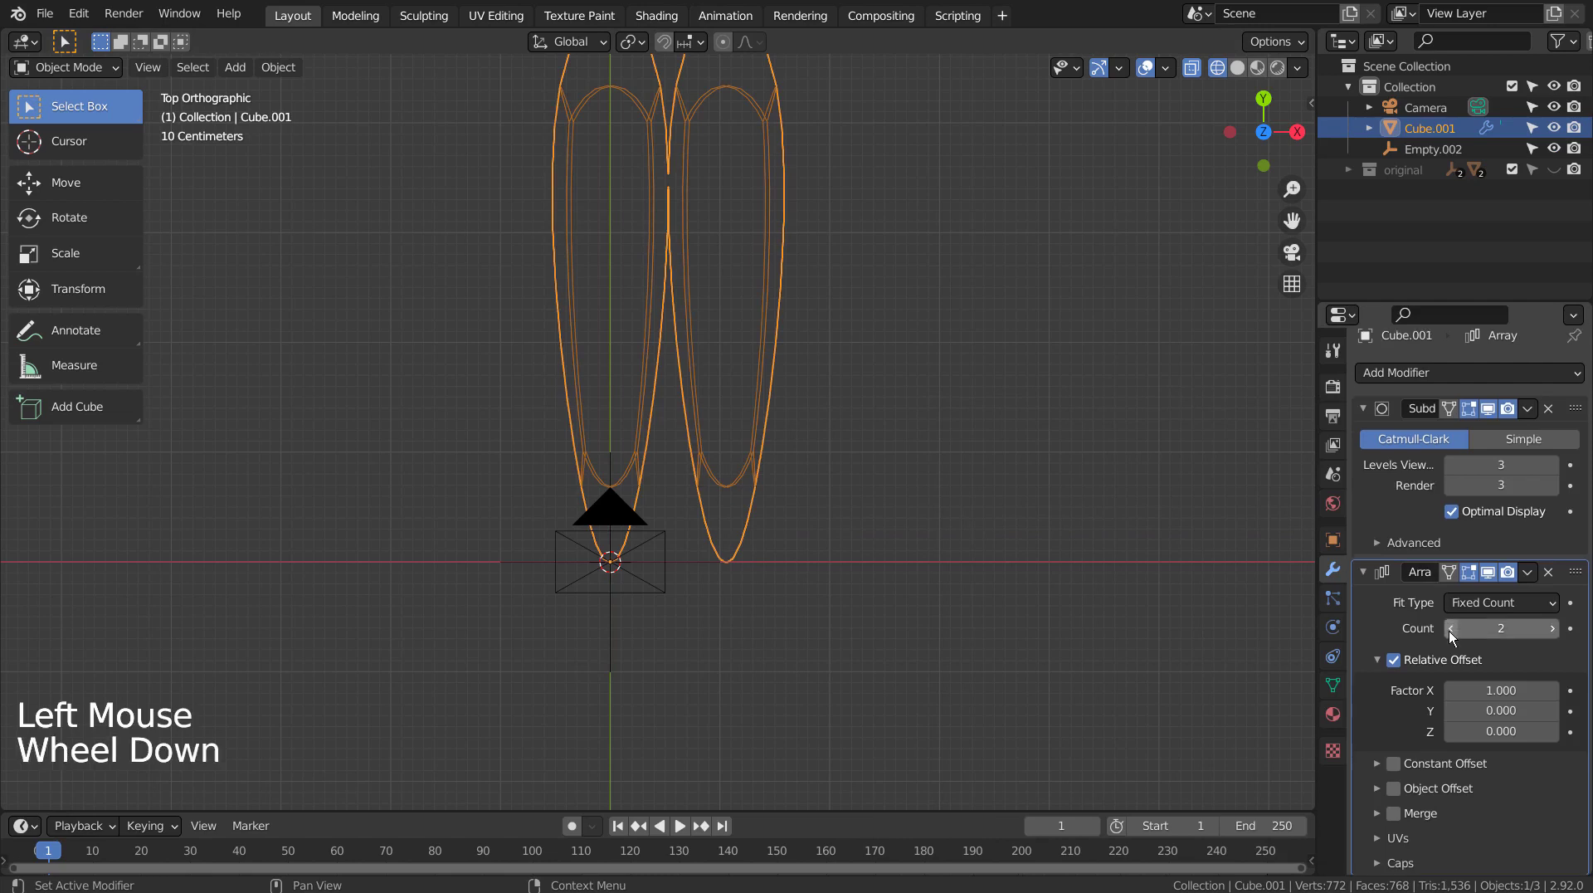
pyautogui.click(1394, 660)
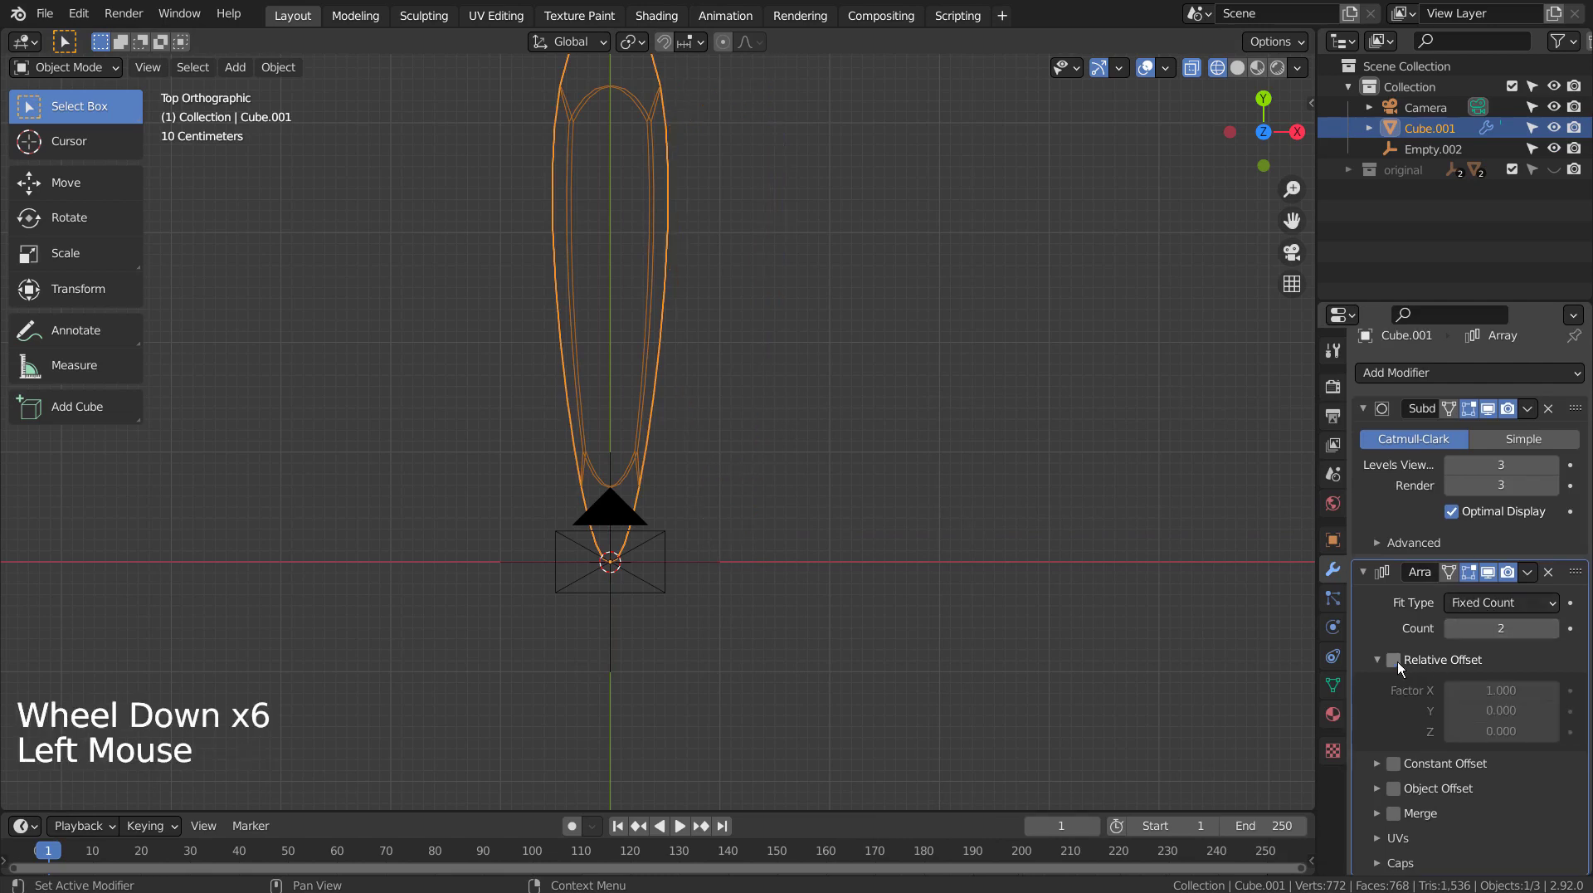
pyautogui.click(1393, 789)
pyautogui.click(1378, 788)
pyautogui.click(1464, 822)
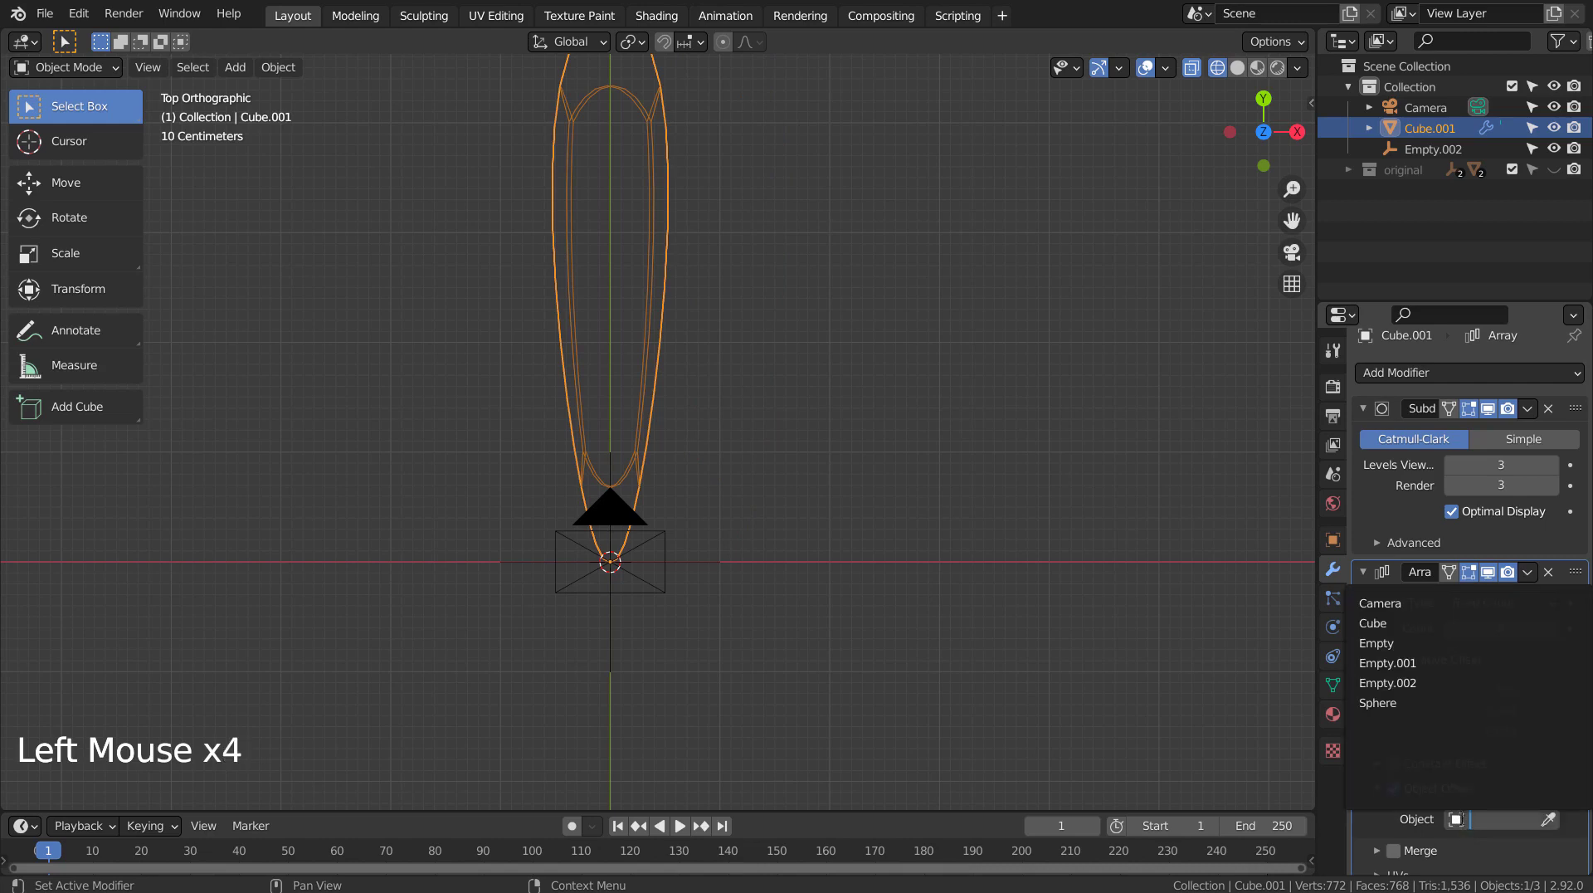
pyautogui.click(1434, 684)
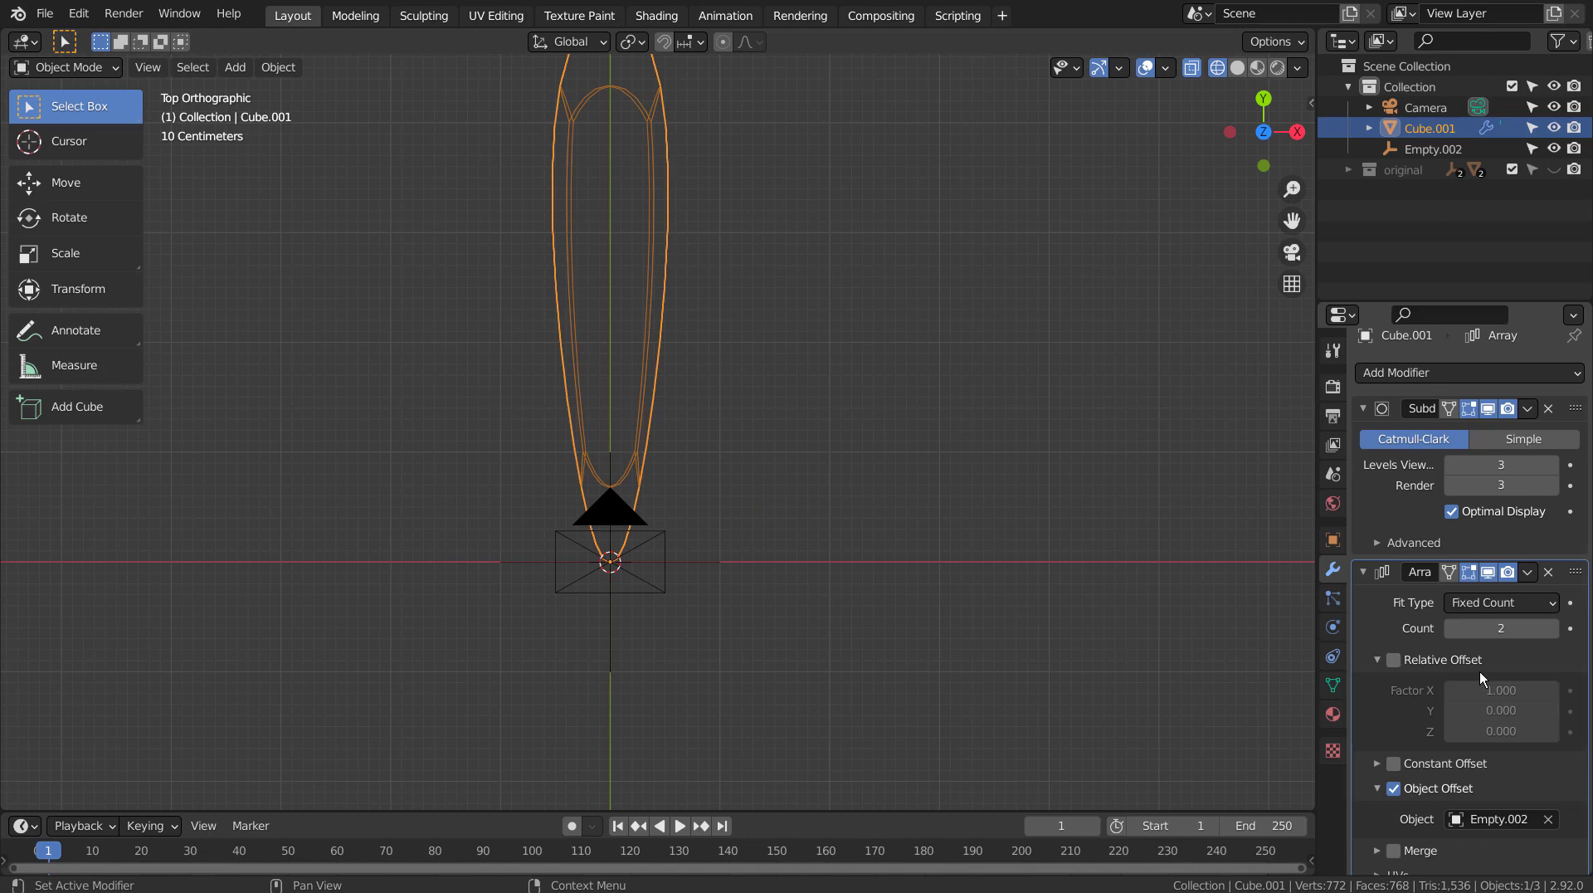
# - Rotate Empty.002 by 15° around the Z axis
pyautogui.scroll(-4, 1480, 671)
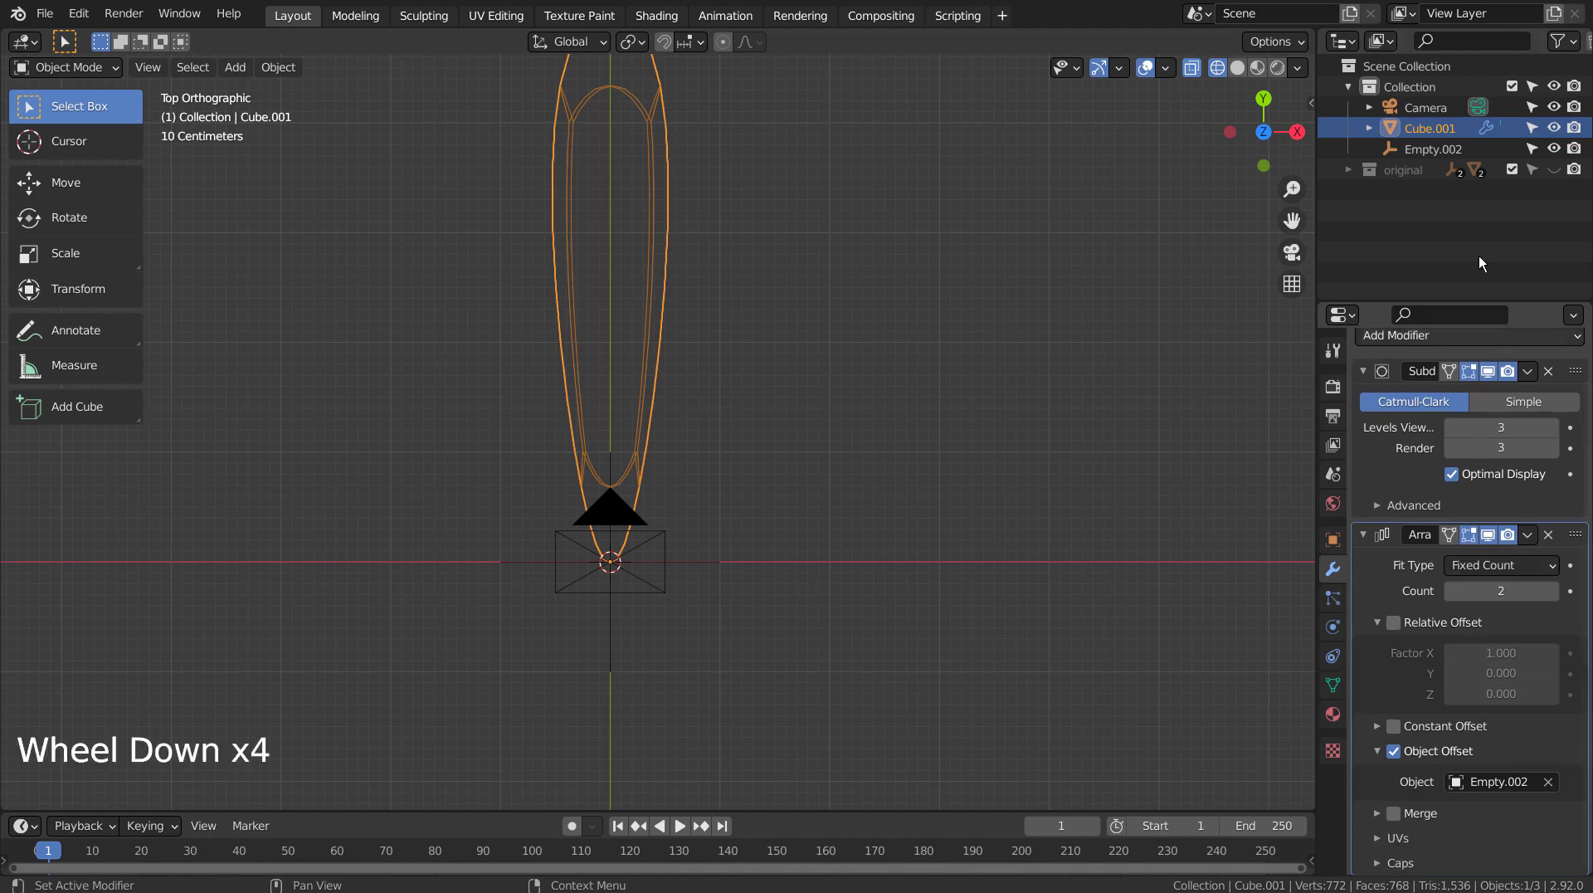
pyautogui.click(1448, 152)
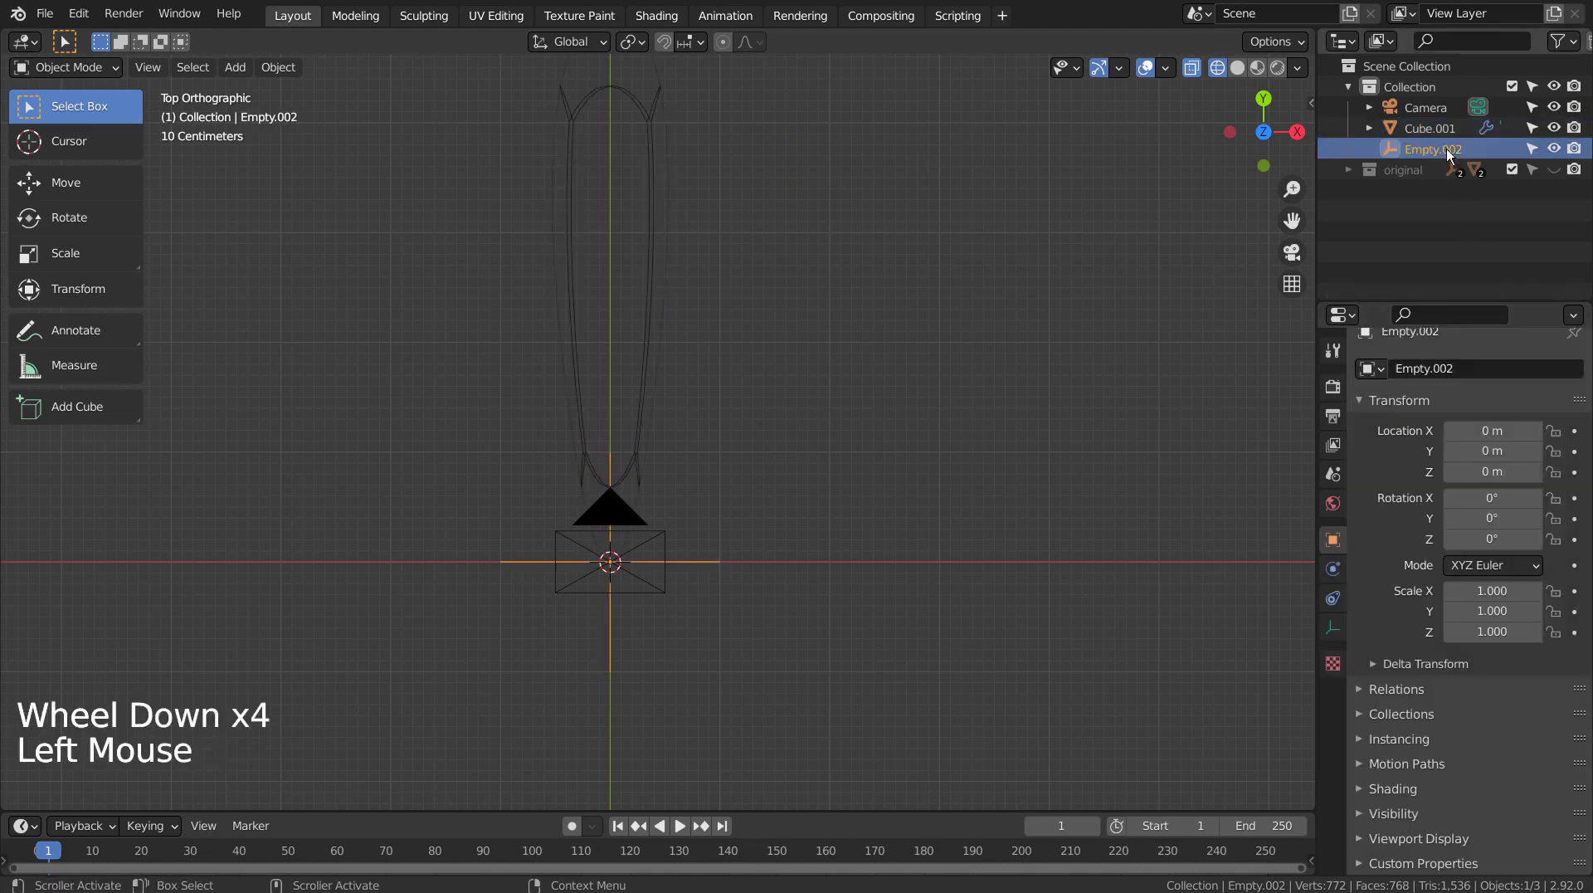
pyautogui.click(1486, 538)
pyautogui.moveTo(1486, 538); pyautogui.dragTo(1503, 539)
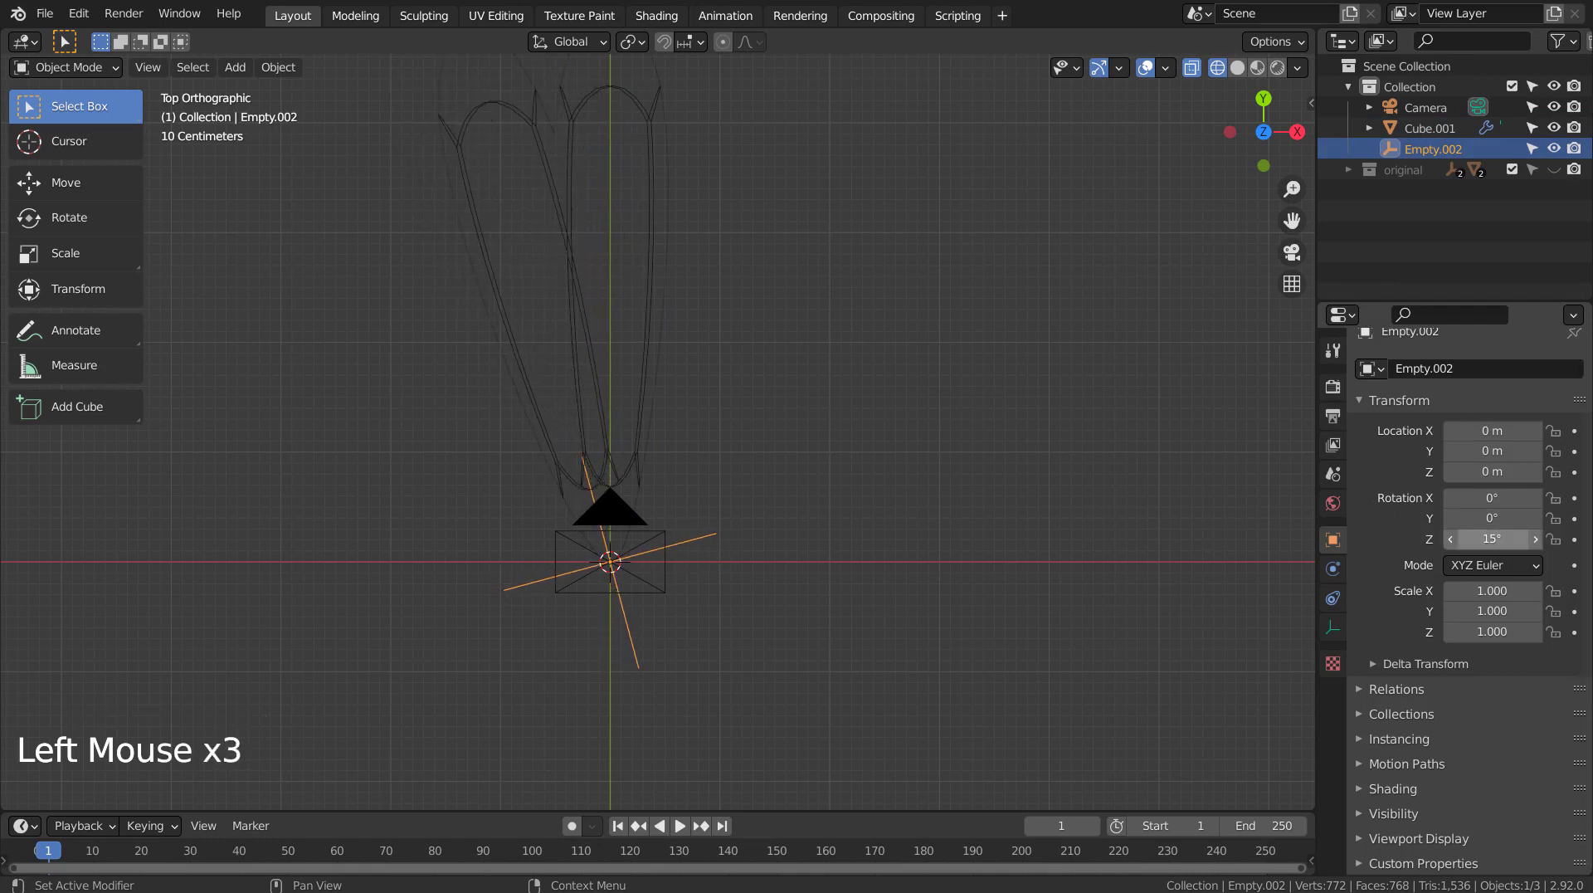
# - Switch to Solid shading and shade the petal smooth
pyautogui.click(1236, 68)
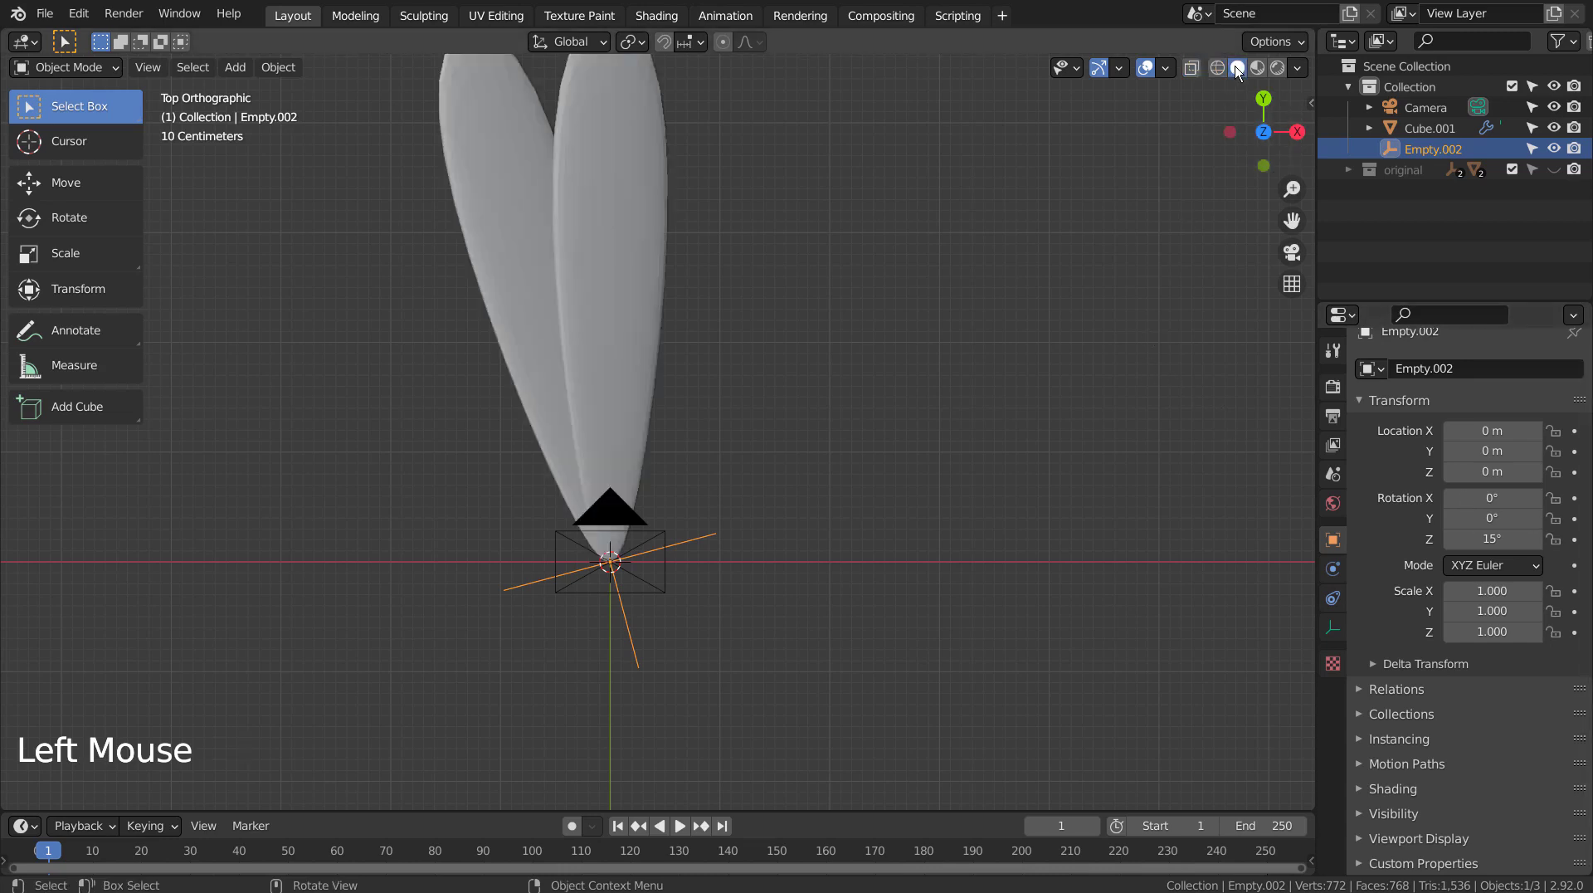
pyautogui.click(587, 208)
pyautogui.rightClick(619, 241)
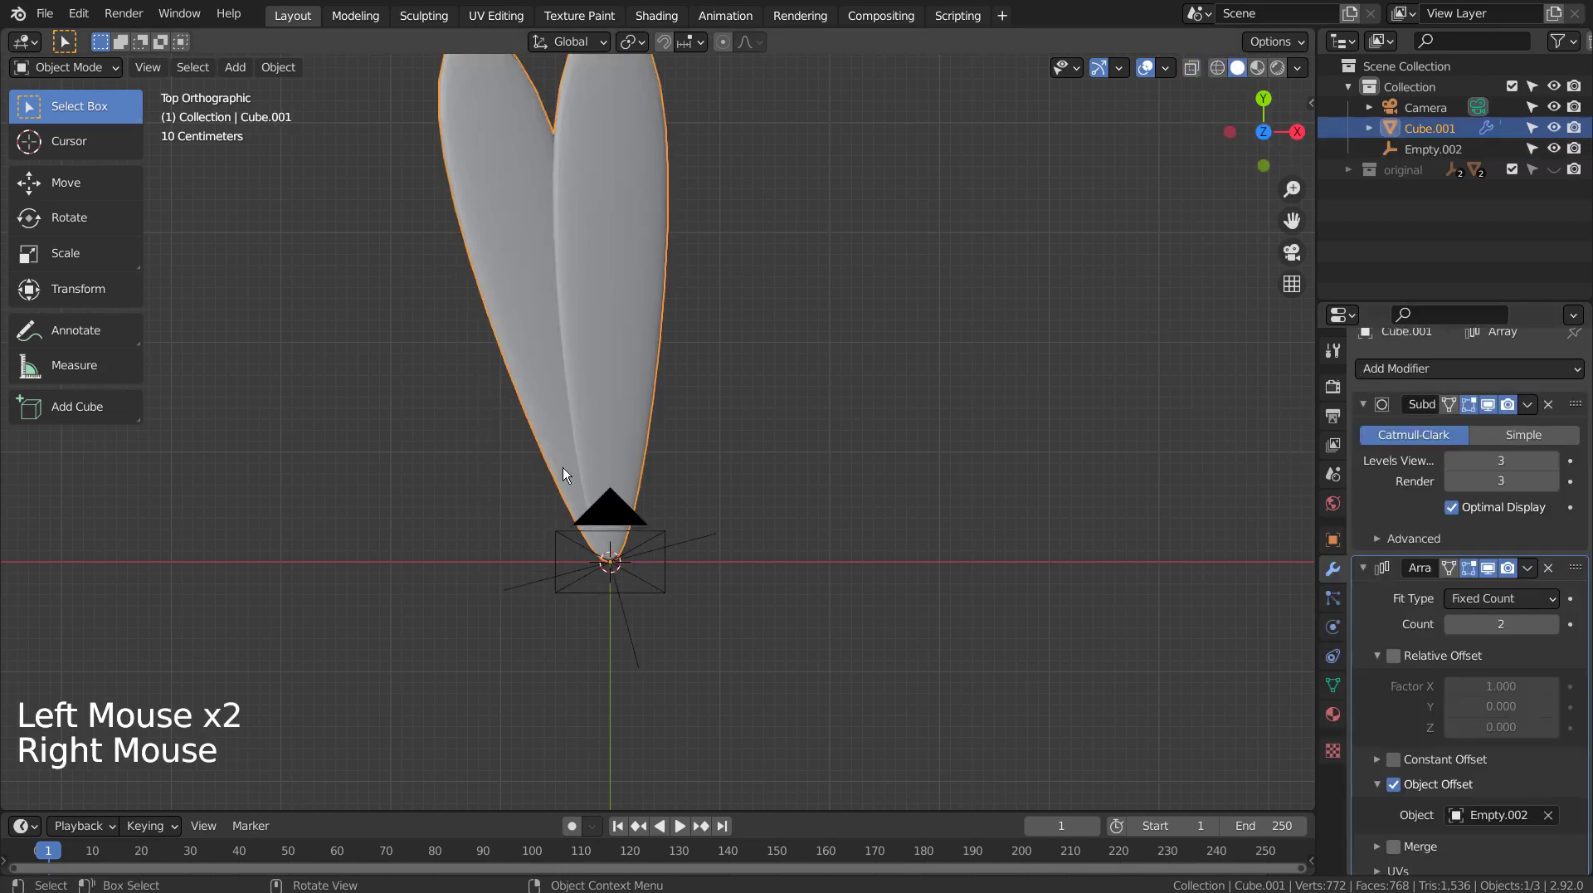
pyautogui.click(563, 474)
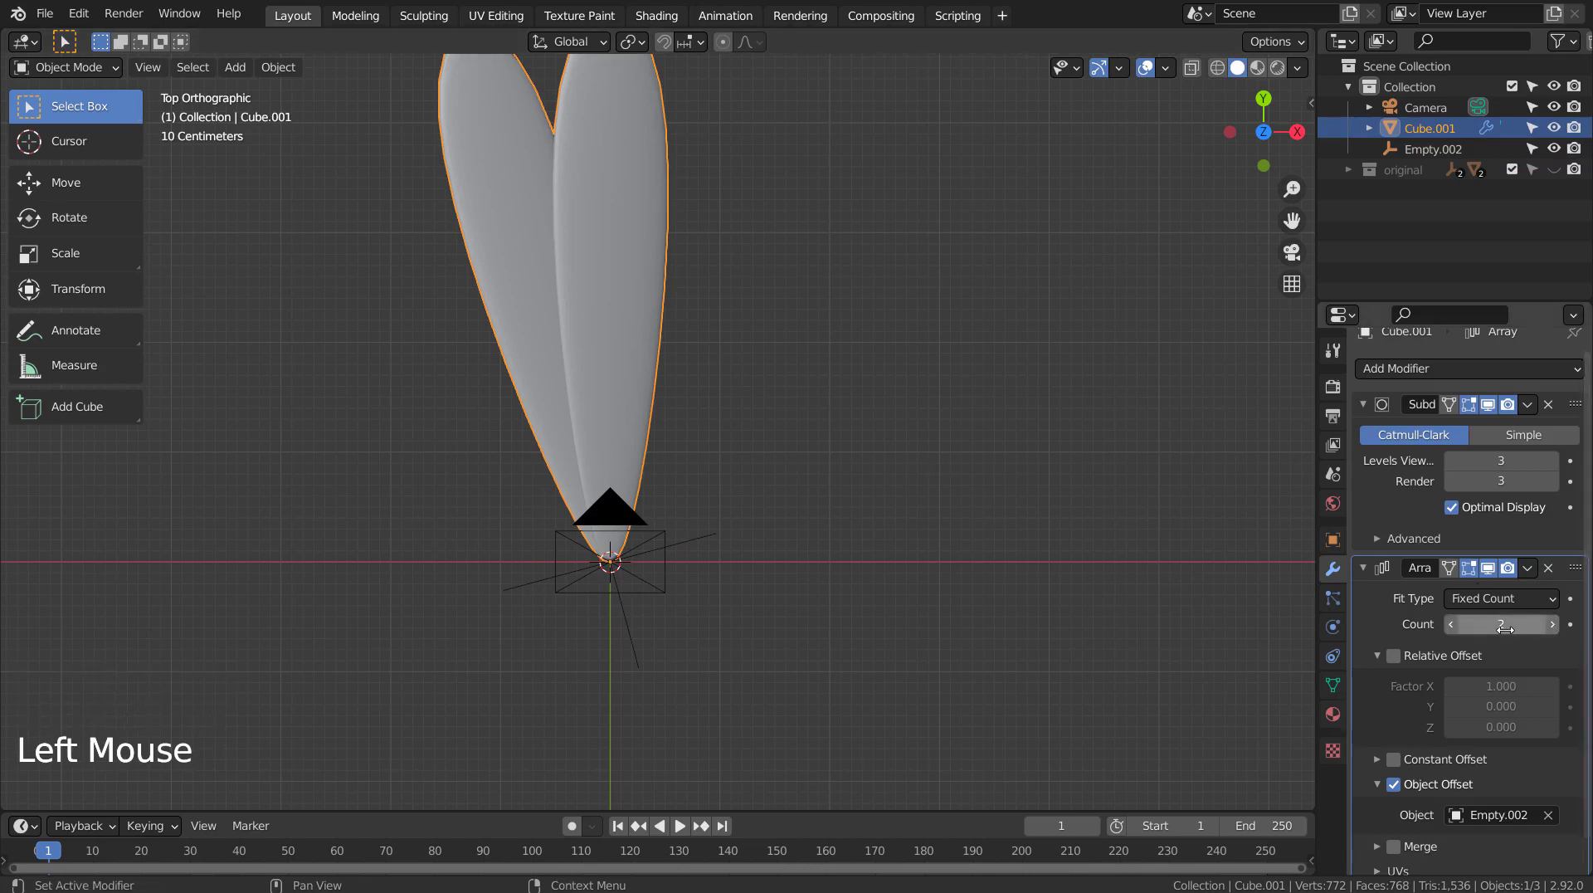
# - Raise the Array count to 24 petals
pyautogui.keyDown('shift'); pyautogui.moveTo(1505, 629); pyautogui.dragTo(1525, 628); pyautogui.keyUp('shift')
pyautogui.click(1551, 624)
pyautogui.click(1551, 624)
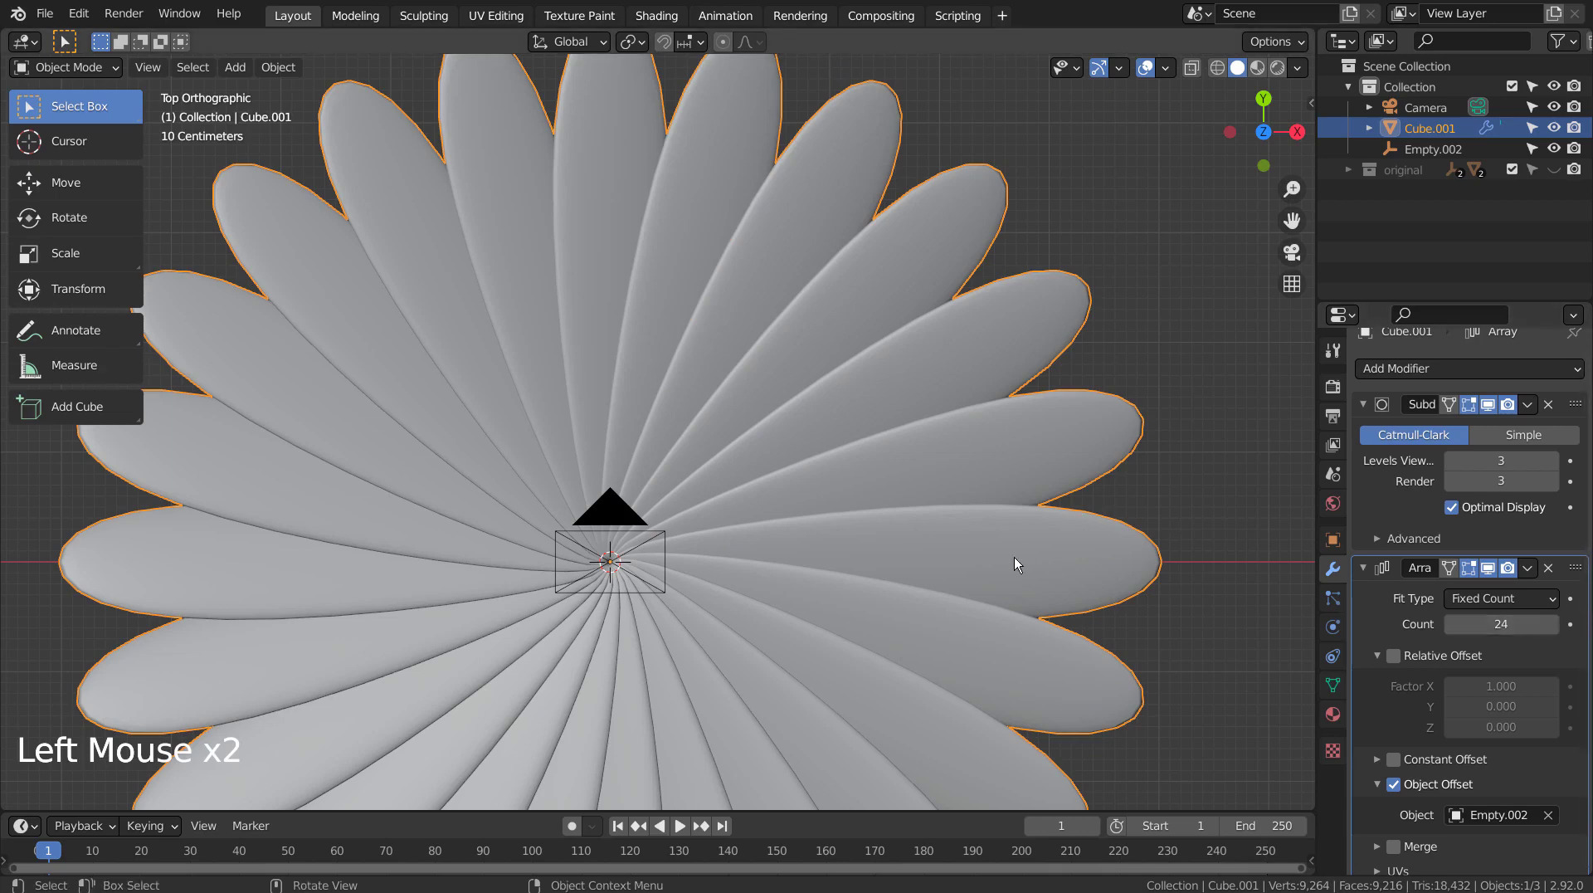
pyautogui.moveTo(994, 572); pyautogui.dragTo(864, 579, button='middle')
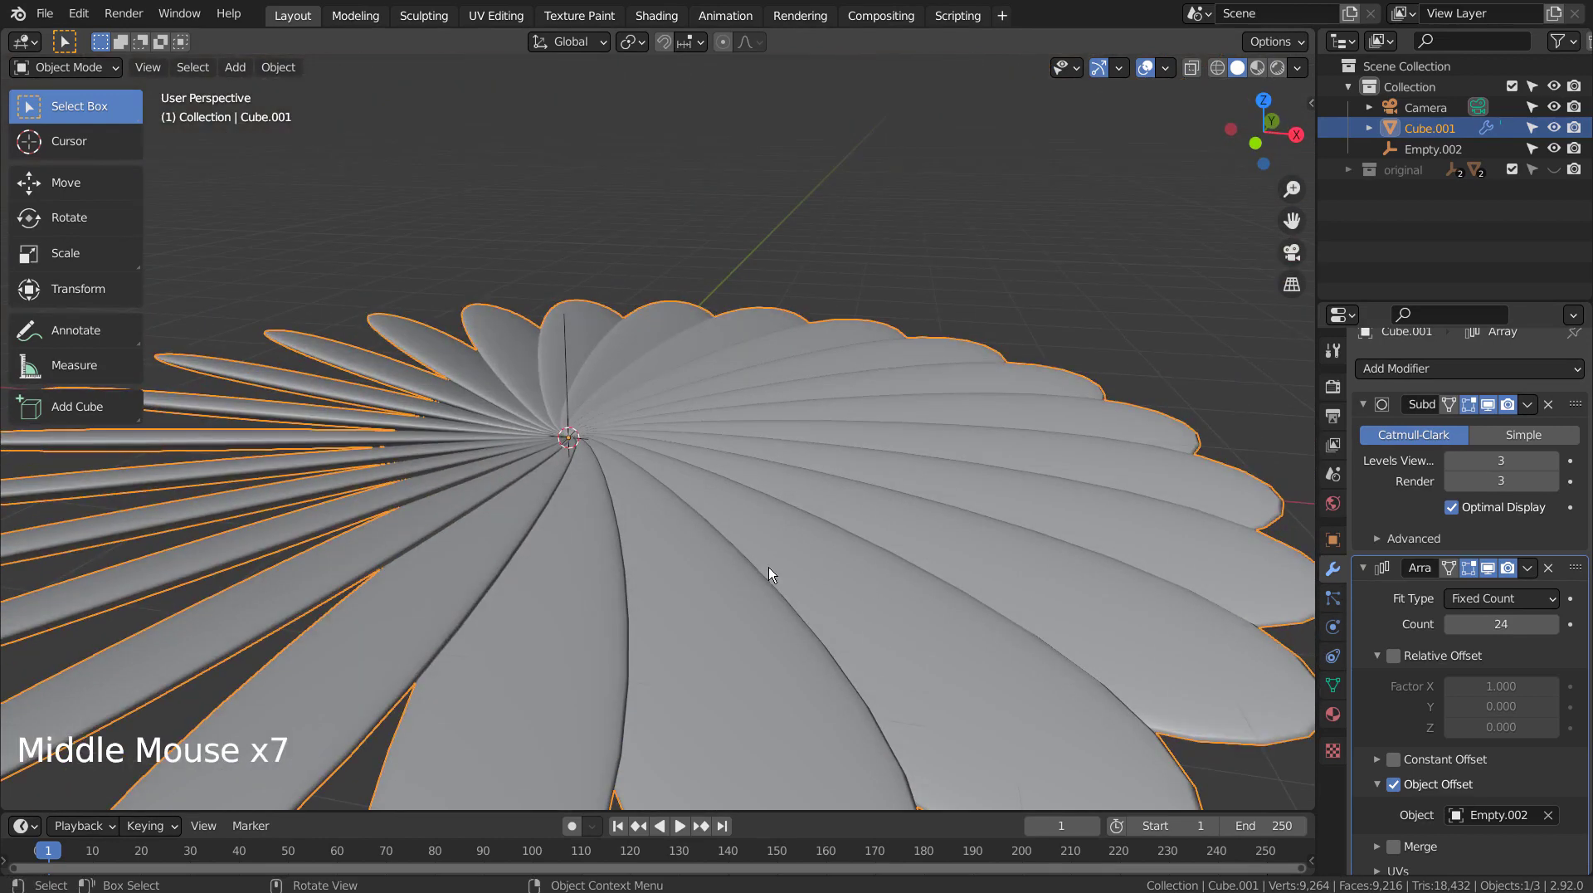
# - Tilt all the petal's geometry about -4.9° in side view so the petals overlap
pyautogui.press('KP_1')
pyautogui.press('KP_3')
pyautogui.press('Tab')
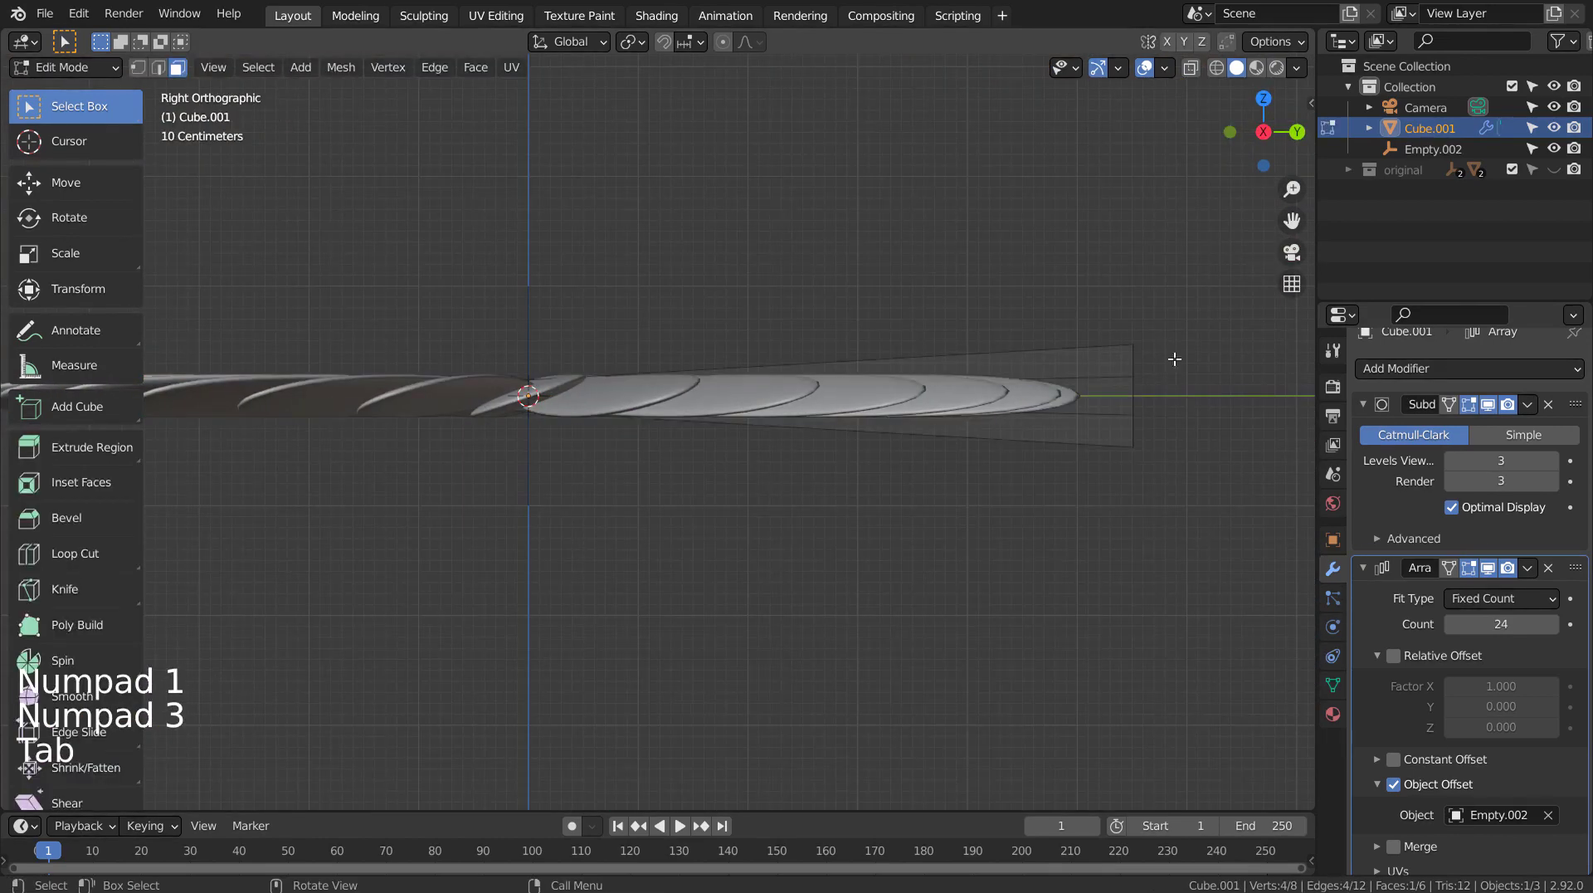
pyautogui.click(1217, 68)
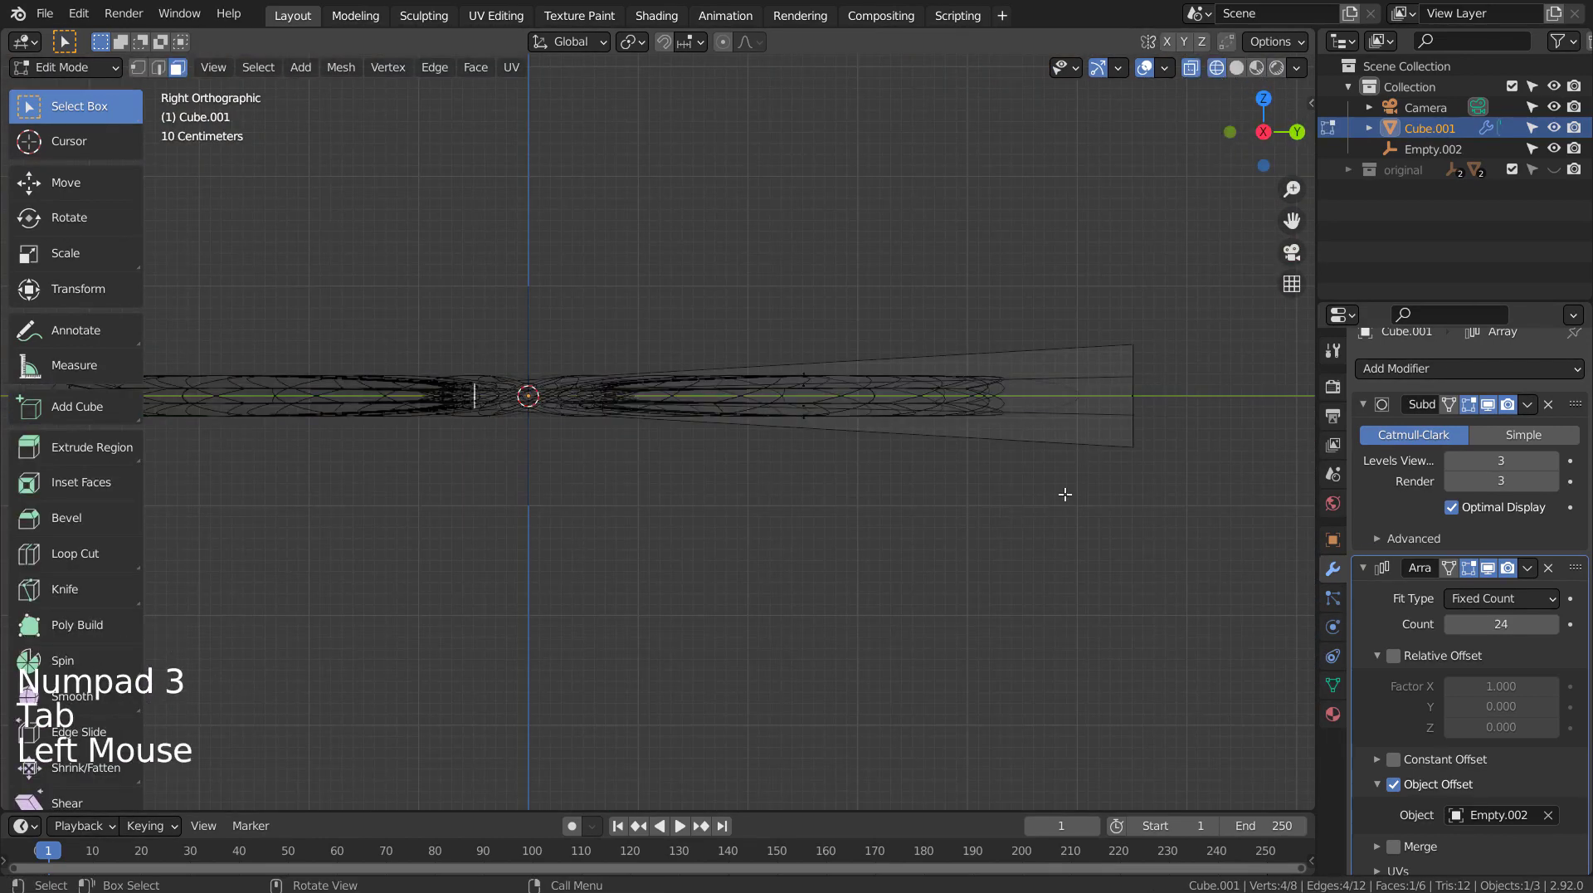
pyautogui.press('a')
pyautogui.press('r')
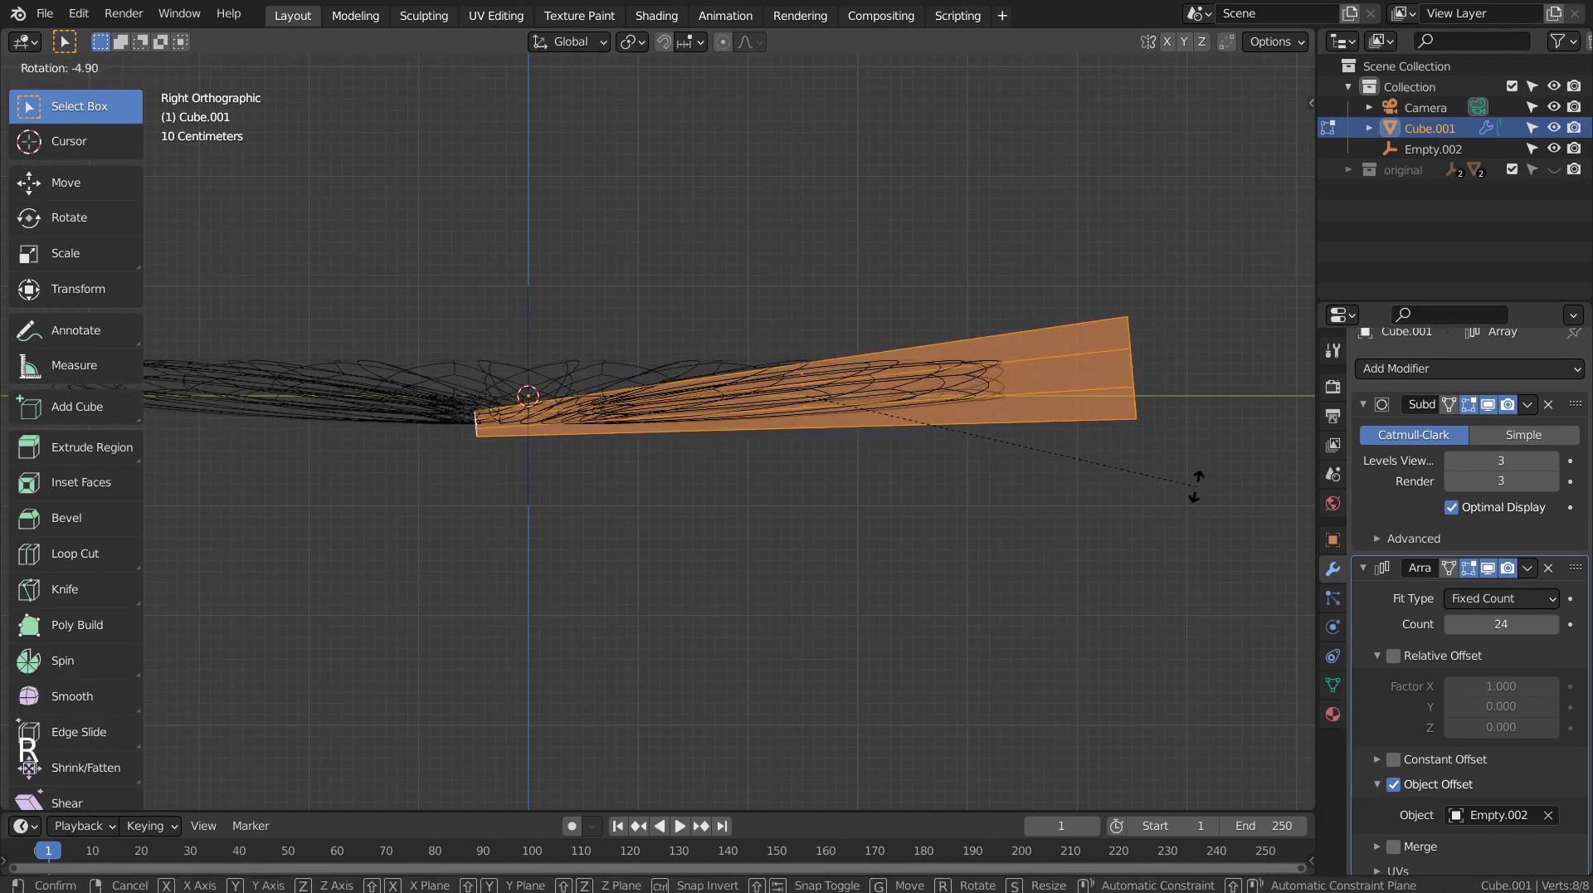
pyautogui.click(1196, 481)
pyautogui.press('Tab')
pyautogui.moveTo(890, 491)
pyautogui.mouseDown(button='middle')
pyautogui.moveTo(918, 585)
pyautogui.moveTo(1024, 548)
pyautogui.moveTo(840, 545)
pyautogui.moveTo(904, 619)
pyautogui.moveTo(903, 710)
pyautogui.moveTo(901, 599)
pyautogui.mouseUp(button='middle')
pyautogui.hotkey('shift', 'z')
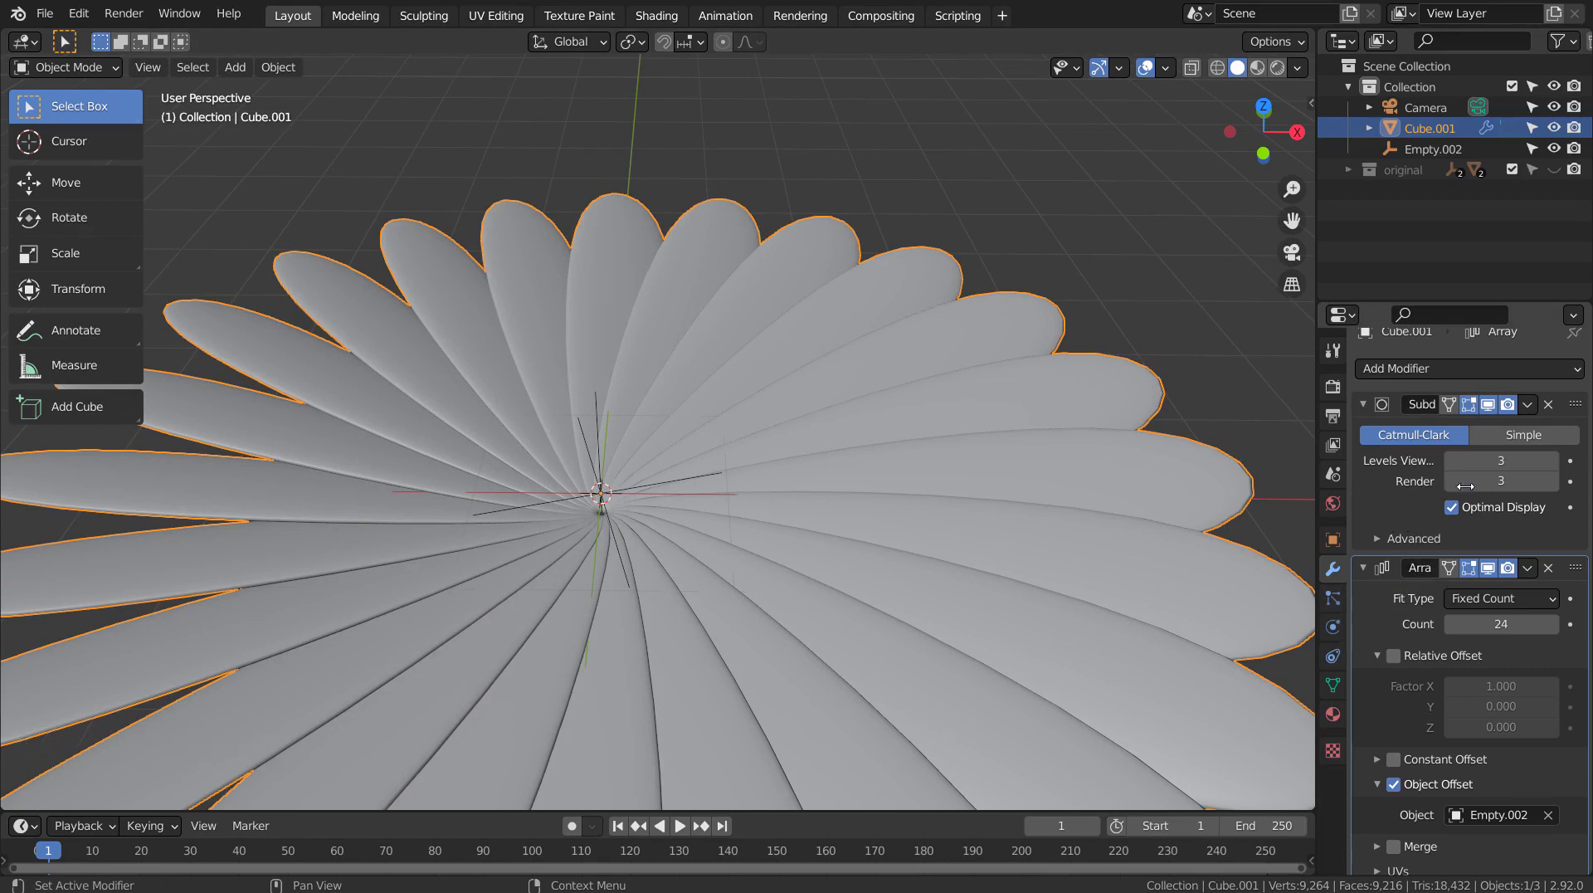
# - Apply the level-3 Subdivision and then the Array modifier, yielding a 9,264-vertex mesh
pyautogui.click(1451, 461)
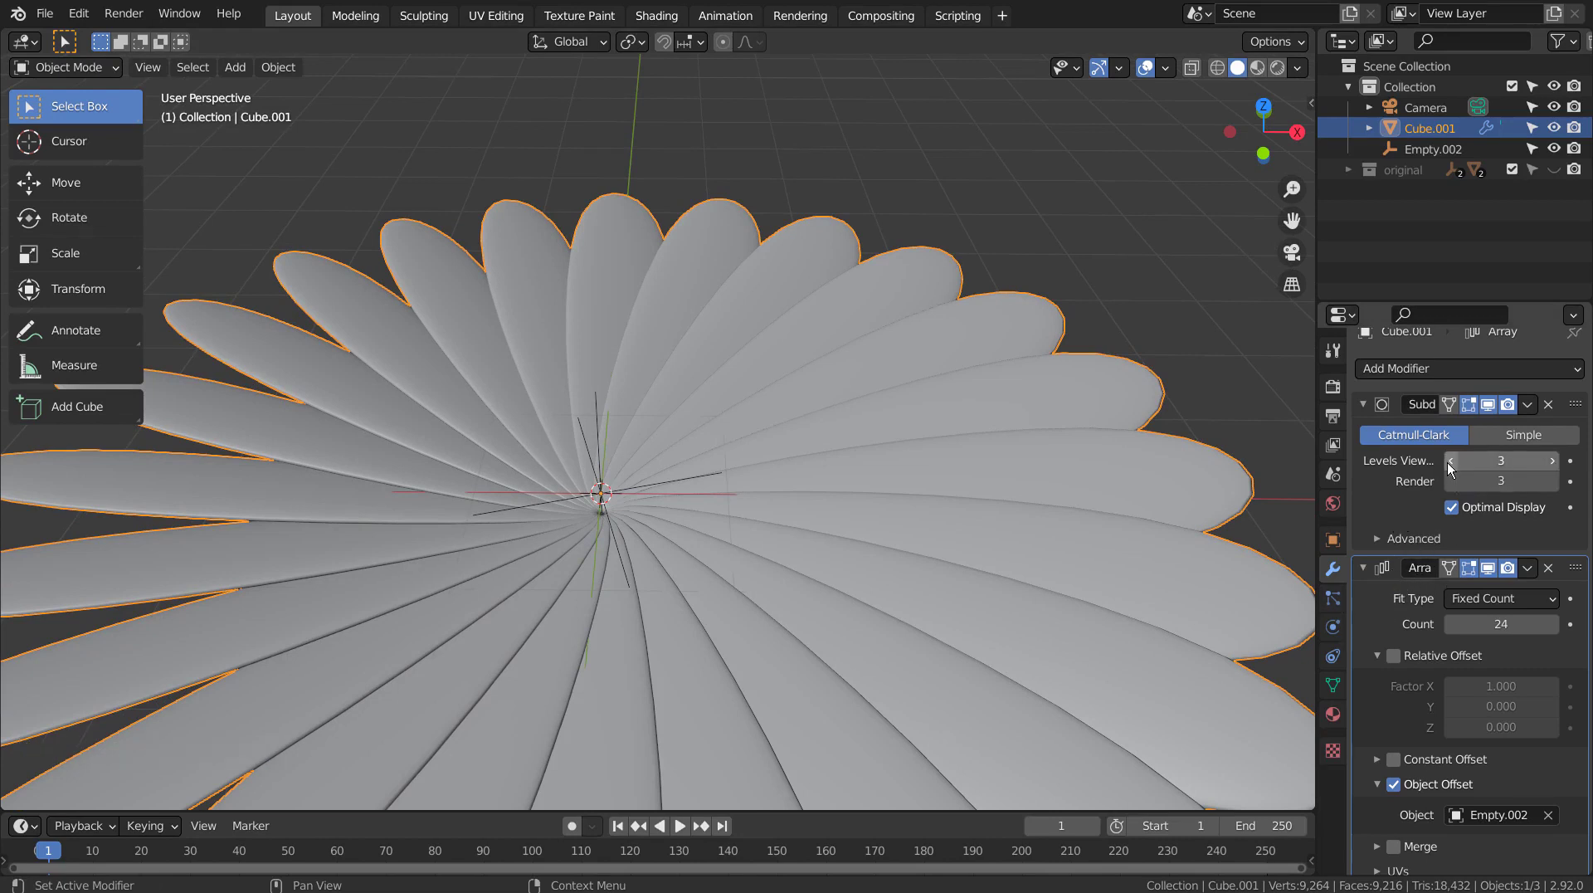
pyautogui.click(1552, 461)
pyautogui.click(1381, 512)
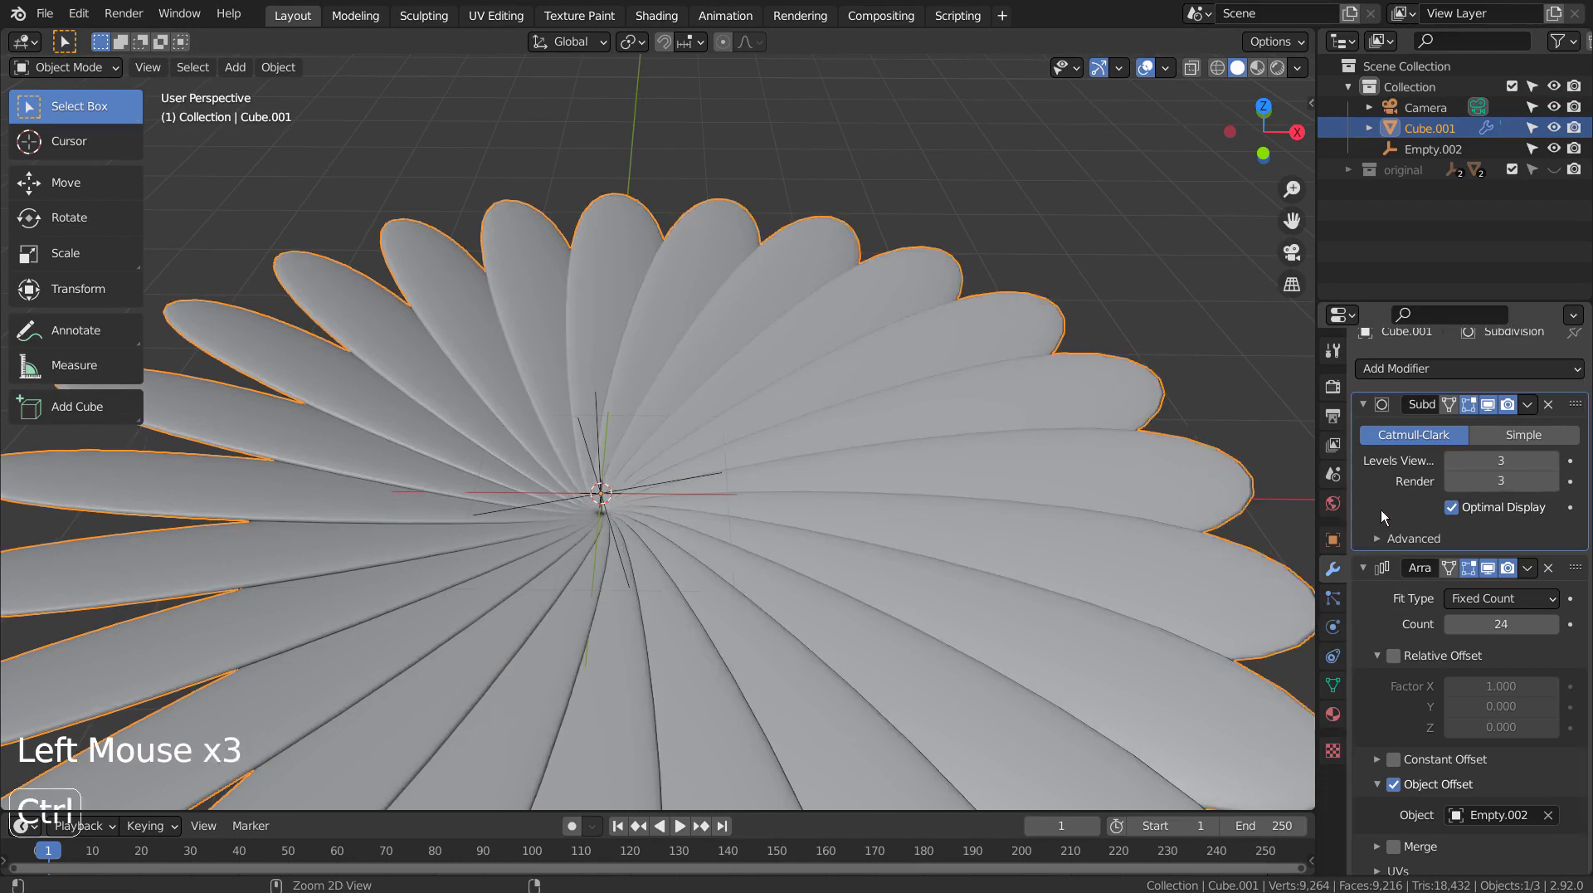
pyautogui.hotkey('ctrl', 'a')
pyautogui.click(1379, 545)
pyautogui.hotkey('ctrl', 'a')
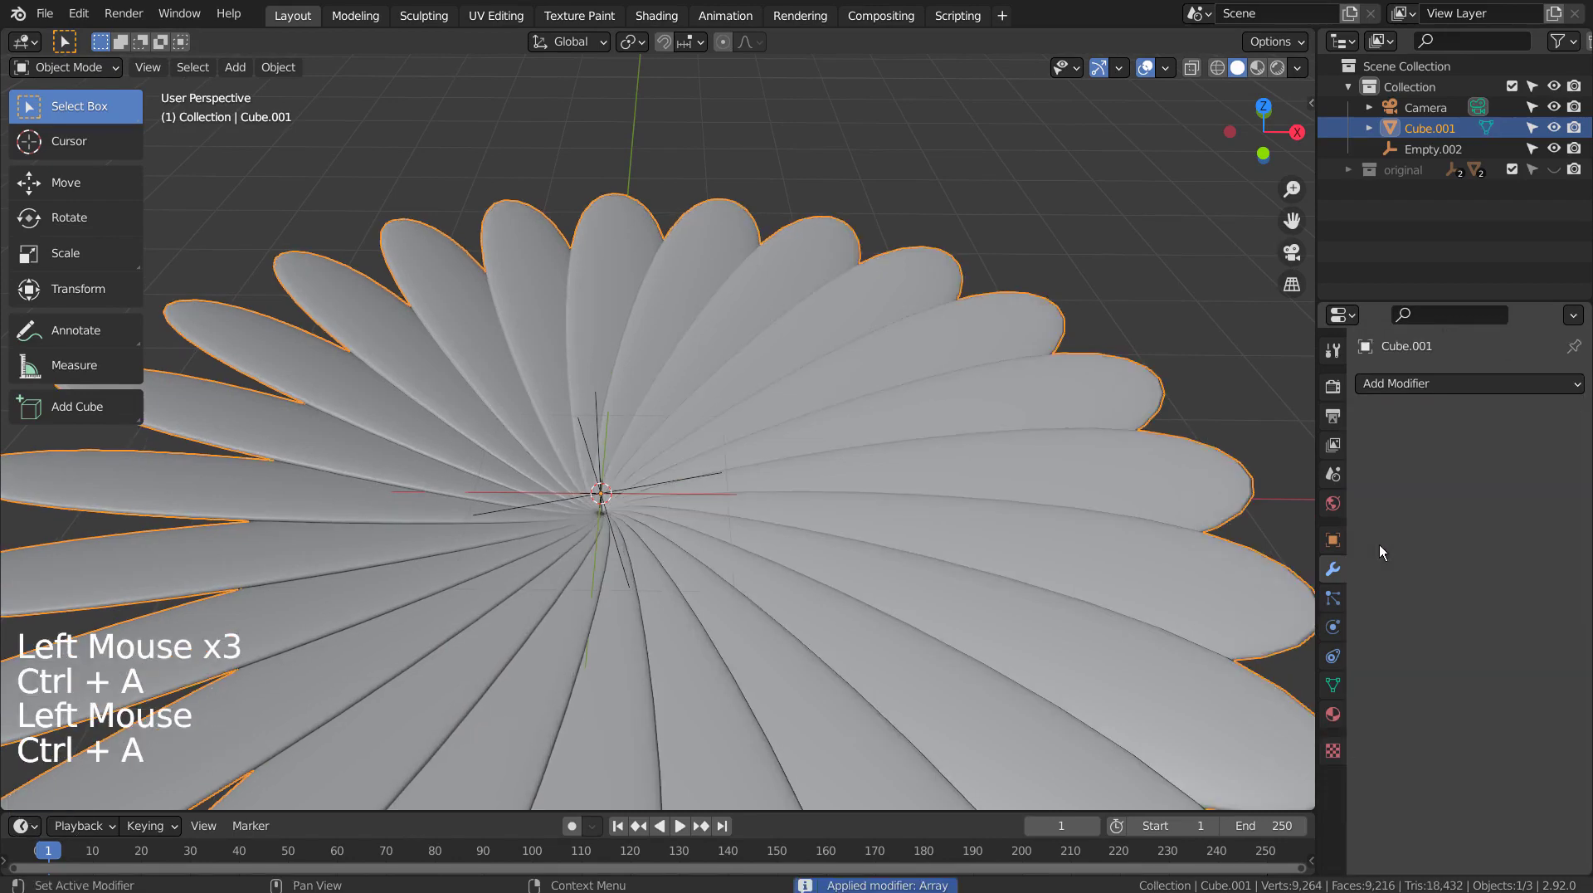
pyautogui.click(1003, 464)
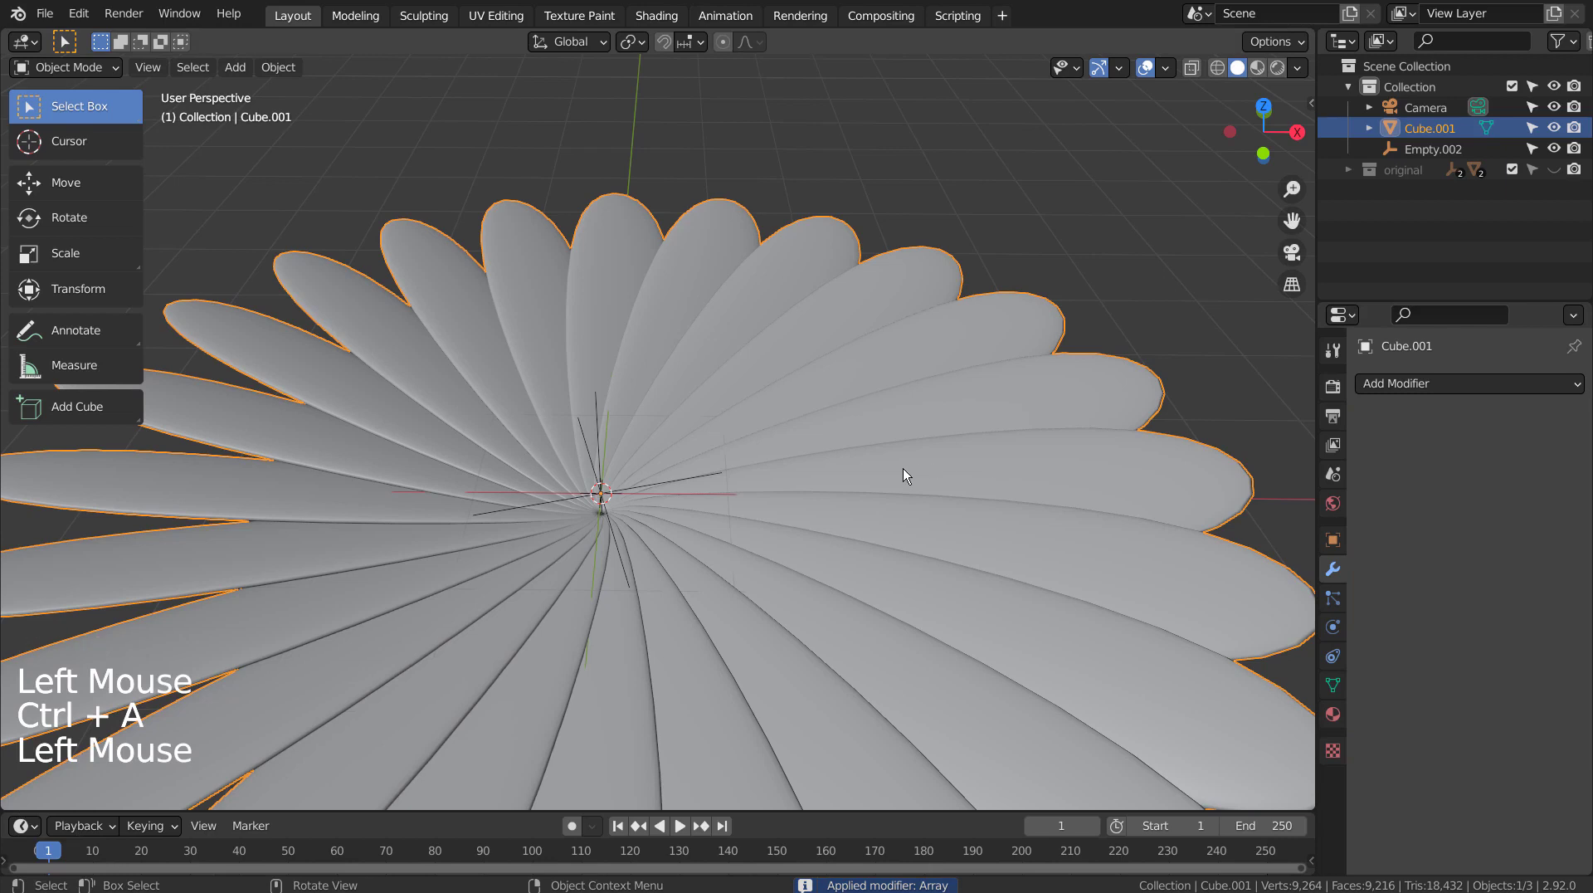
# - Add an Array modifier to the petal ring
pyautogui.click(1441, 385)
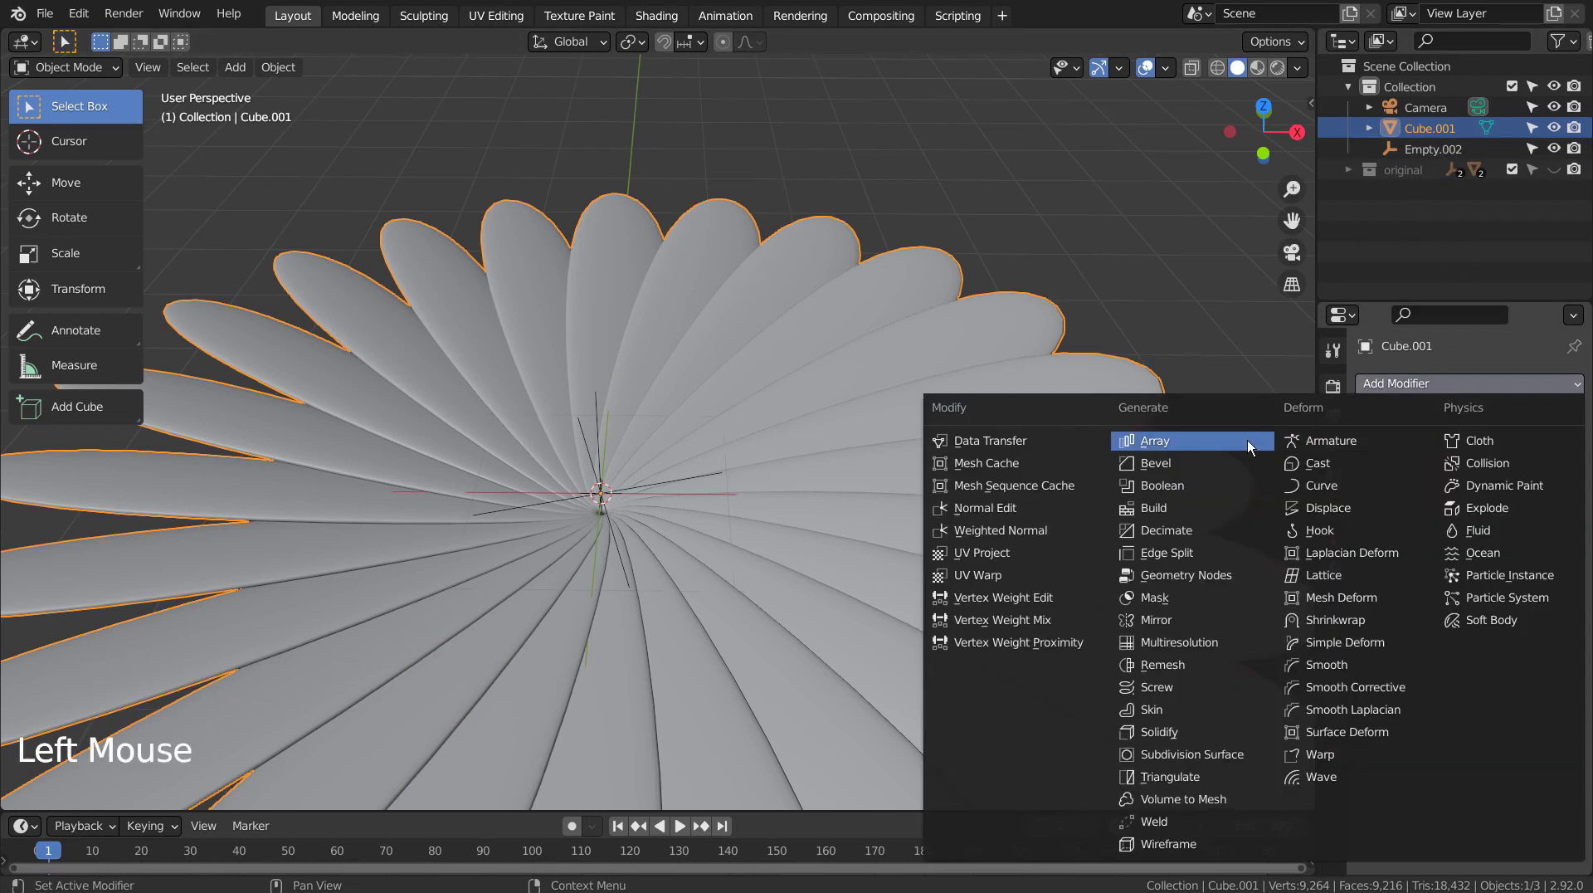
pyautogui.click(1247, 440)
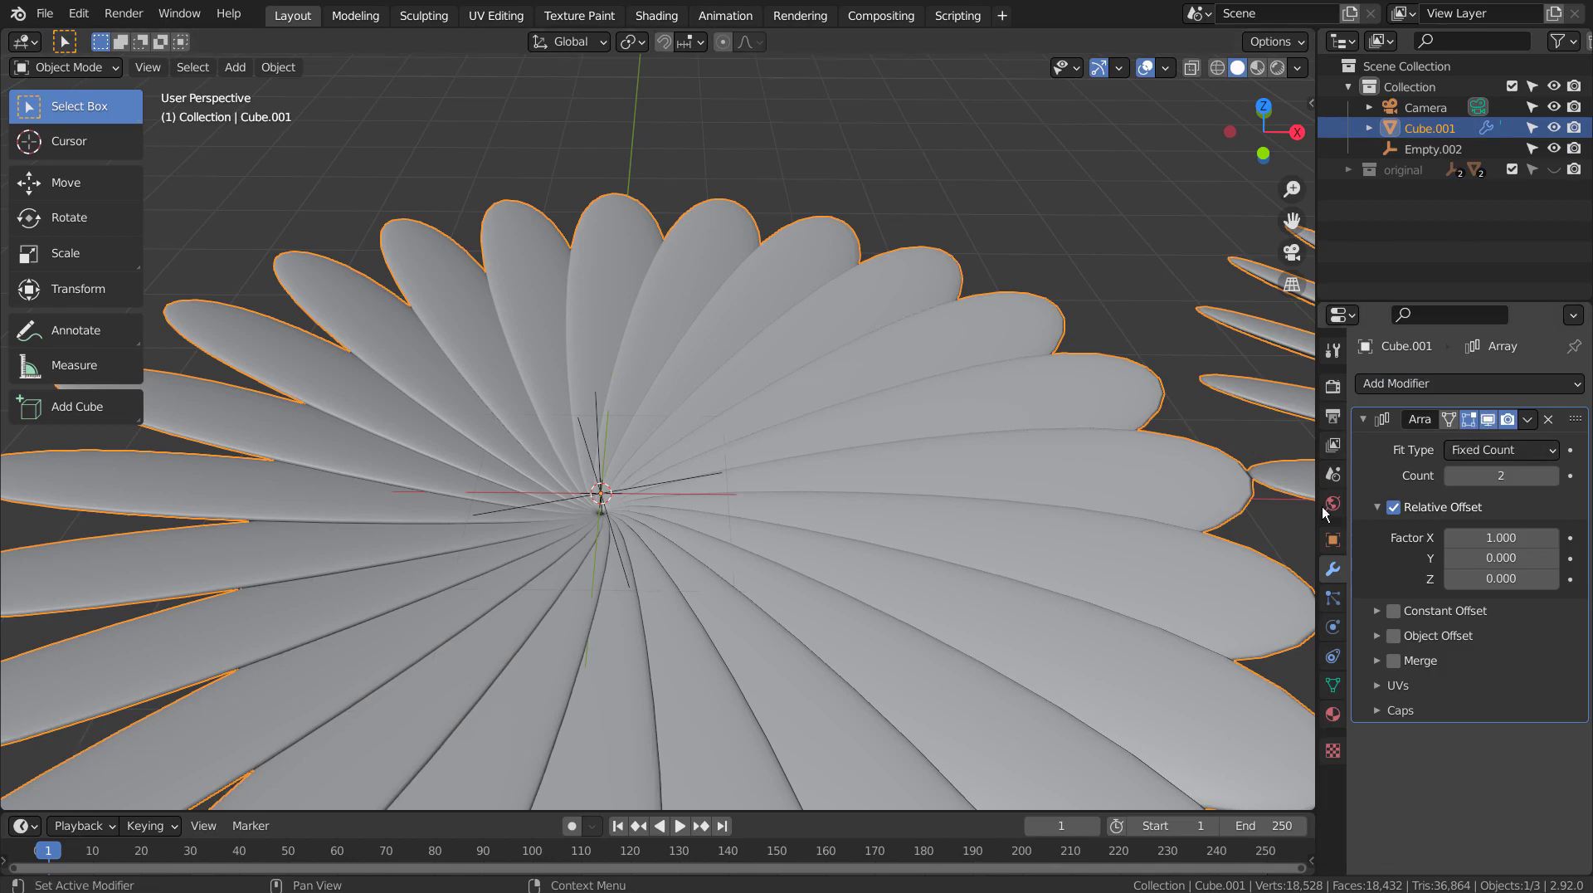
pyautogui.scroll(-5, 1193, 551)
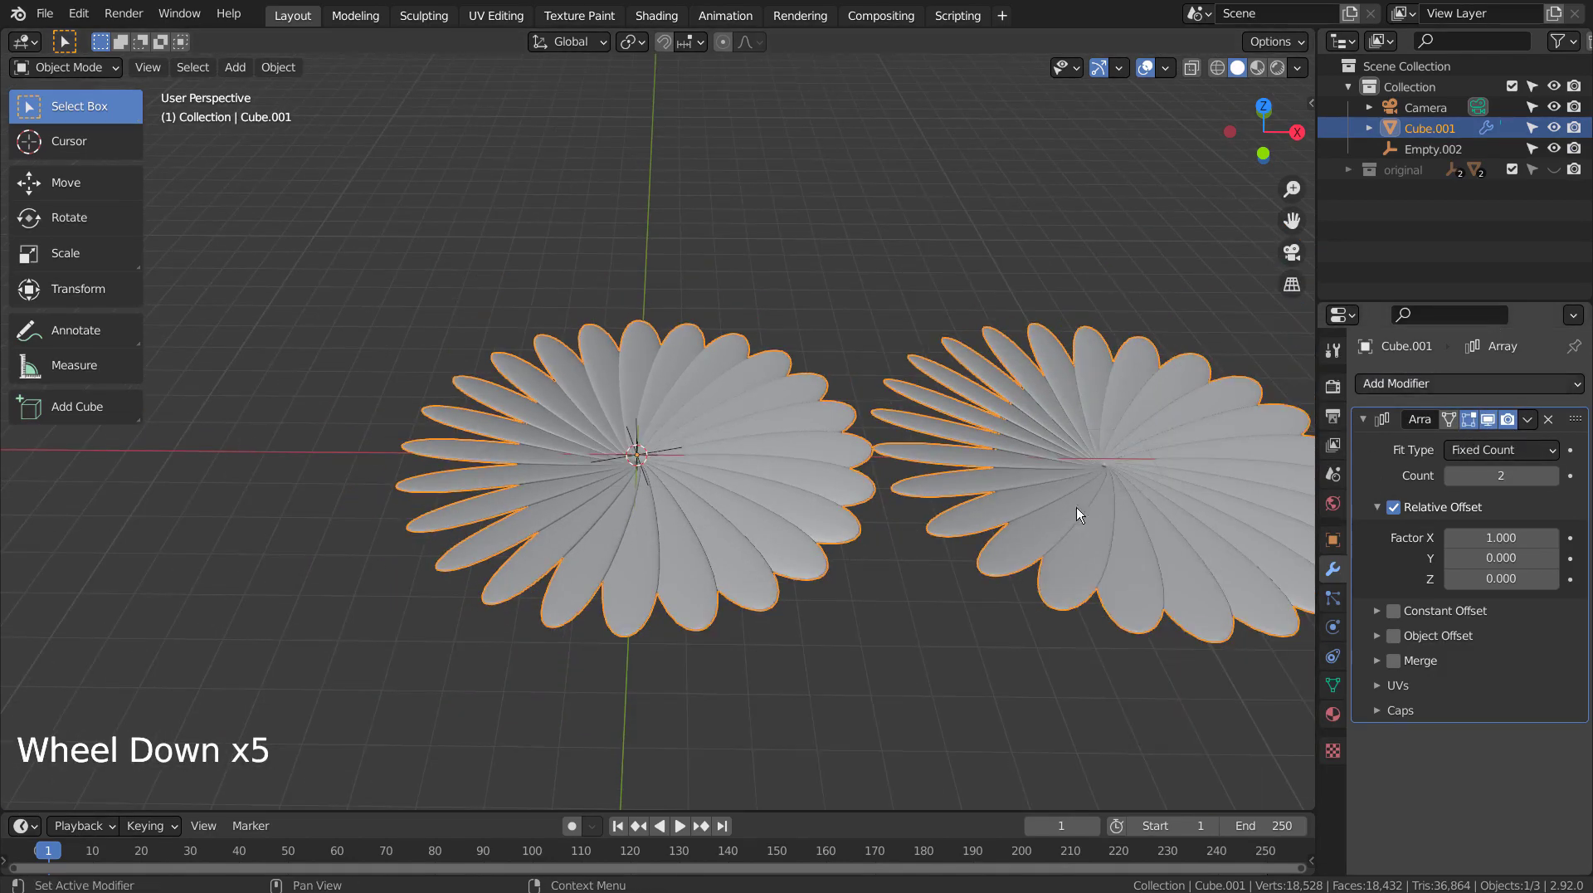
# - Add a plain-axes empty, Empty.003, at the scene centre
pyautogui.click(840, 659)
pyautogui.hotkey('shift', 'a')
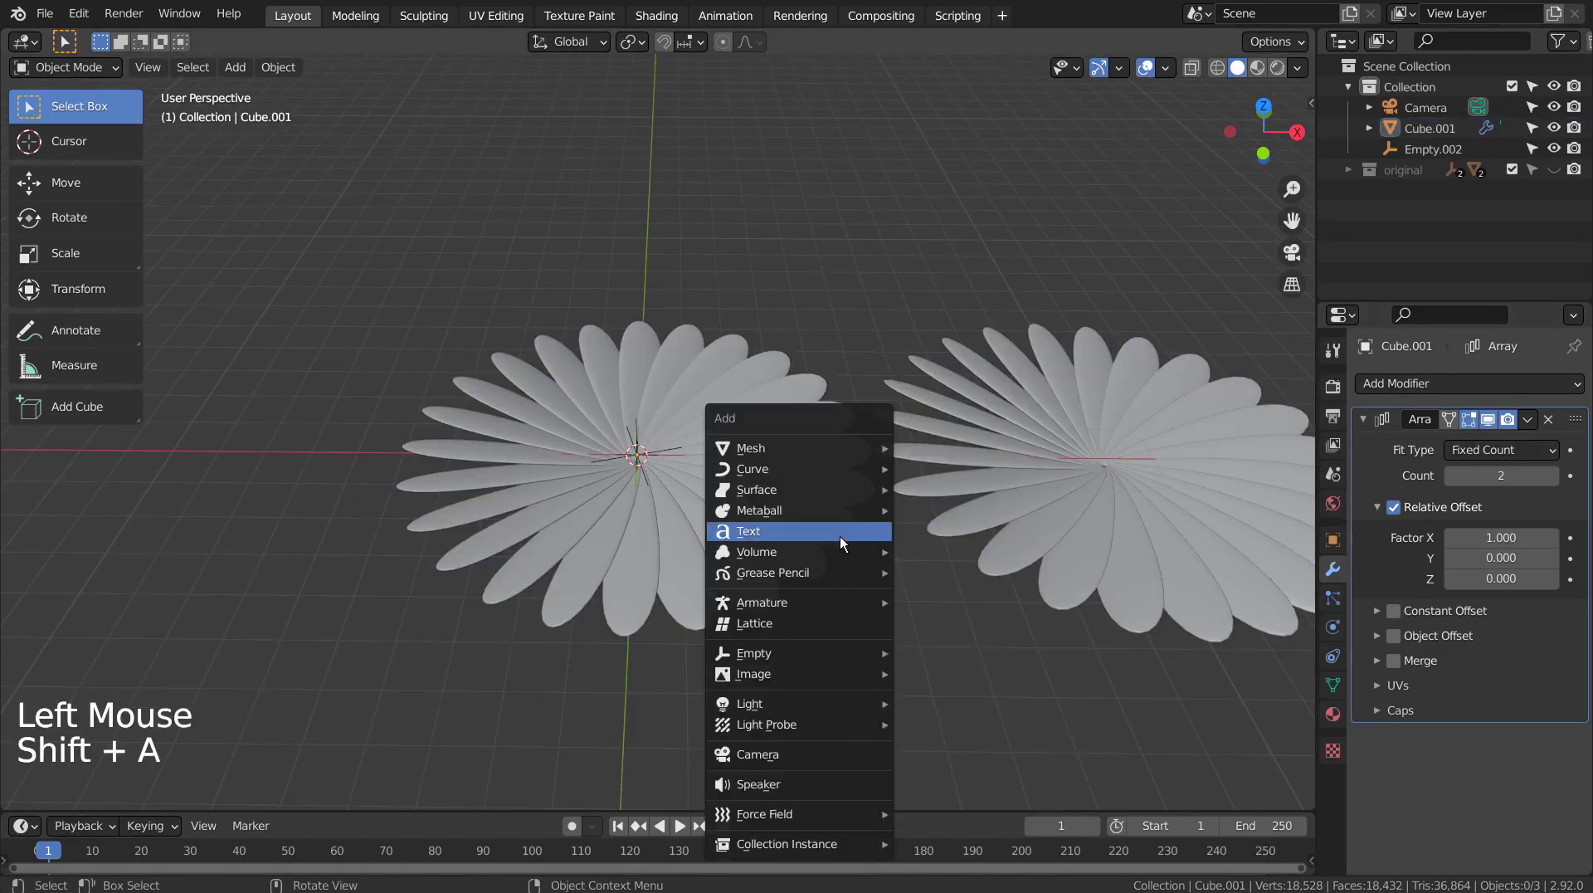
pyautogui.moveTo(832, 651)
pyautogui.click(968, 654)
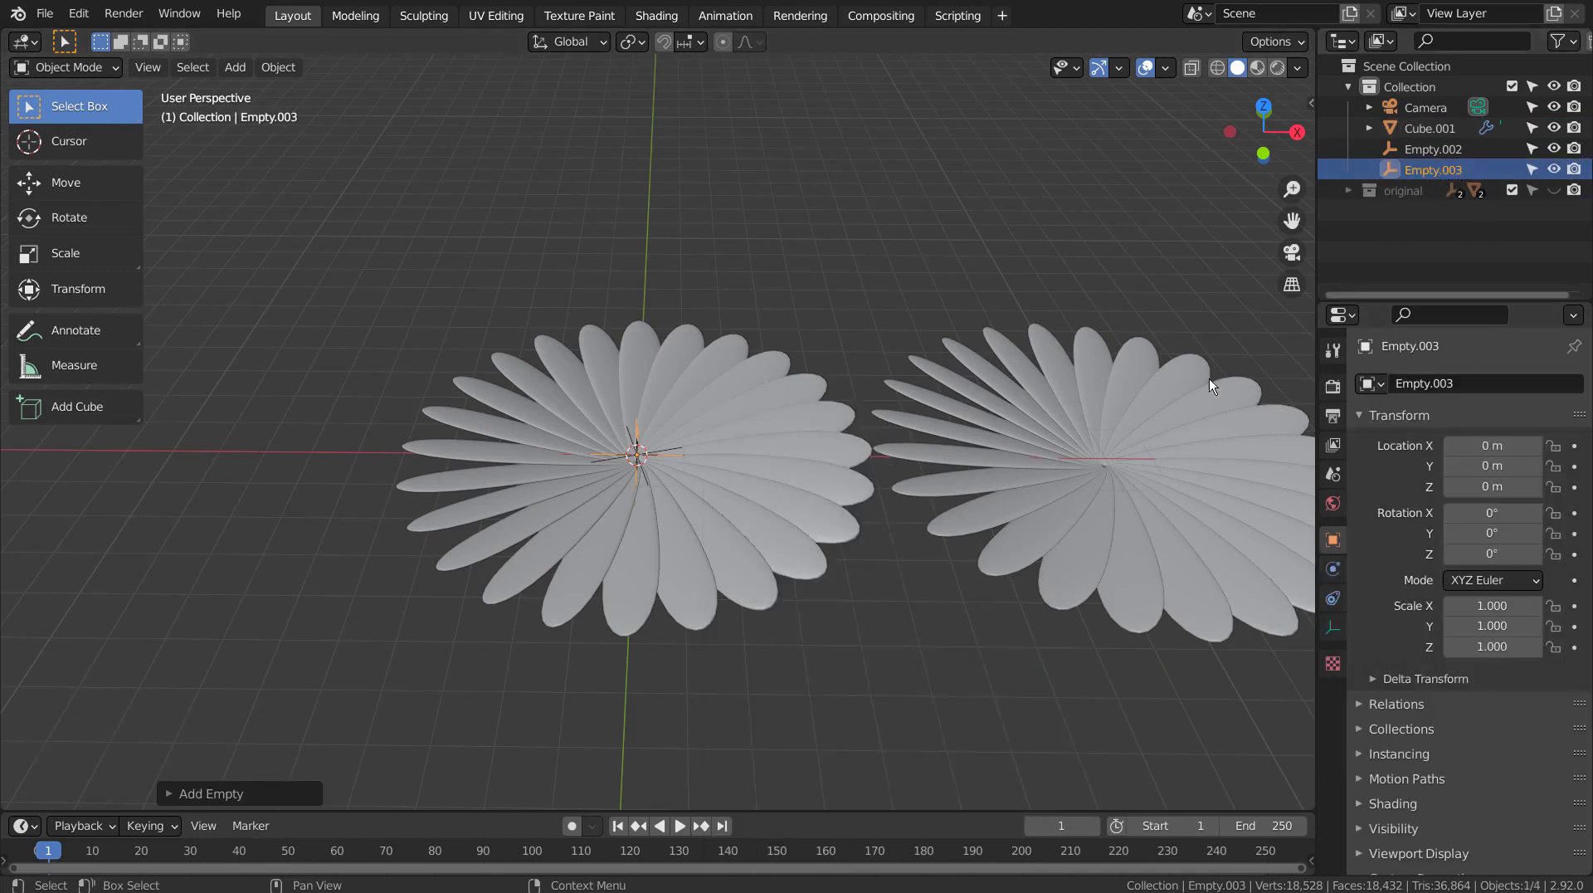
# - Switch the array to Object Offset by Empty.003 with Relative Offset off
pyautogui.click(788, 463)
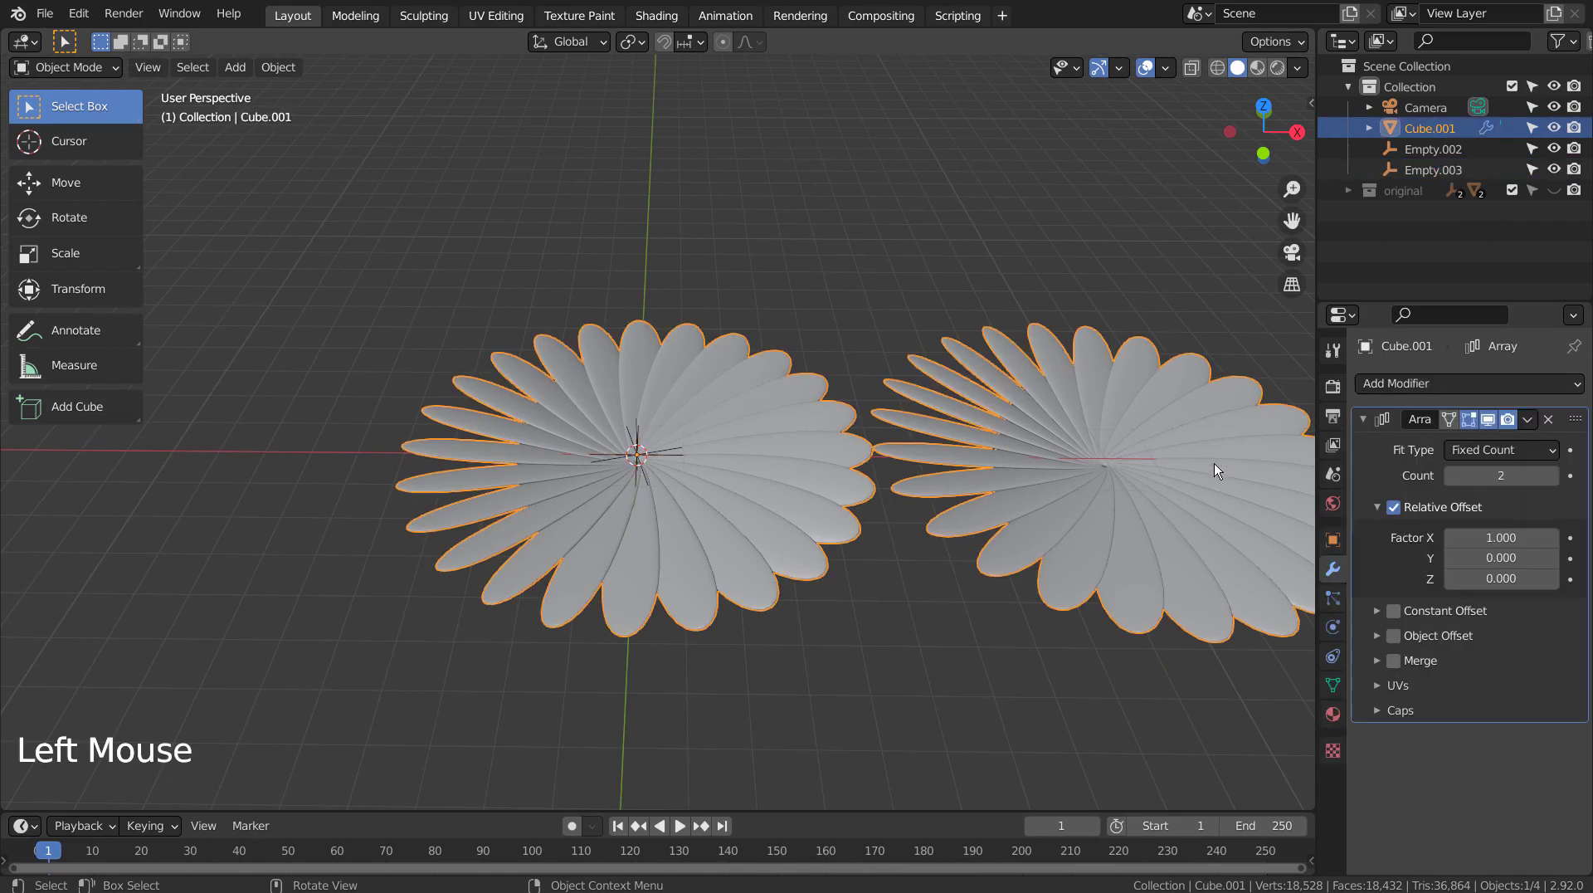
pyautogui.click(1405, 512)
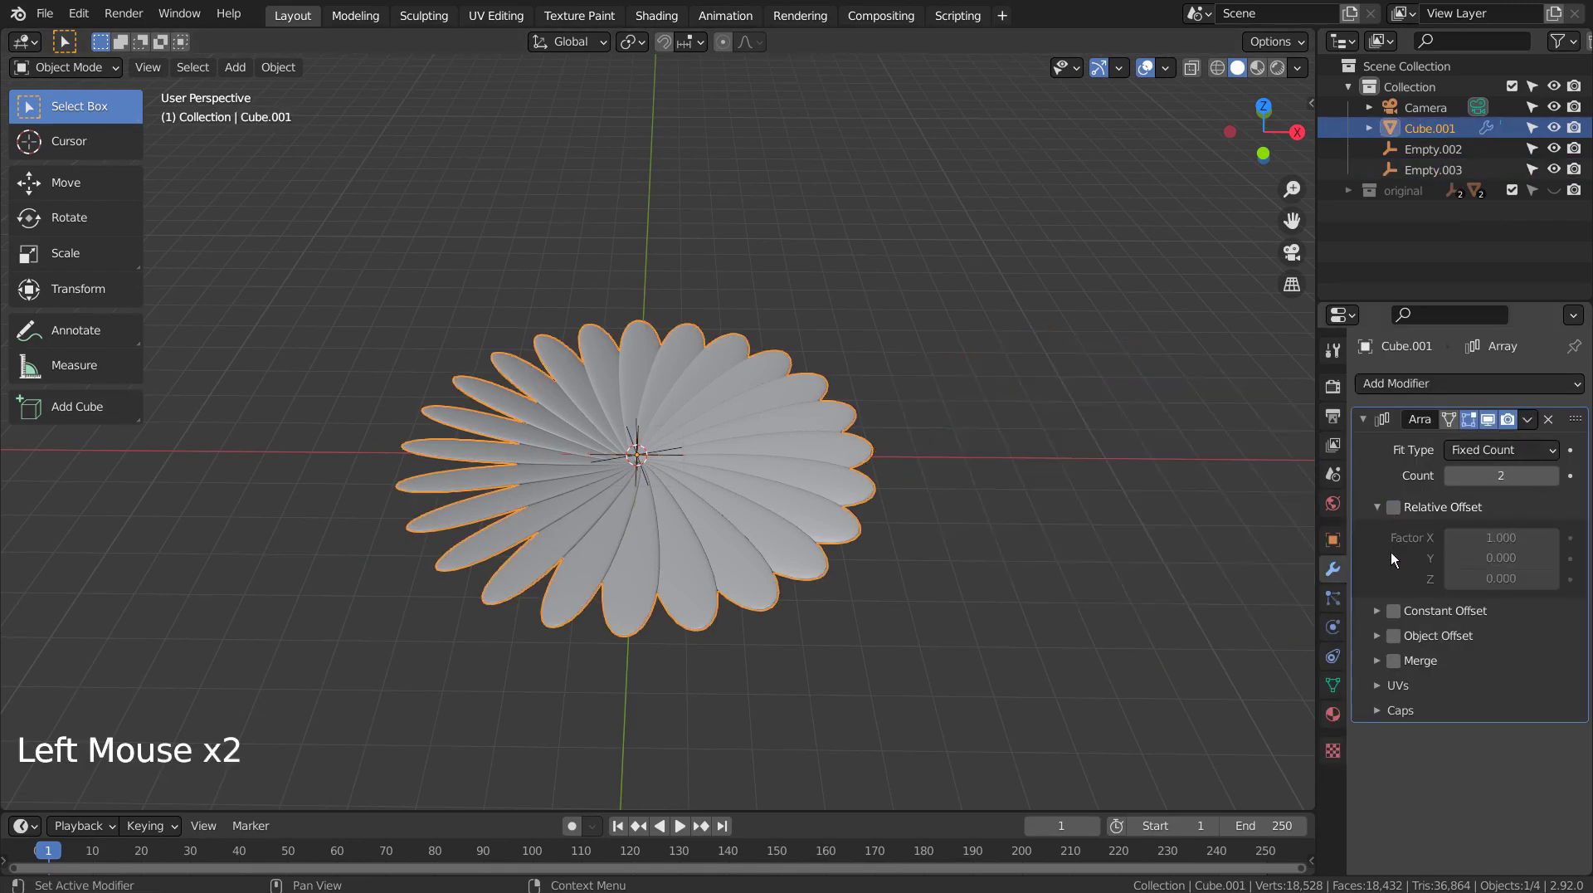
pyautogui.click(1395, 632)
pyautogui.click(1375, 635)
pyautogui.moveTo(1460, 667); pyautogui.dragTo(1398, 549)
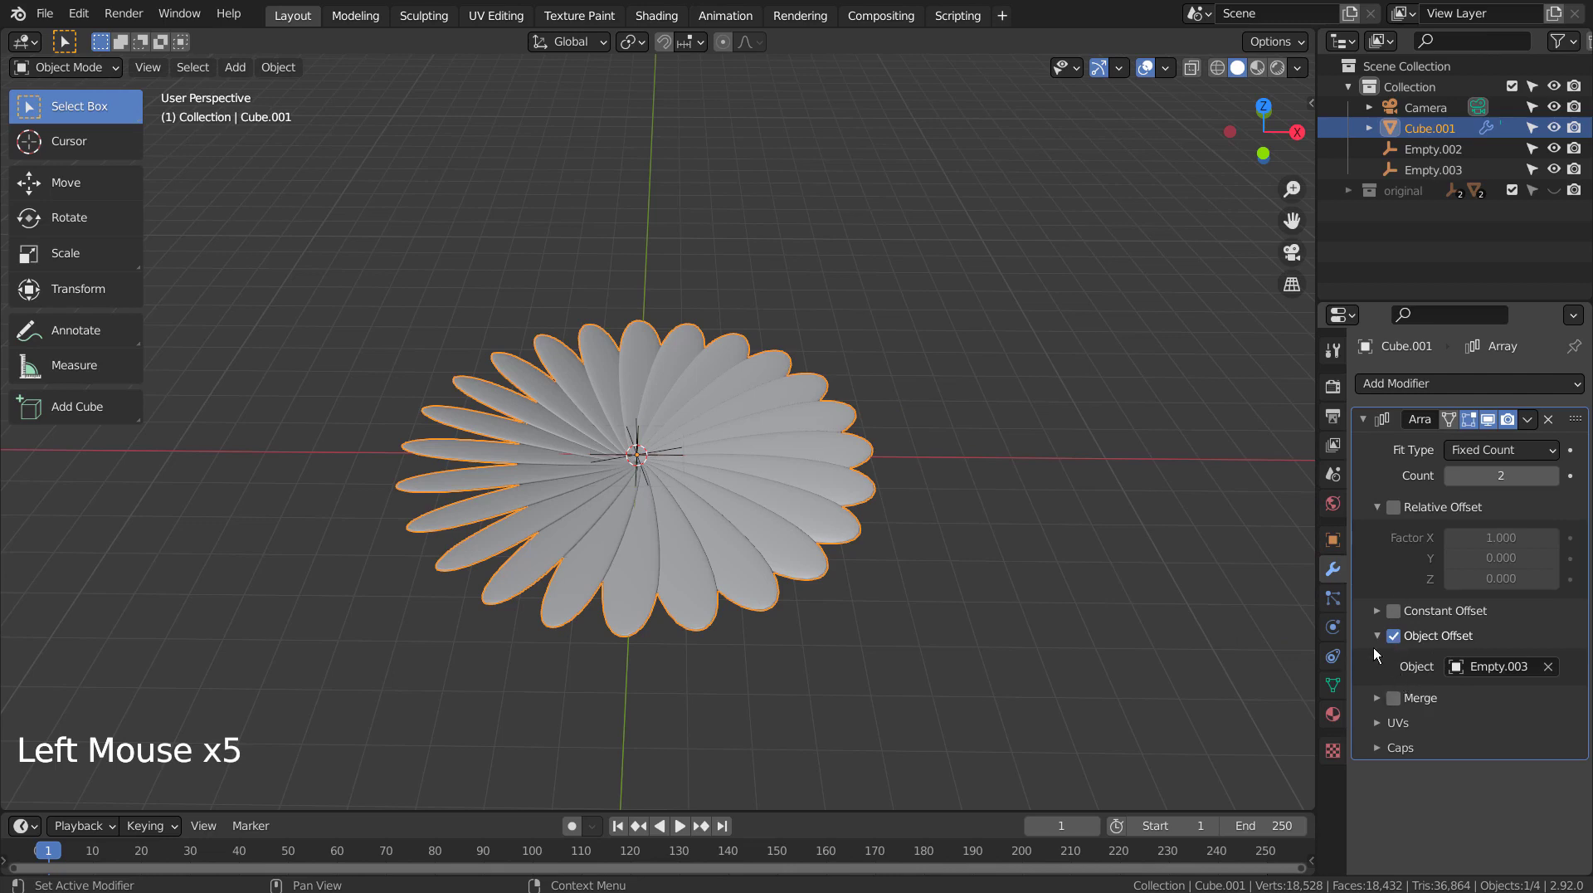
pyautogui.middleClick(1153, 564)
pyautogui.middleClick(1074, 502)
pyautogui.middleClick(1107, 577)
pyautogui.moveTo(1106, 578); pyautogui.dragTo(1017, 472, button='middle')
pyautogui.middleClick(1070, 448)
pyautogui.middleClick(1128, 419)
pyautogui.middleClick(1182, 397)
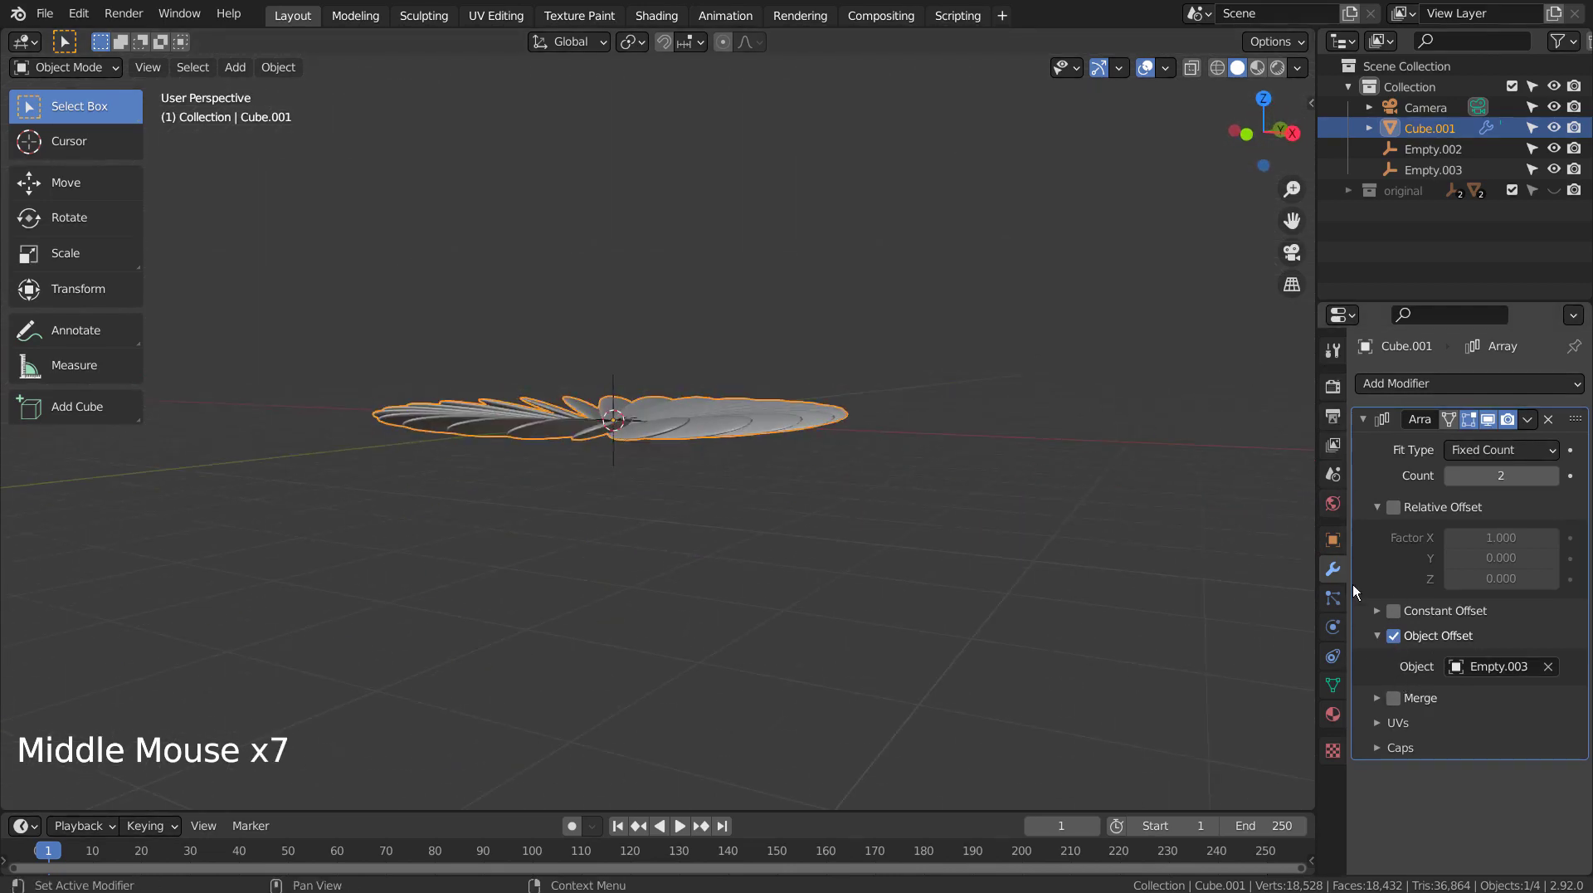
# - Move Empty.003 straight down along Z to -0.39899 m
pyautogui.click(1440, 169)
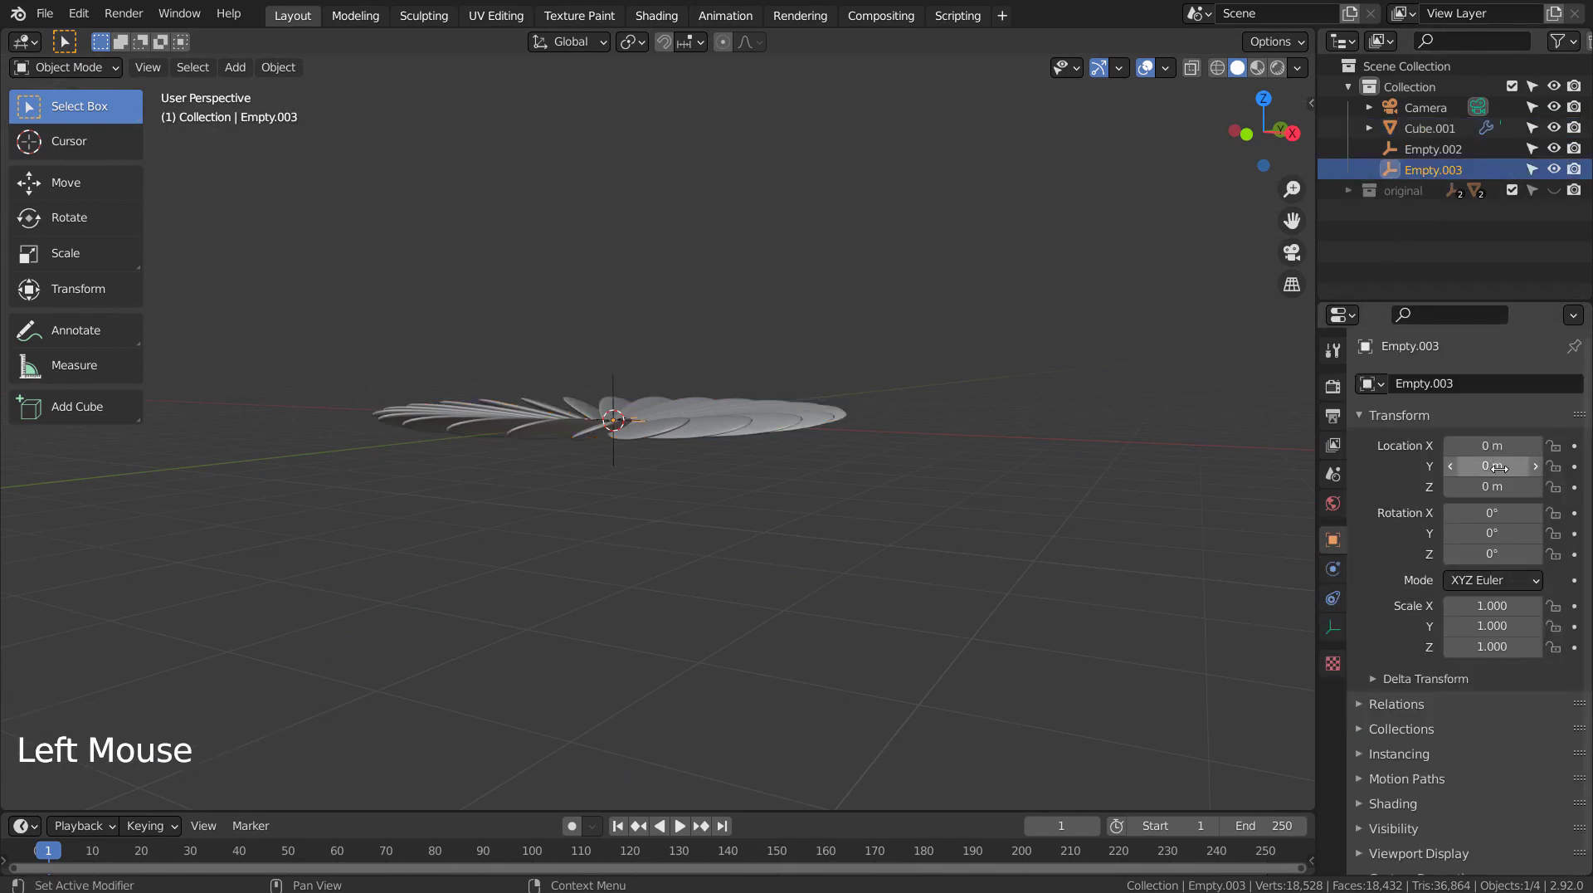
pyautogui.press('g')
pyautogui.press('z')
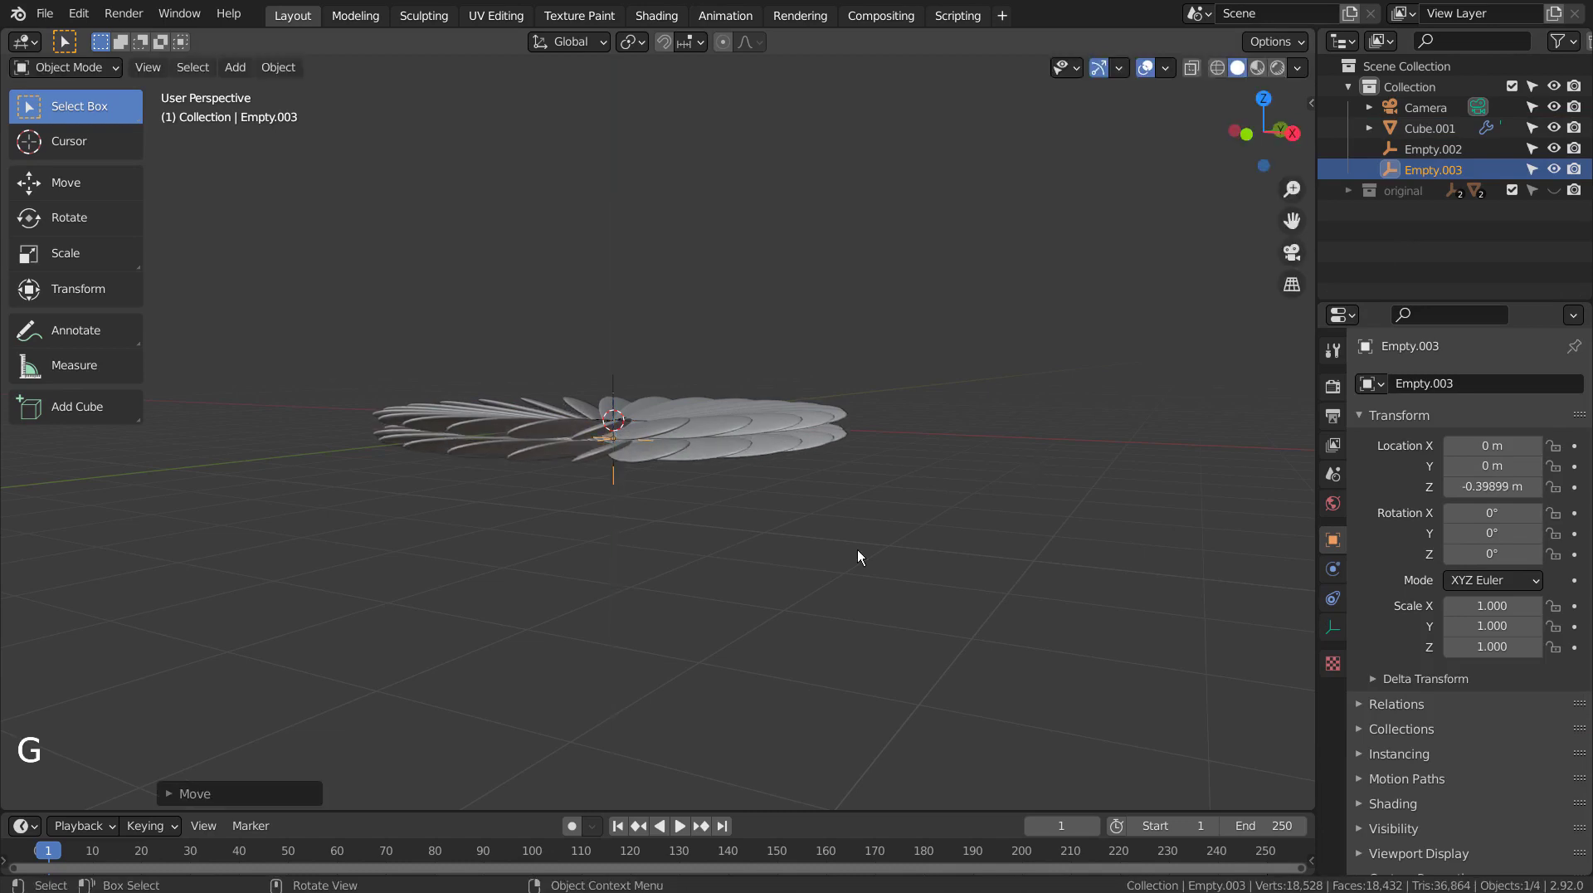
pyautogui.moveTo(860, 554); pyautogui.dragTo(979, 585, button='middle')
# - Try scaling Empty.003 to 1.3 in X and 1.5 in Y
pyautogui.keyDown('shift'); pyautogui.moveTo(1492, 606); pyautogui.dragTo(1535, 606); pyautogui.keyUp('shift')
pyautogui.click(1491, 605)
pyautogui.write('1.3')
pyautogui.press('Return')
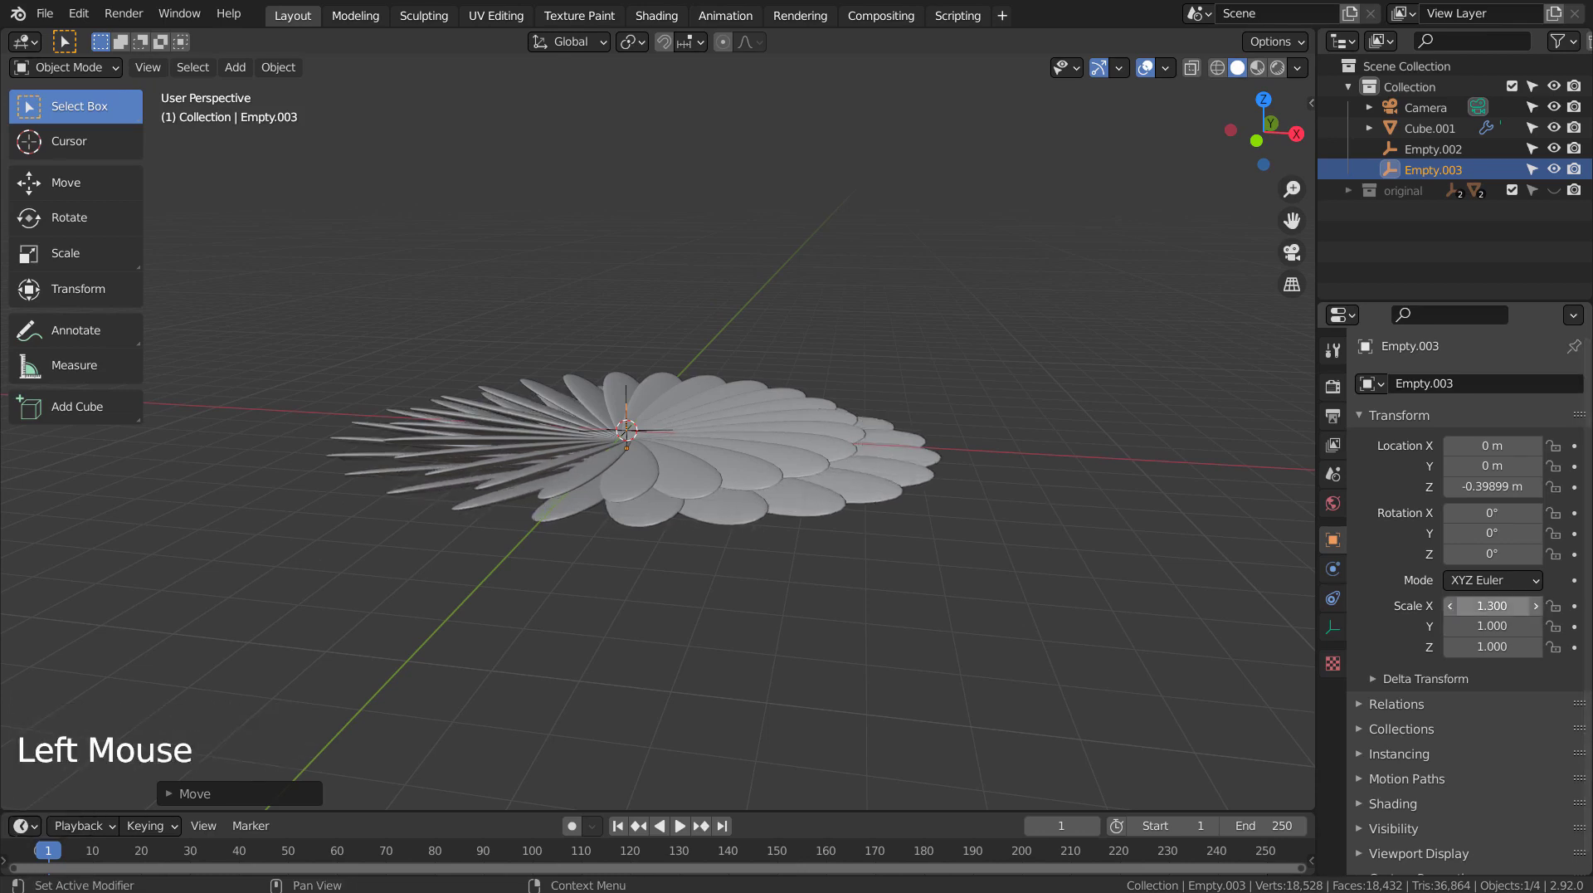
pyautogui.click(1491, 625)
pyautogui.write('1.5')
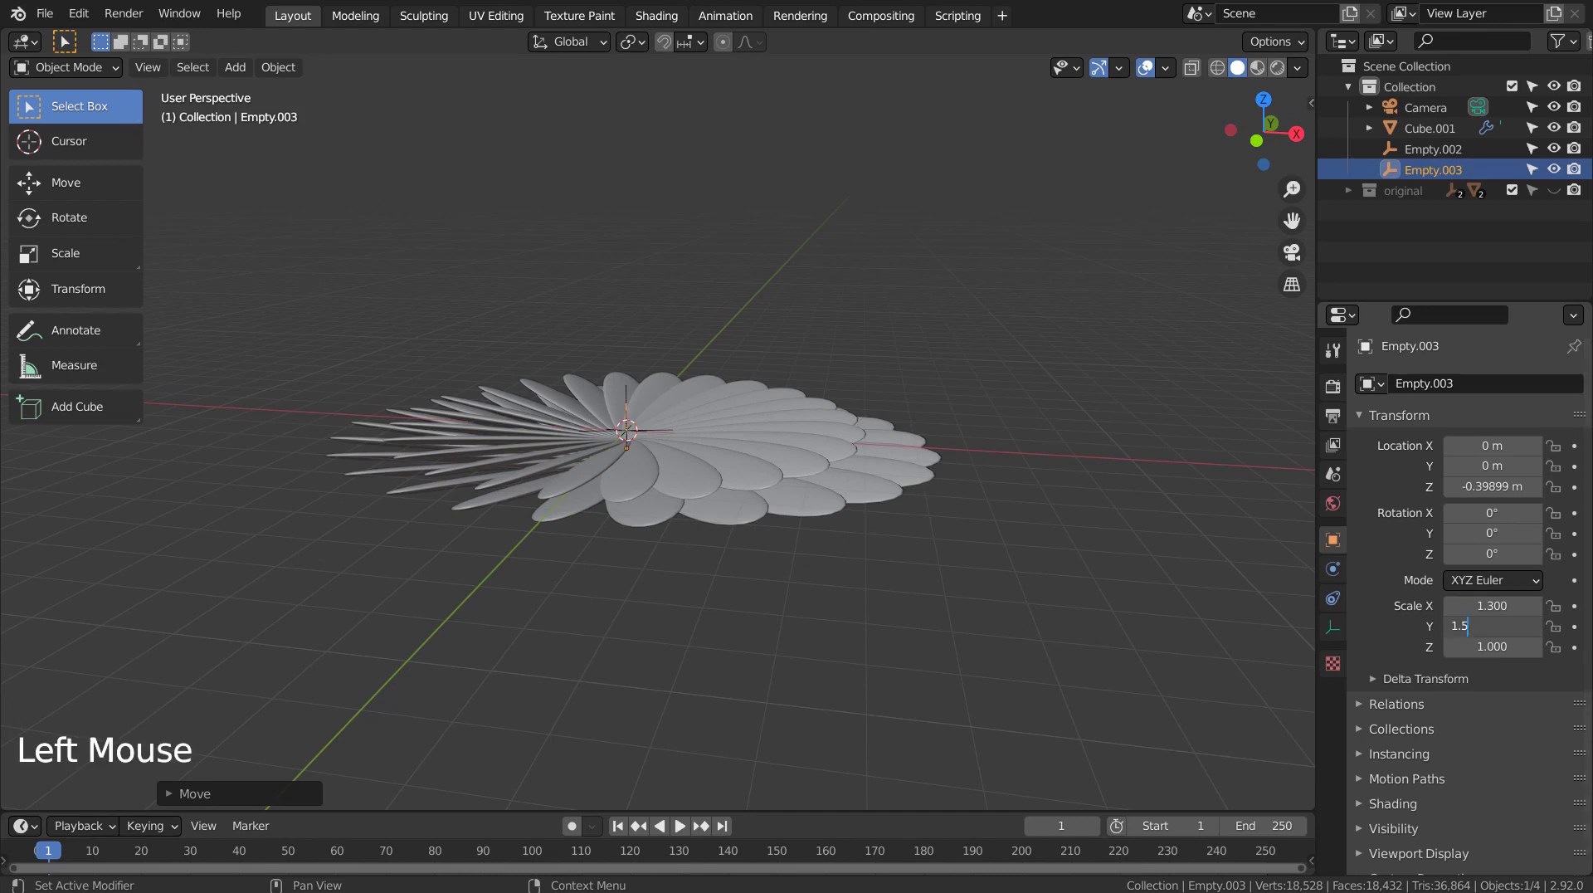
pyautogui.press('Return')
# - From top view, set Empty.003's X and Y scale both to 1.25 for a round layer
pyautogui.press('KP_7')
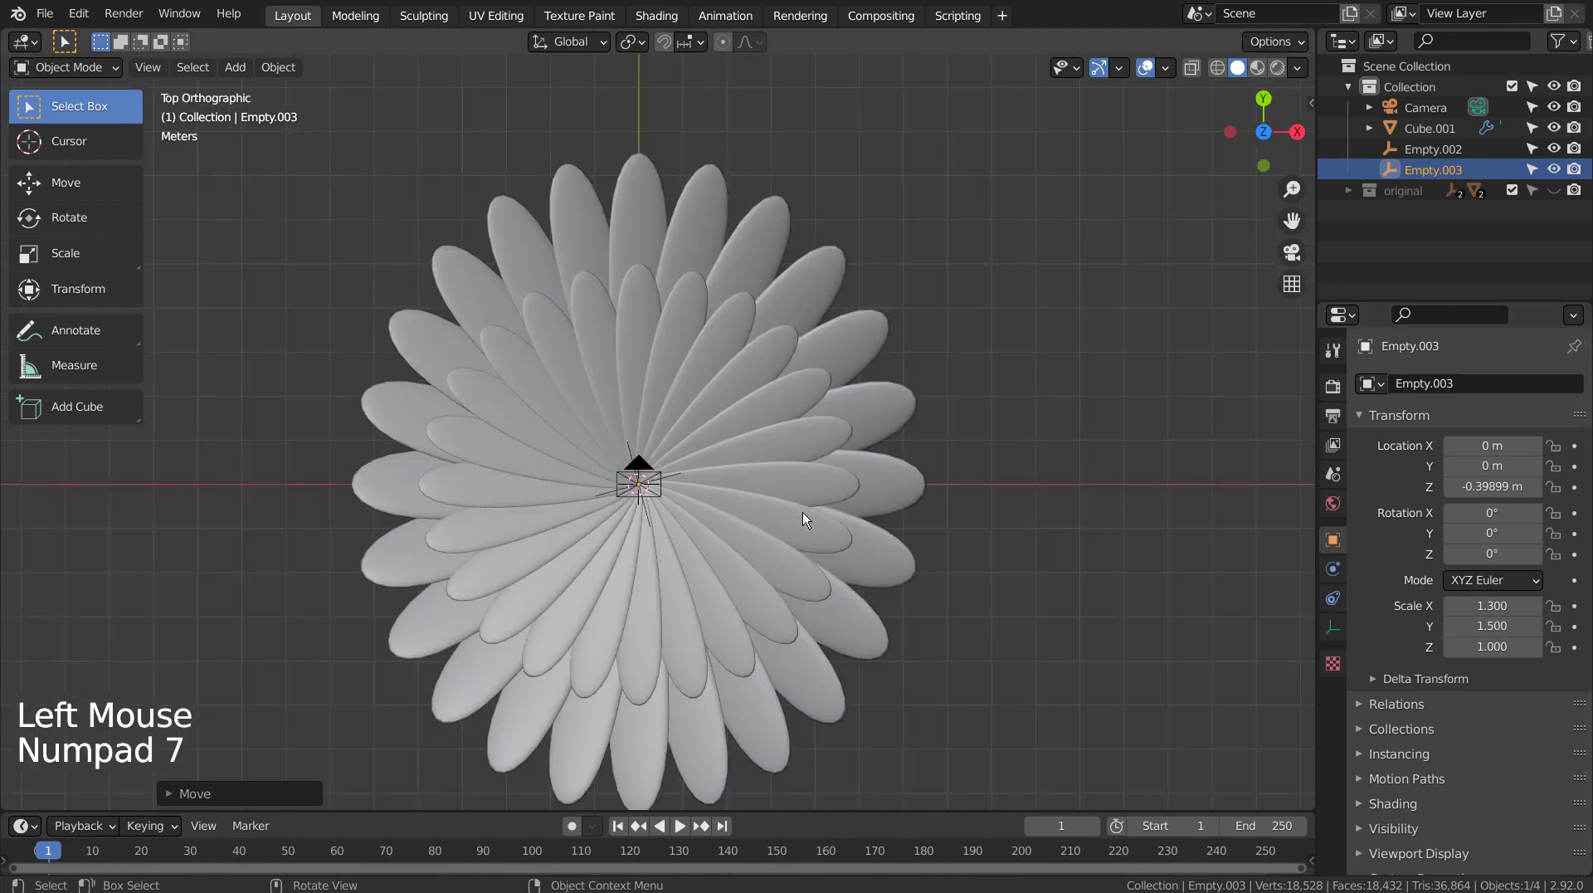
pyautogui.click(1485, 606)
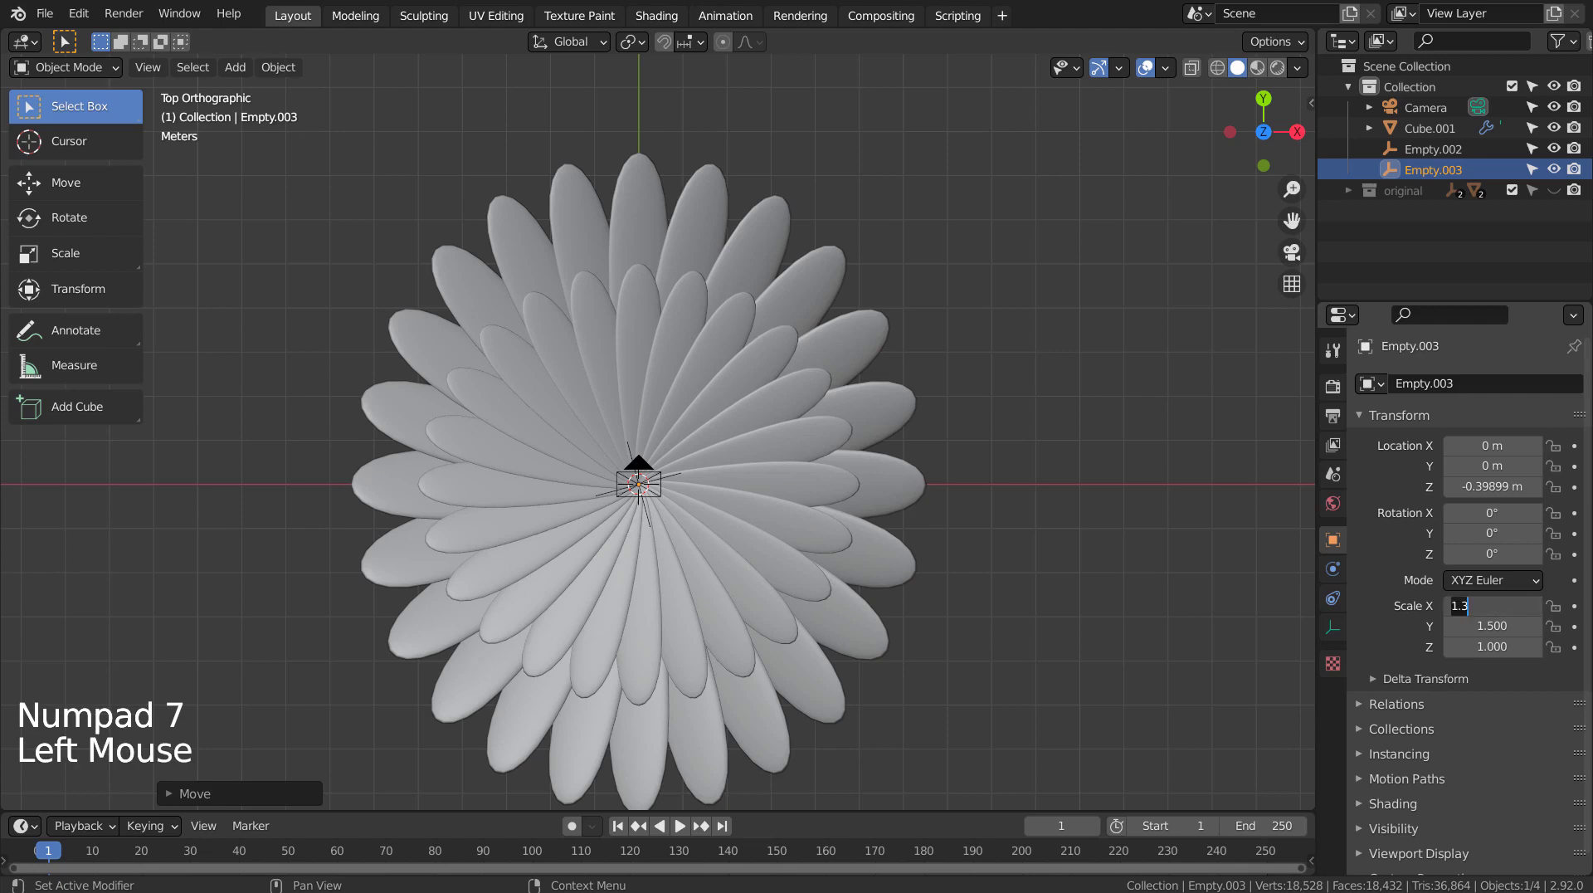
pyautogui.write('1.25')
pyautogui.press('Return')
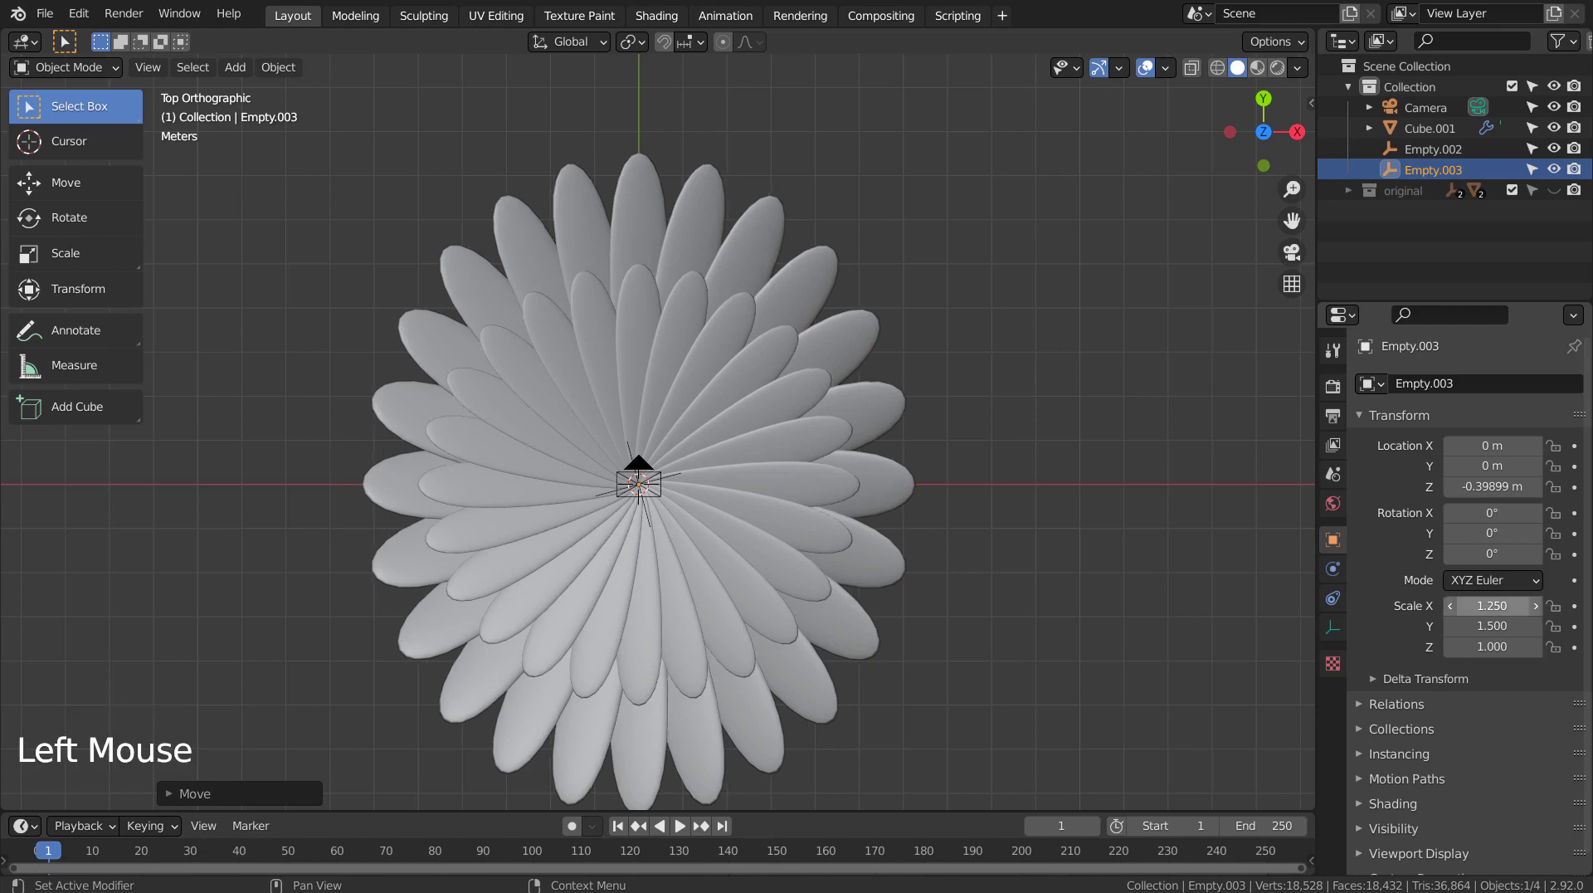
pyautogui.press('Tab')
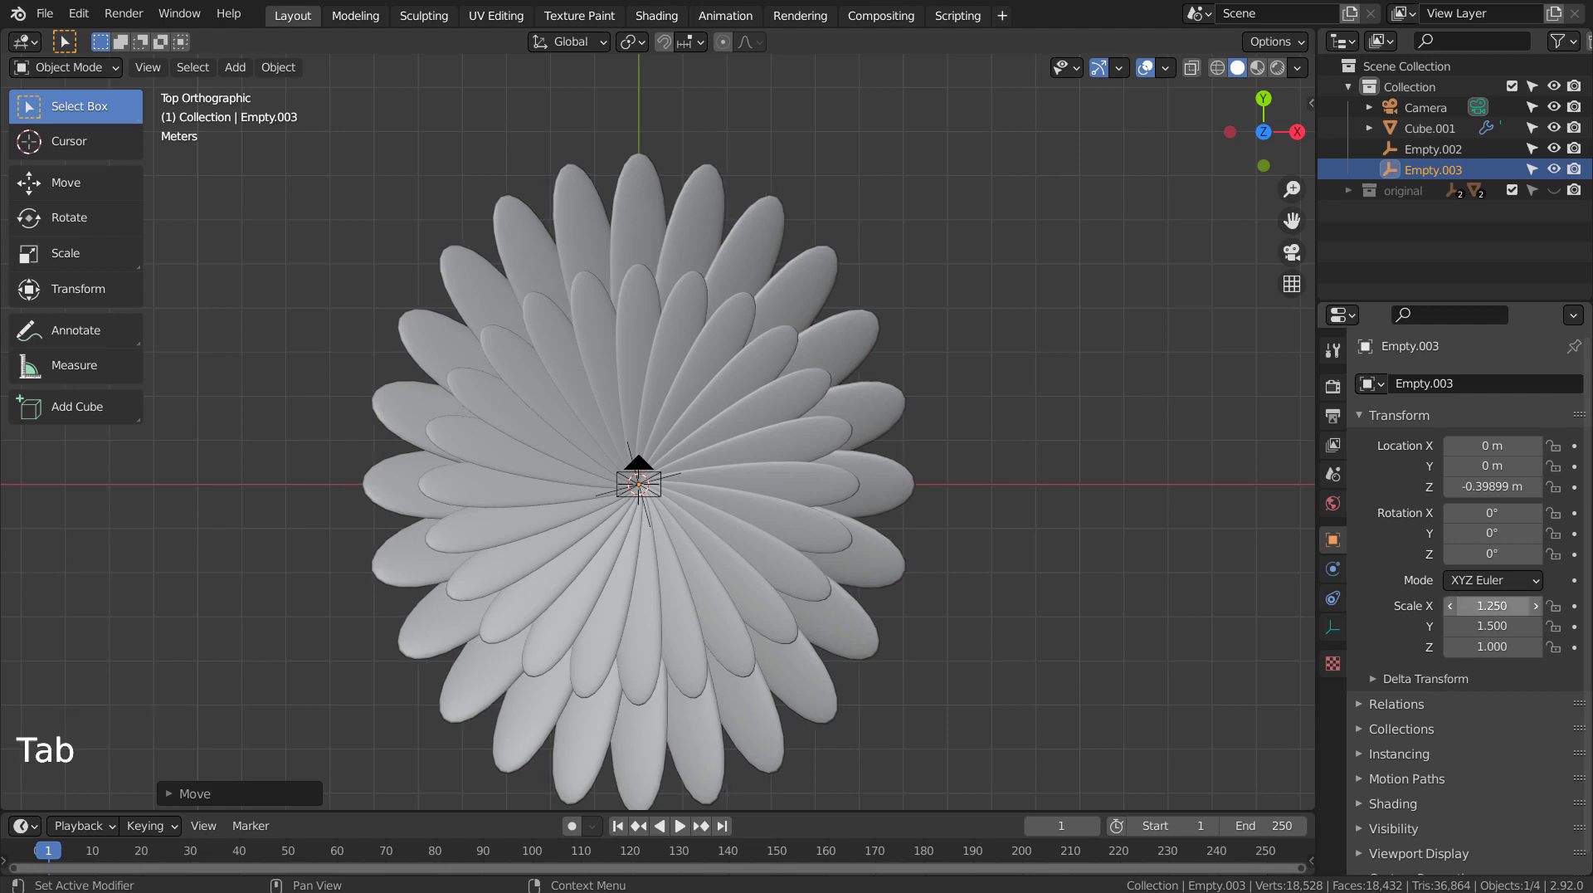
pyautogui.click(1491, 626)
pyautogui.write('1.25')
pyautogui.press('Return')
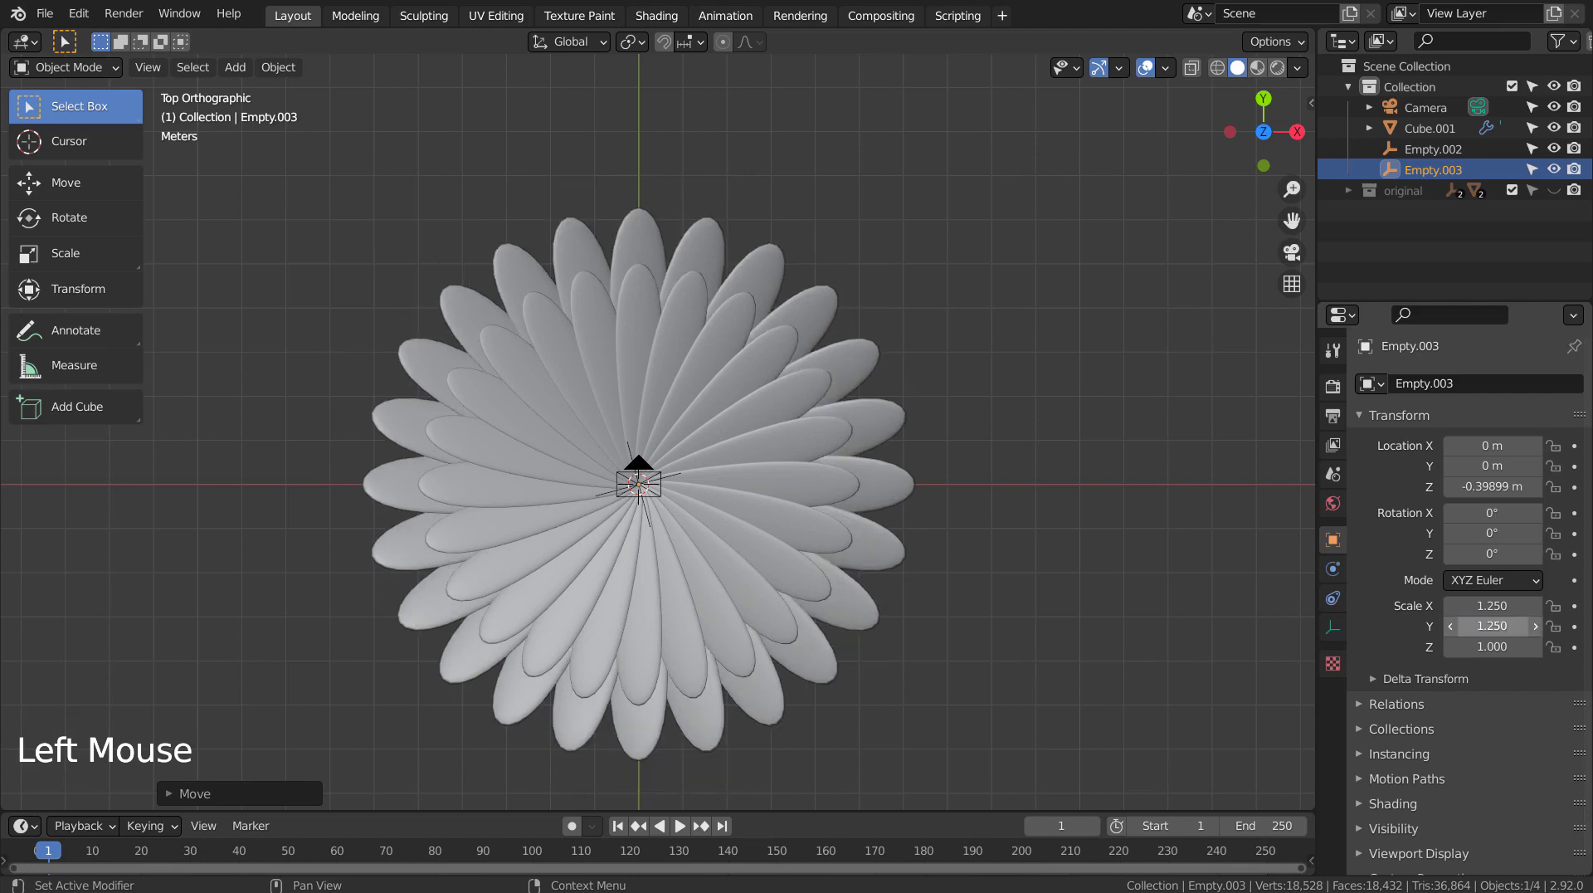
# - Undo an accidental rotation of the petal ring
pyautogui.click(858, 361)
pyautogui.press('r')
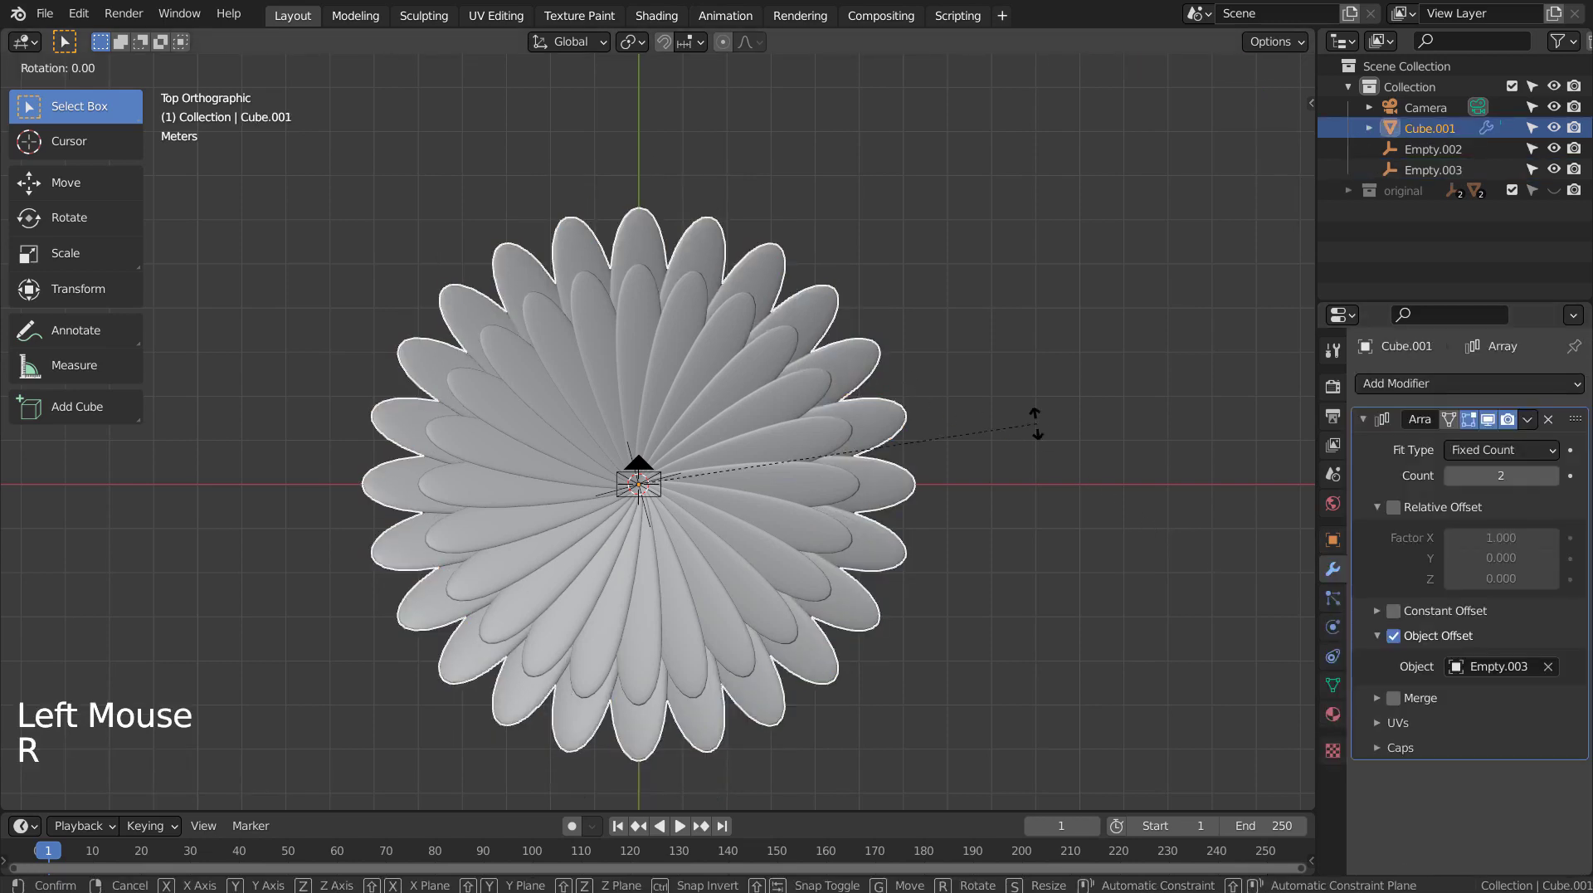
pyautogui.hotkey('ctrl', 'z')
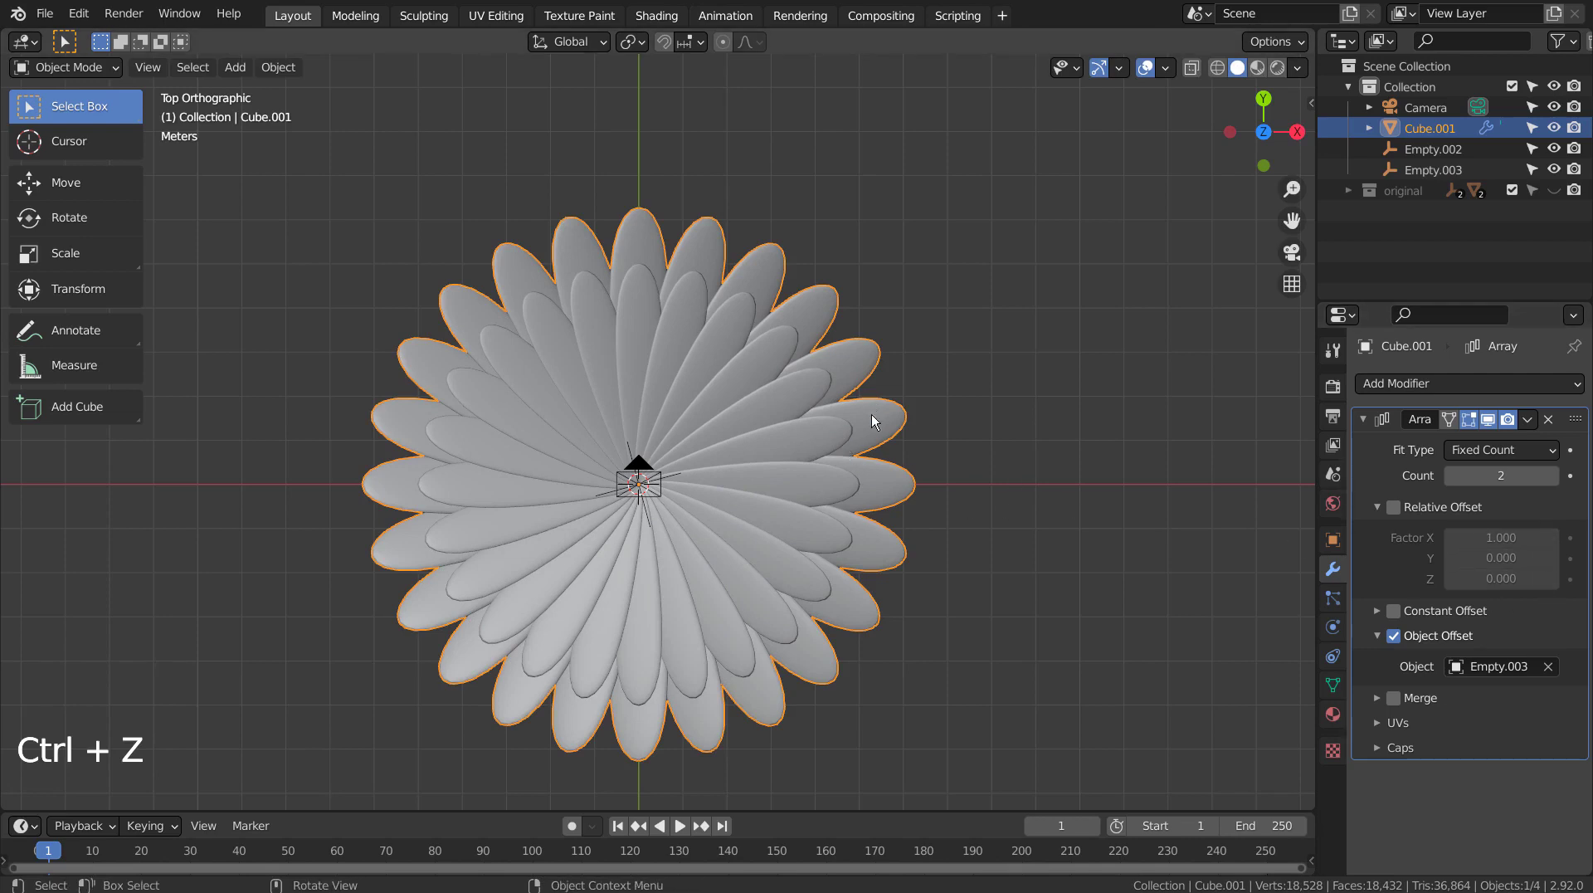
# - Rotate Empty.003 6° around Z, then check the flower from top view
pyautogui.click(1422, 170)
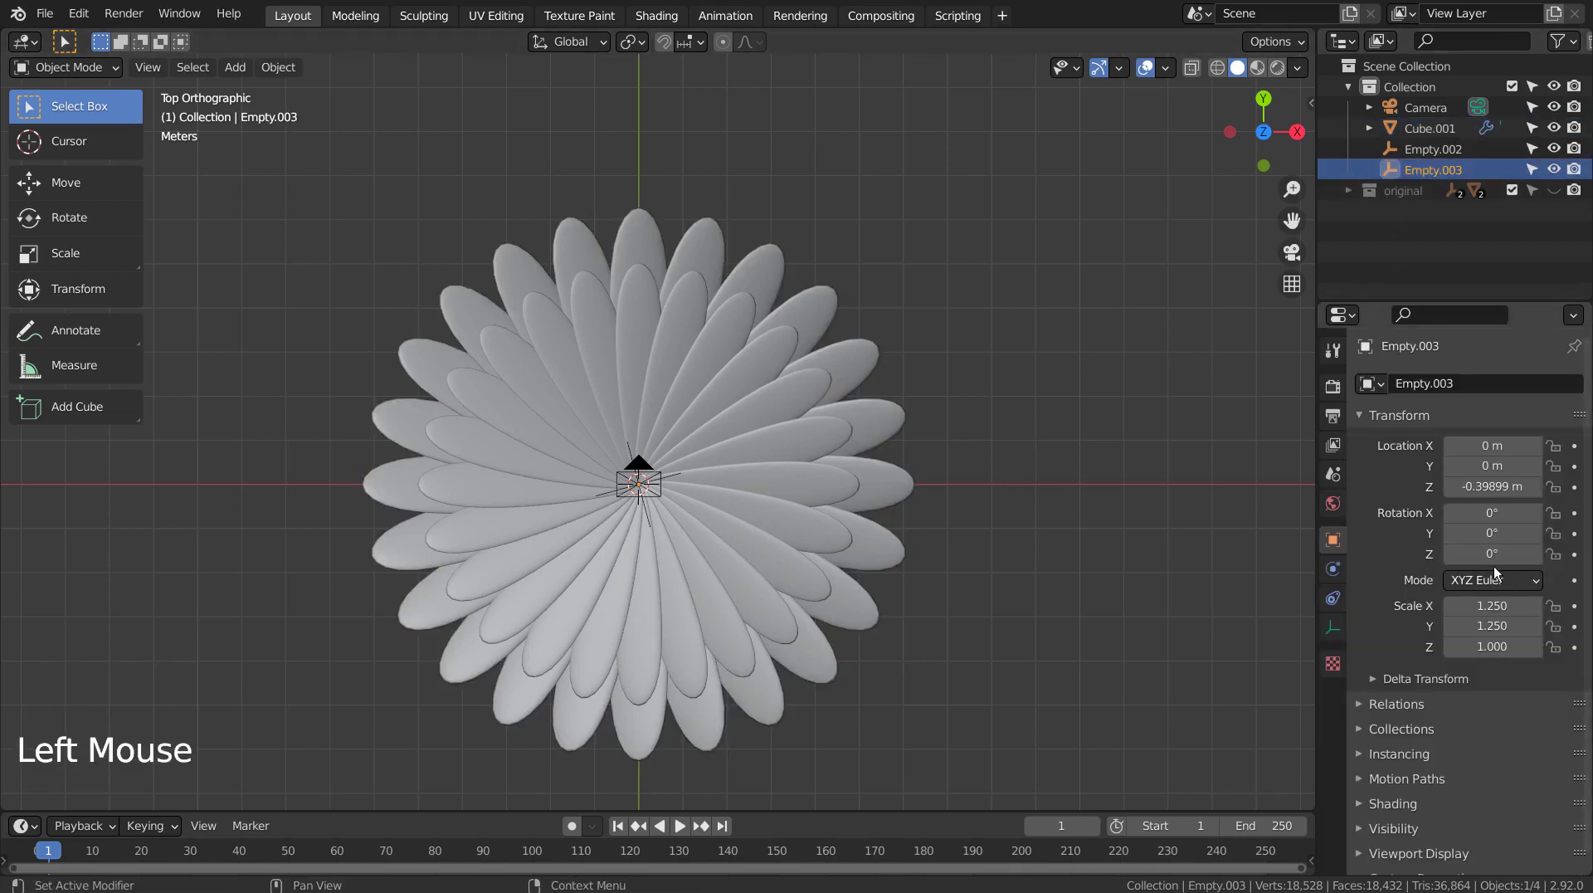
pyautogui.moveTo(1493, 560)
pyautogui.mouseDown()
pyautogui.moveTo(1522, 559)
pyautogui.moveTo(1487, 553)
pyautogui.mouseUp()
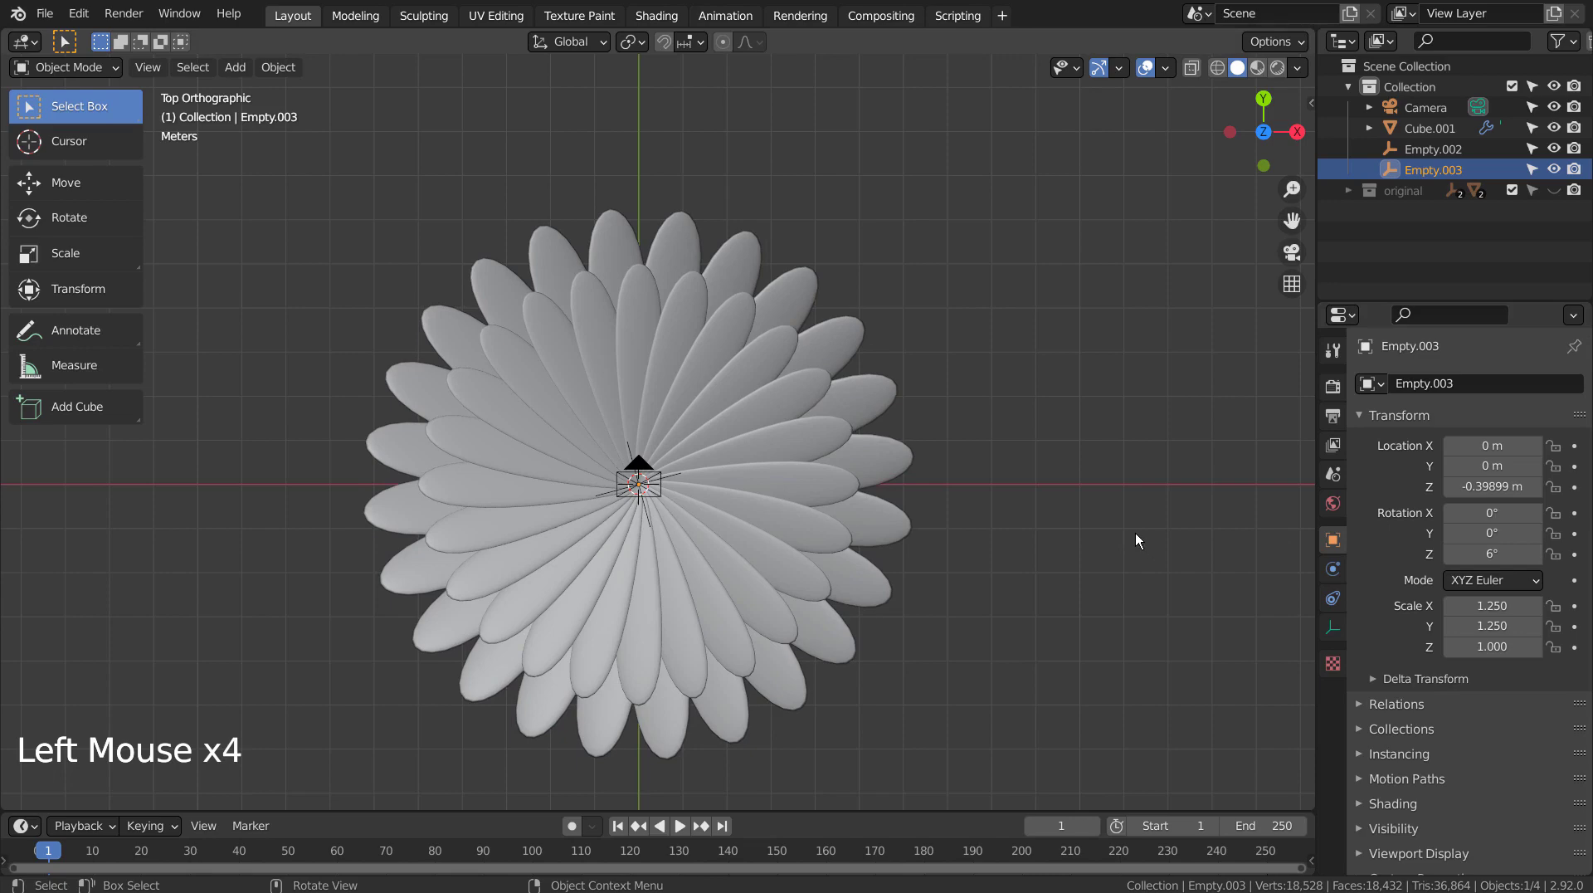
pyautogui.middleClick(1093, 586)
pyautogui.moveTo(1094, 585); pyautogui.dragTo(1059, 530, button='middle')
pyautogui.middleClick(1057, 544)
pyautogui.press('KP_1')
pyautogui.press('KP_7')
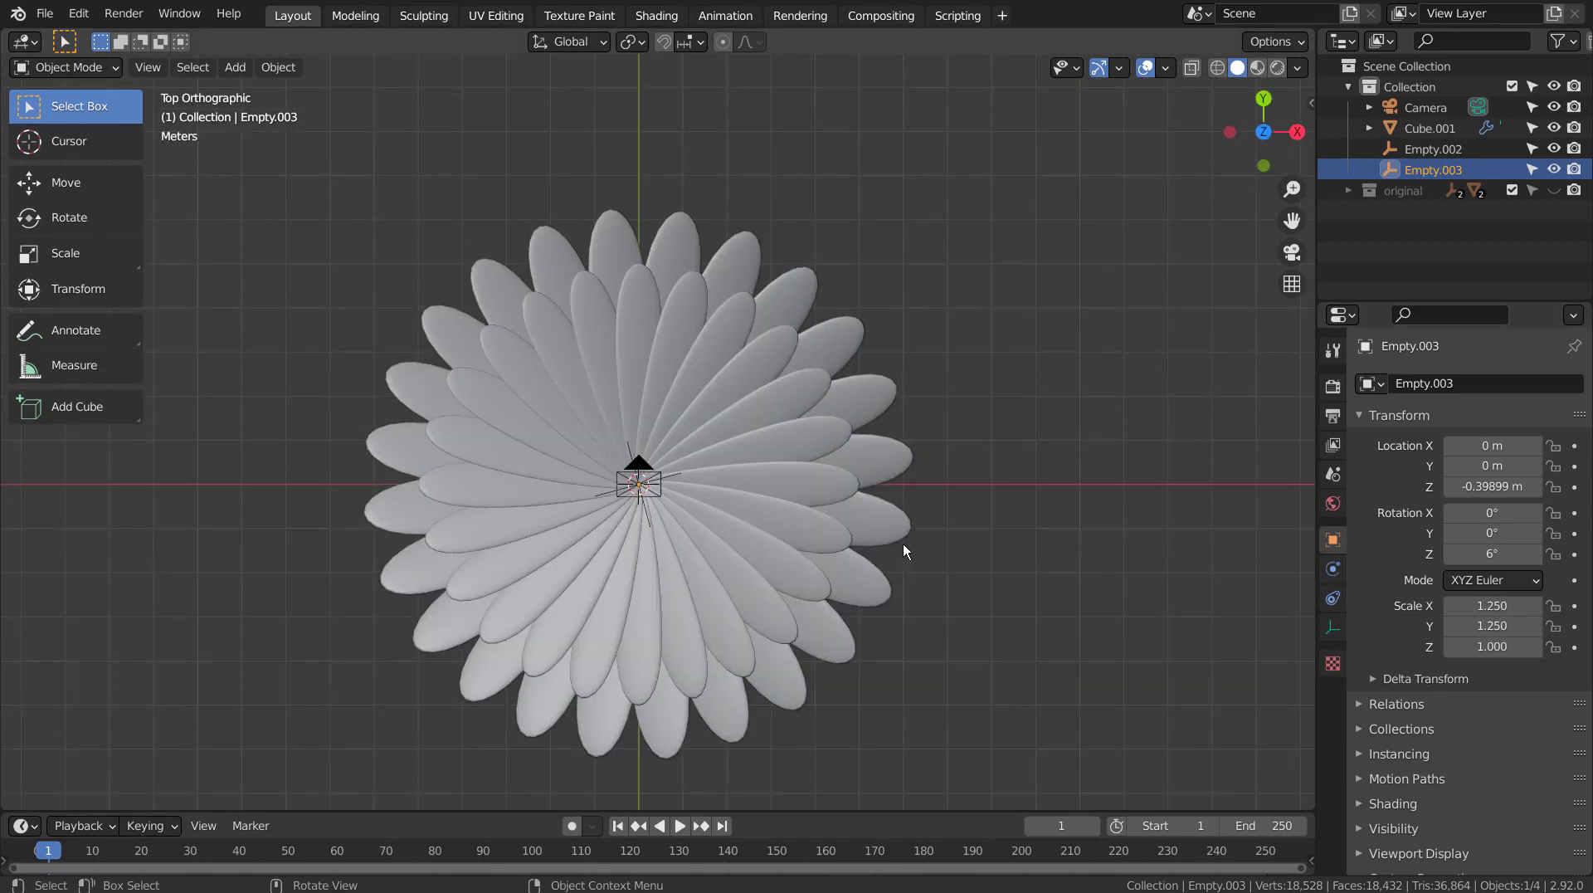
# - Raise the petal ring's array count to 4
pyautogui.click(830, 547)
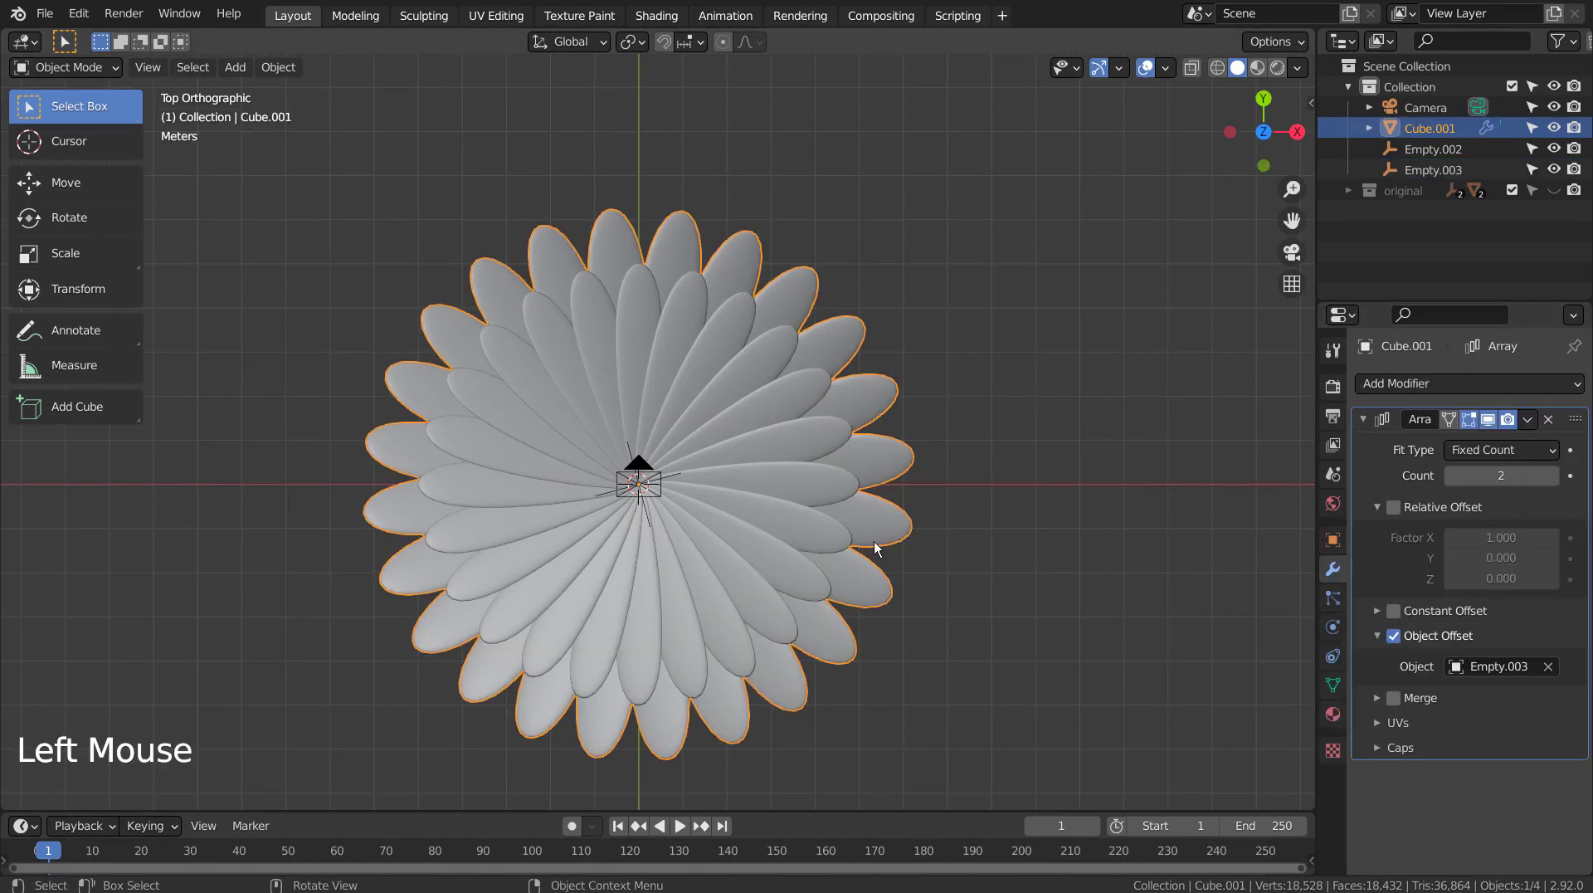
pyautogui.click(1552, 475)
pyautogui.click(1551, 476)
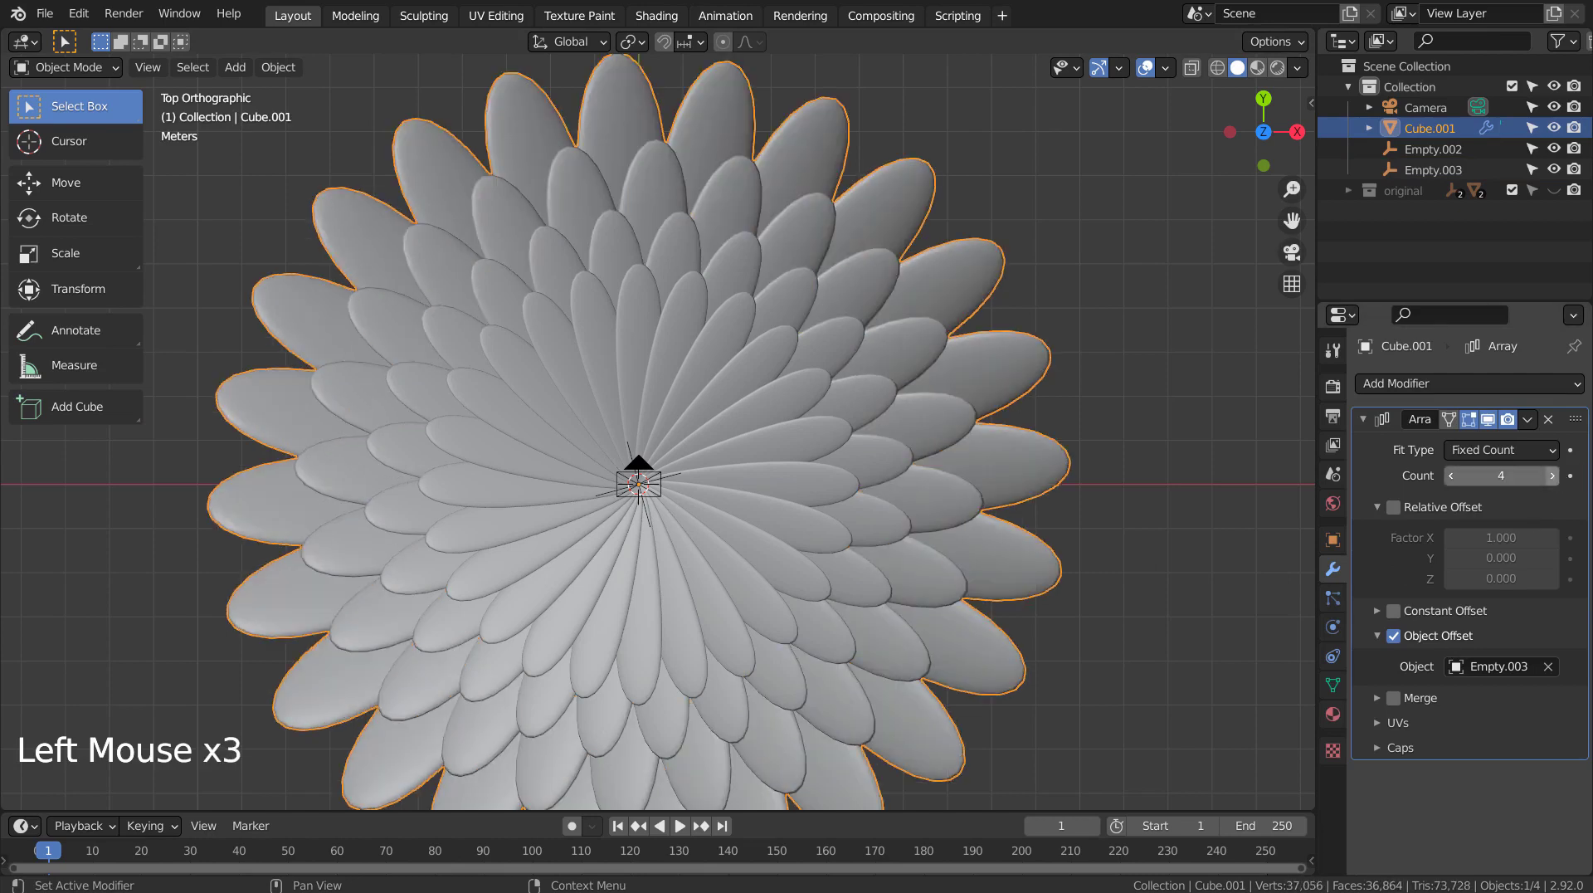
# - Adjust Empty.003's Z rotation to fine-tune the twist between petal layers
pyautogui.click(1433, 169)
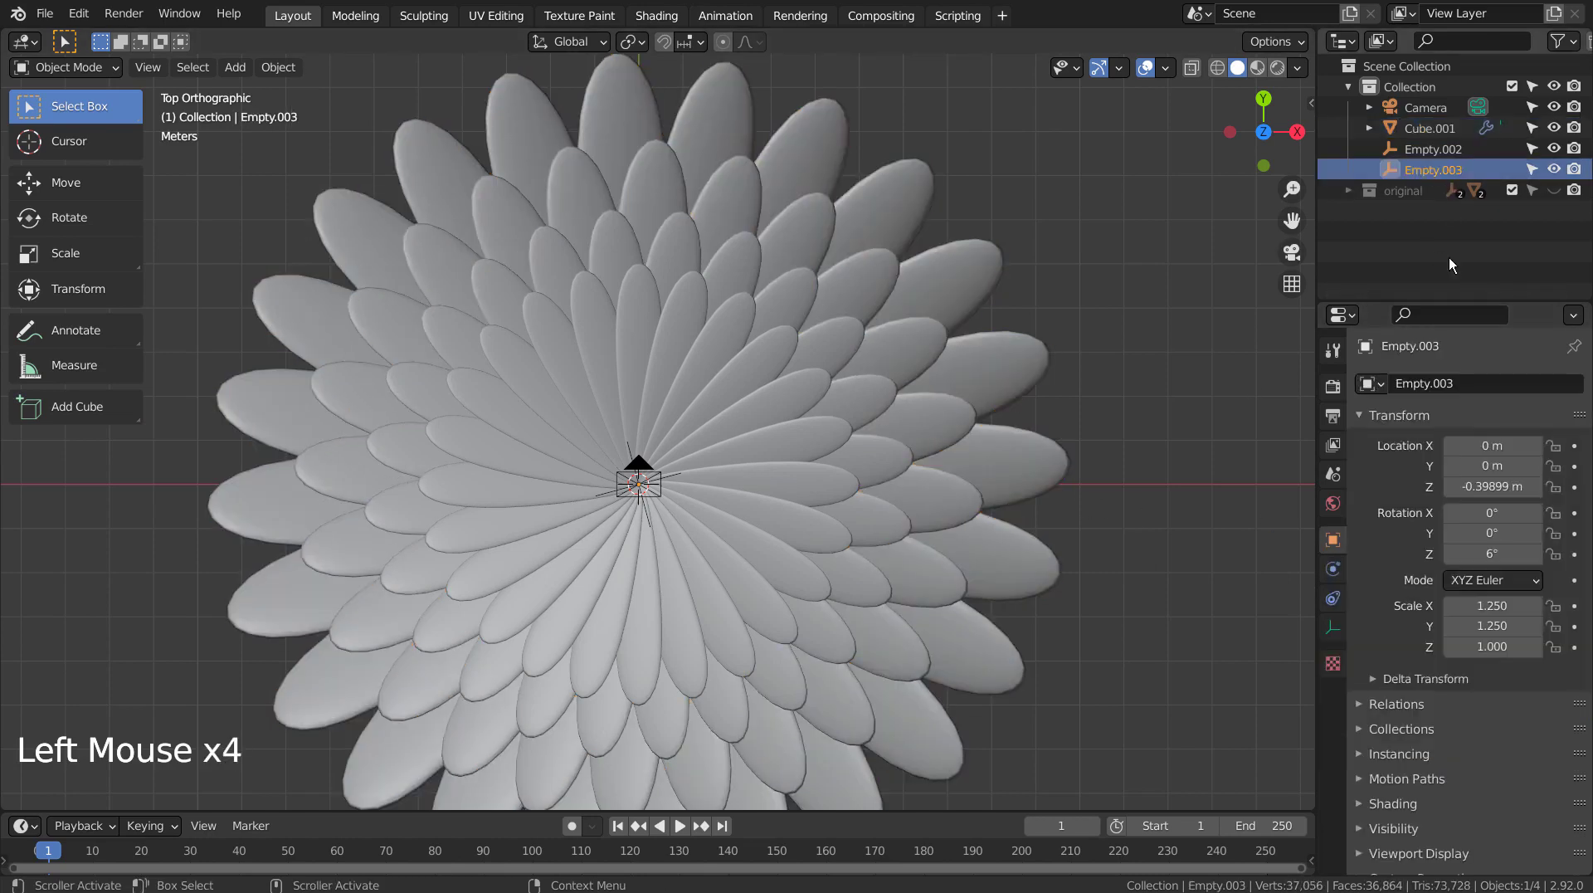
pyautogui.moveTo(1492, 553)
pyautogui.mouseDown()
pyautogui.moveTo(1561, 554)
pyautogui.moveTo(1523, 553)
pyautogui.mouseUp()
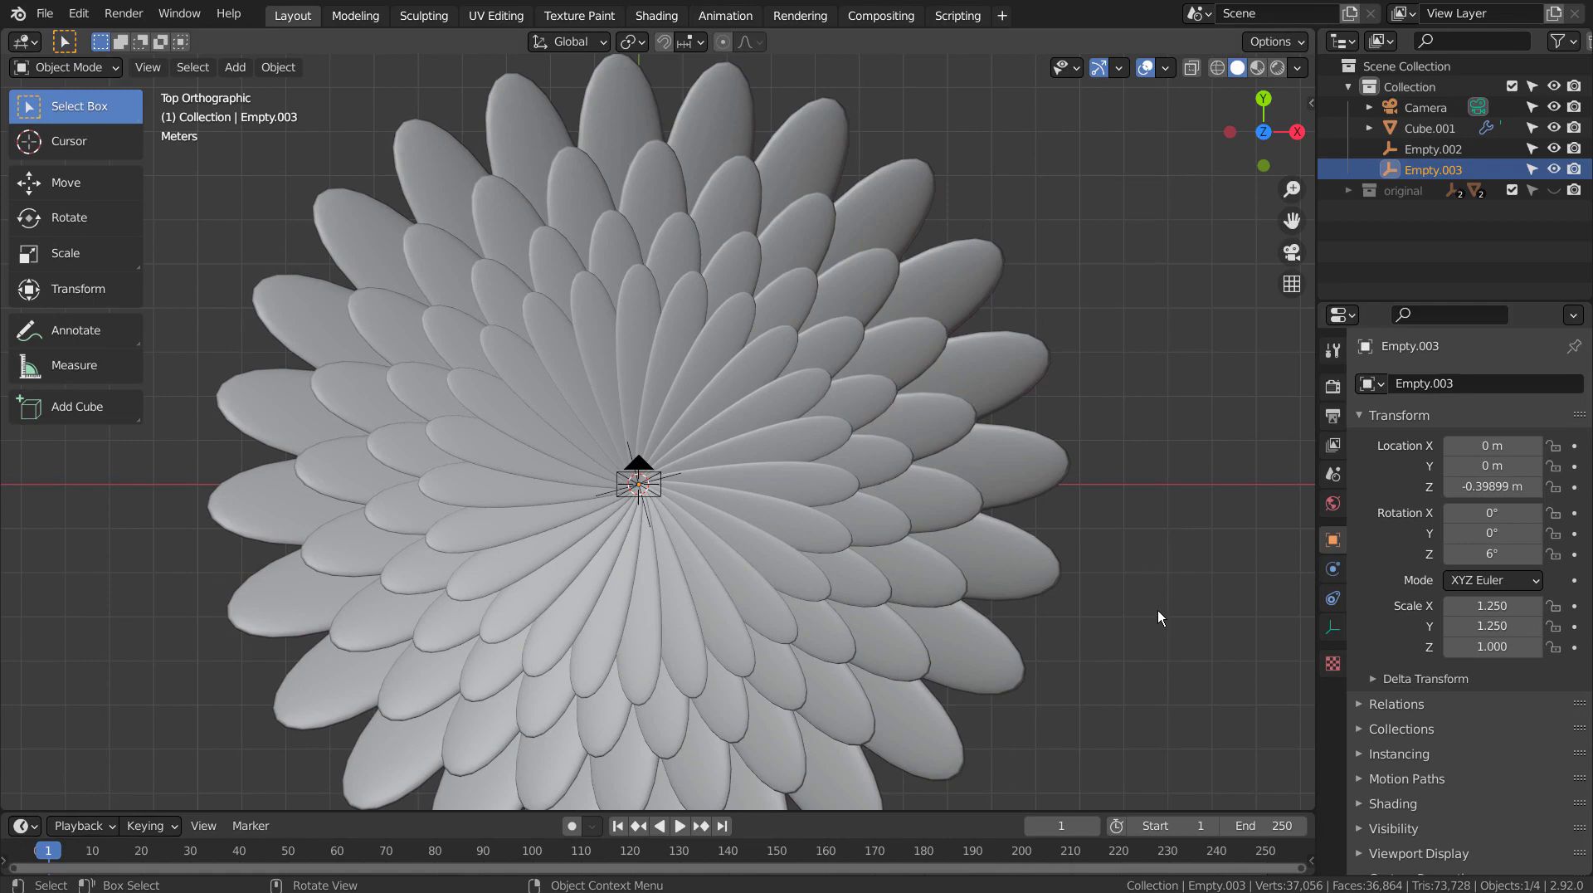
pyautogui.moveTo(1158, 620); pyautogui.dragTo(1134, 524, button='middle')
# - Add a UV sphere, shade it smooth, and scale it down
pyautogui.hotkey('shift', 'a')
pyautogui.moveTo(1145, 315)
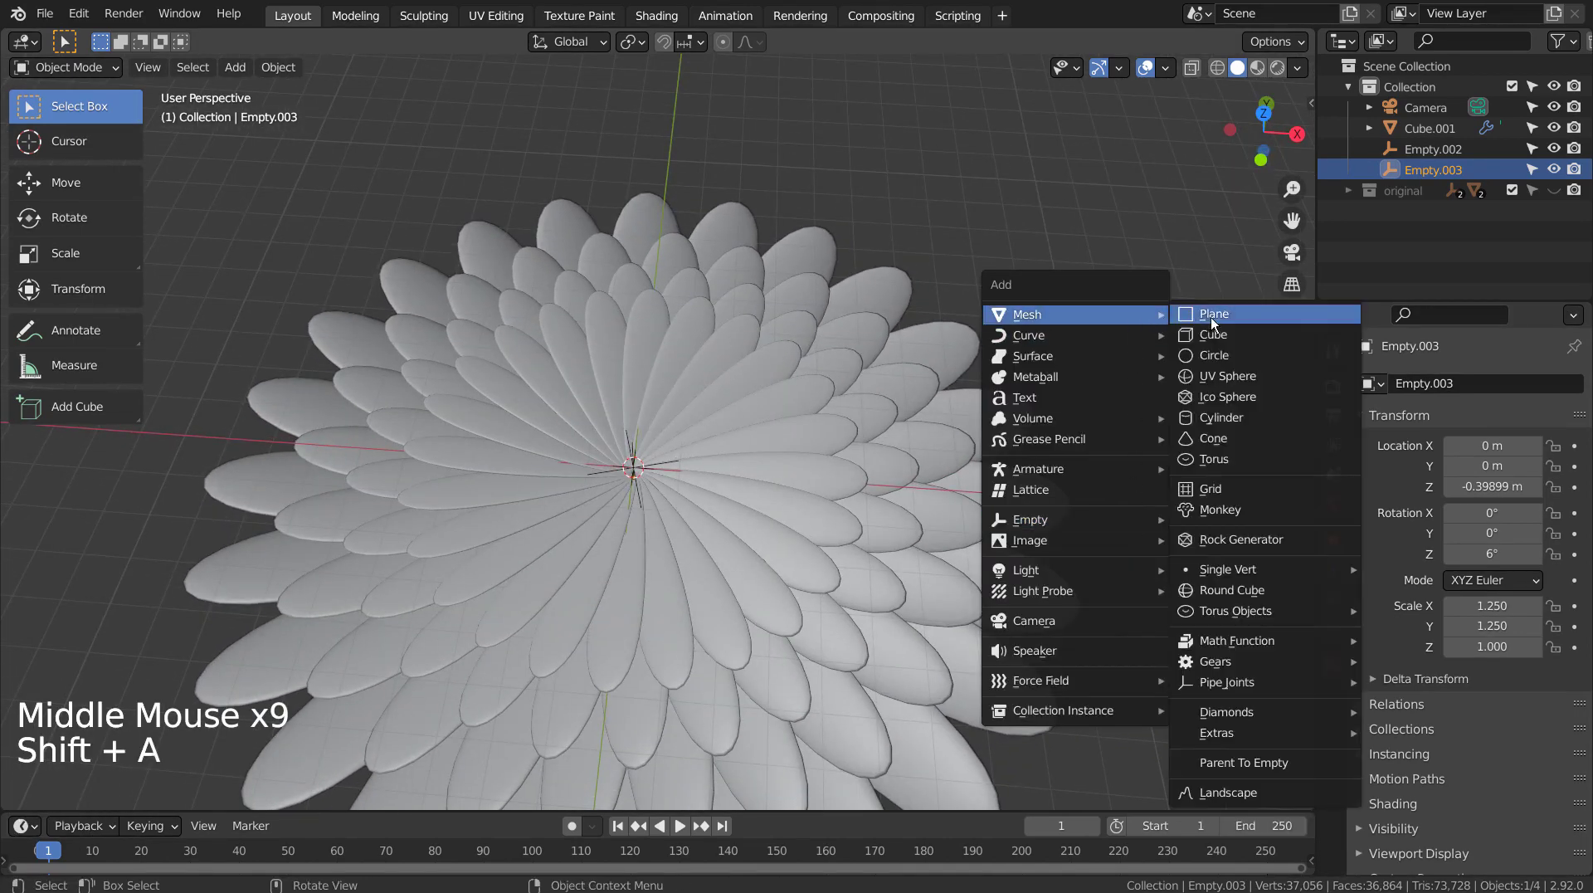
pyautogui.click(1226, 376)
pyautogui.rightClick(628, 460)
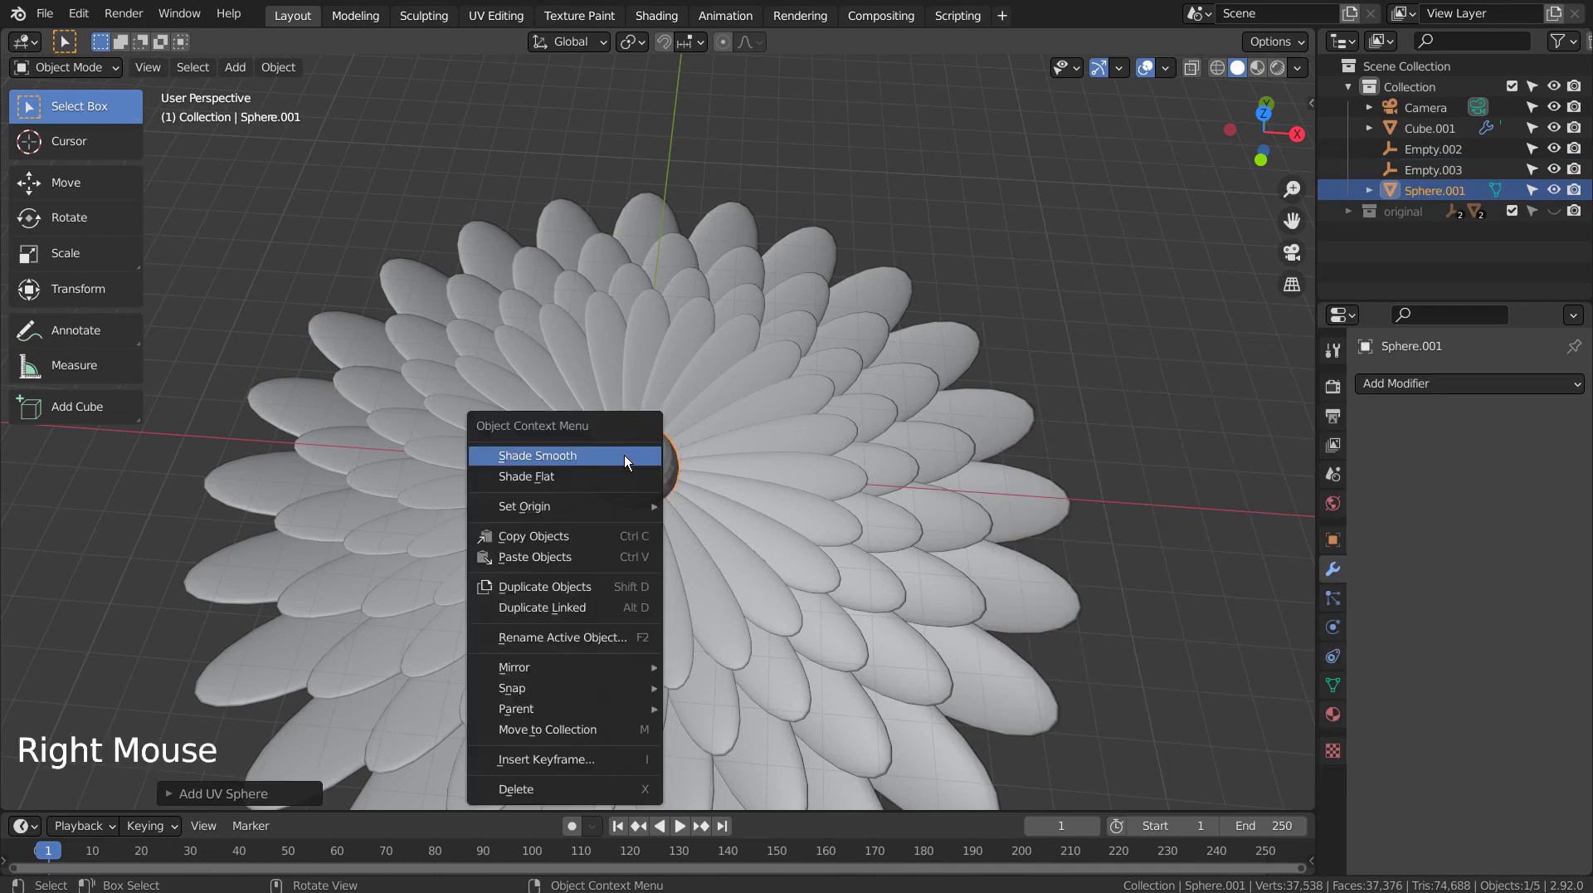
pyautogui.click(628, 458)
pyautogui.press('s')
pyautogui.click(916, 596)
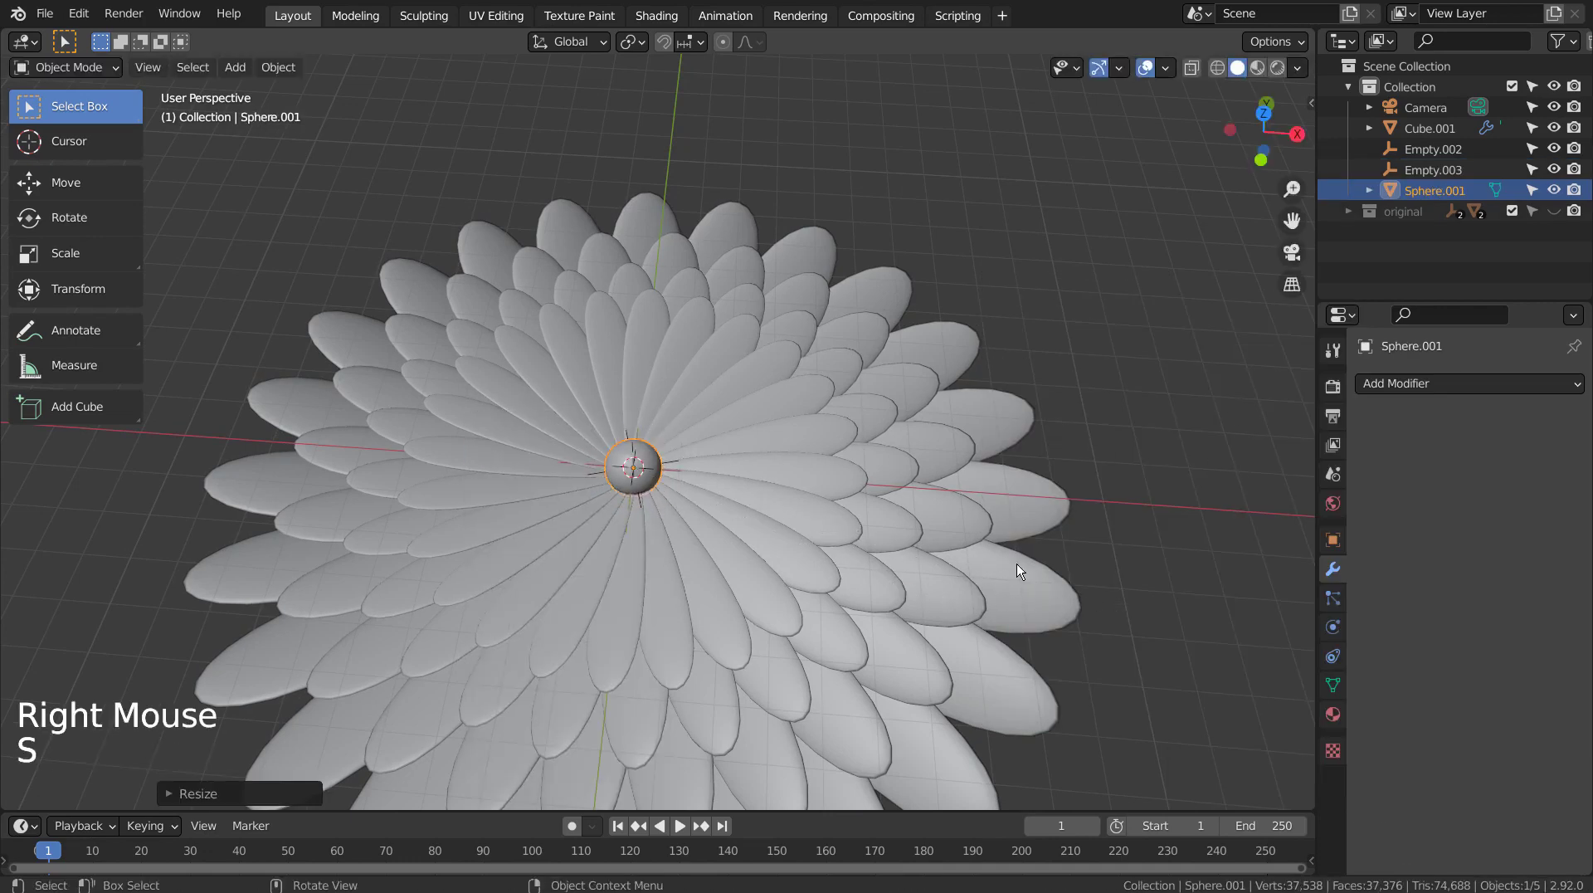
# - Recentre the flower and its new centre sphere in top view
pyautogui.press('KP_1')
pyautogui.press('KP_7')
pyautogui.scroll(3, 1017, 570)
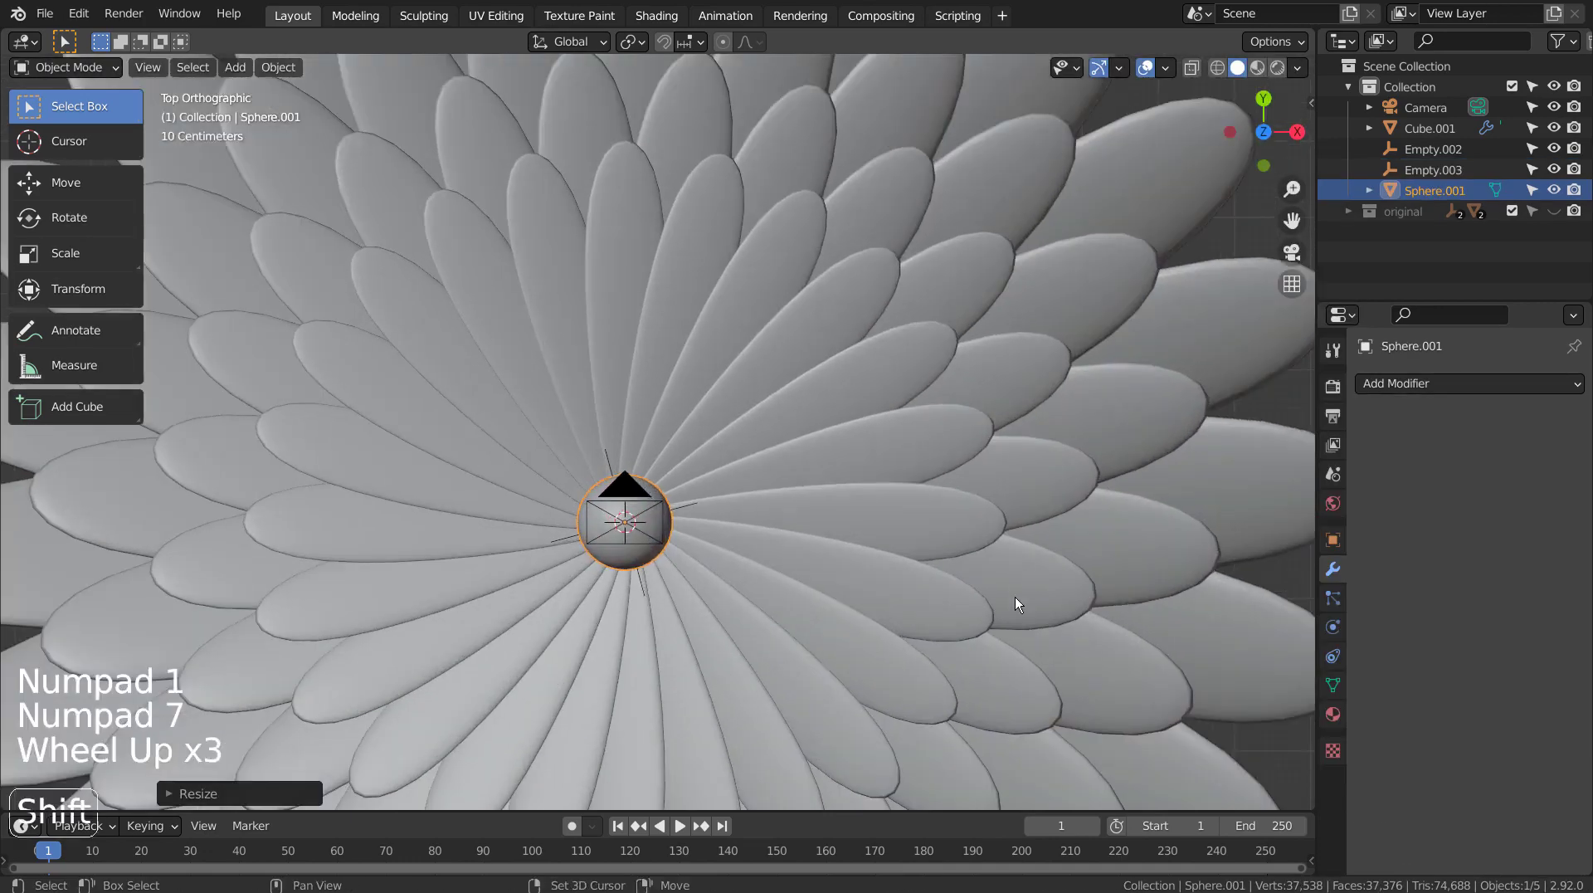
pyautogui.keyDown('shift'); pyautogui.moveTo(1014, 596); pyautogui.dragTo(1019, 448, button='middle'); pyautogui.keyUp('shift')
pyautogui.click(1047, 537)
pyautogui.scroll(-4, 1047, 538)
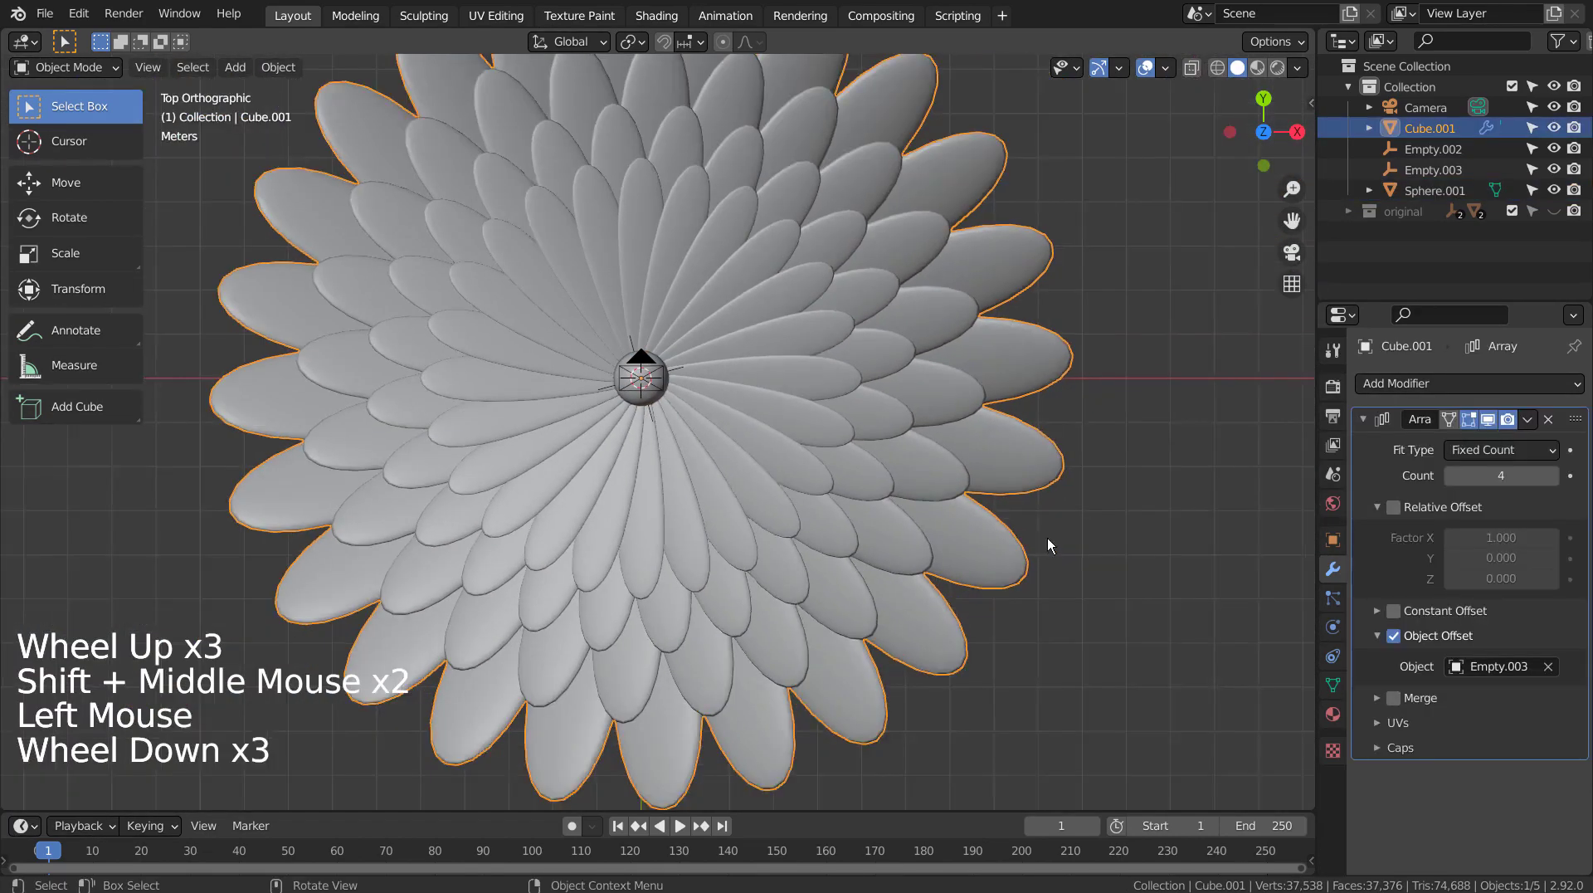
pyautogui.click(1047, 537)
pyautogui.moveTo(1092, 559)
pyautogui.keyDown('shift'); pyautogui.mouseDown(button='middle')
pyautogui.moveTo(1122, 506)
pyautogui.moveTo(1112, 575)
pyautogui.mouseUp(button='middle'); pyautogui.keyUp('shift')
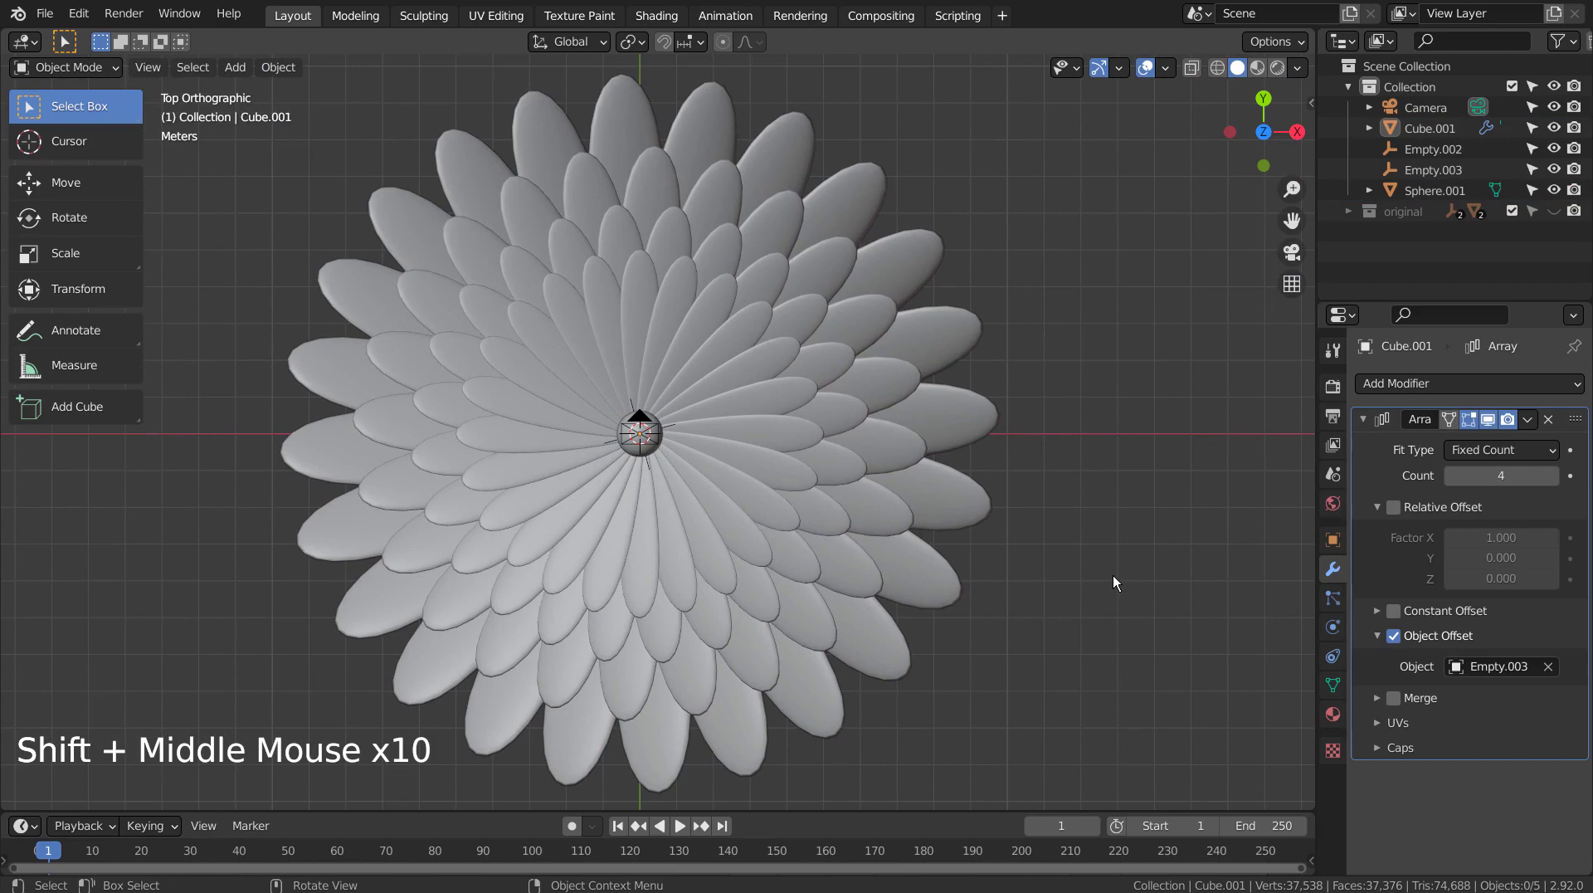
# - In camera view, raise the petal array count from 4 to 6
pyautogui.press('KP_0')
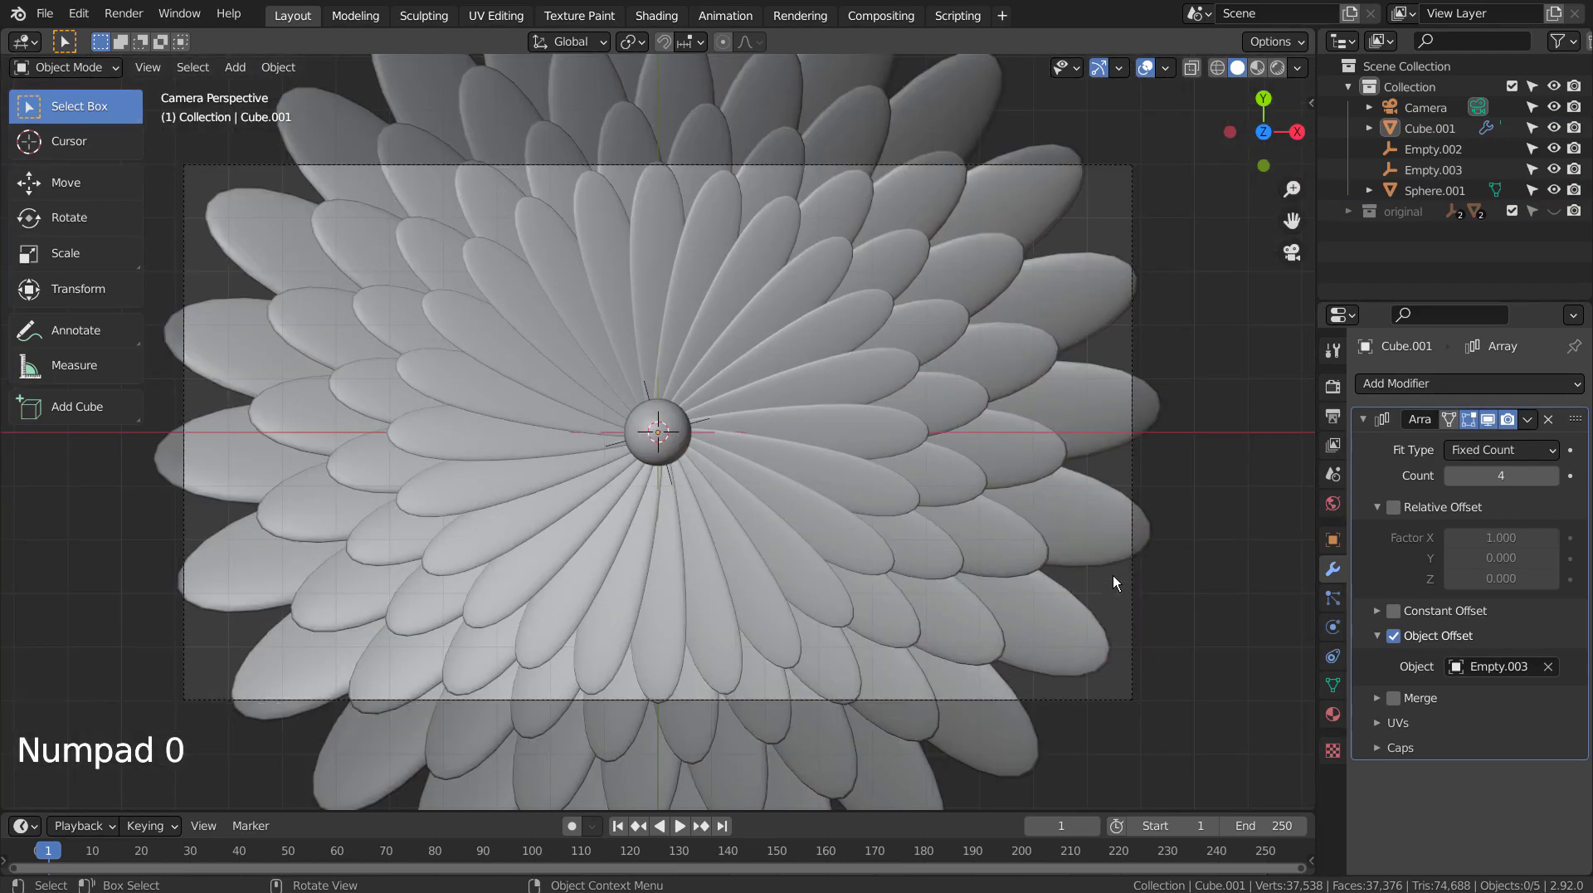
pyautogui.click(1079, 472)
pyautogui.click(1550, 476)
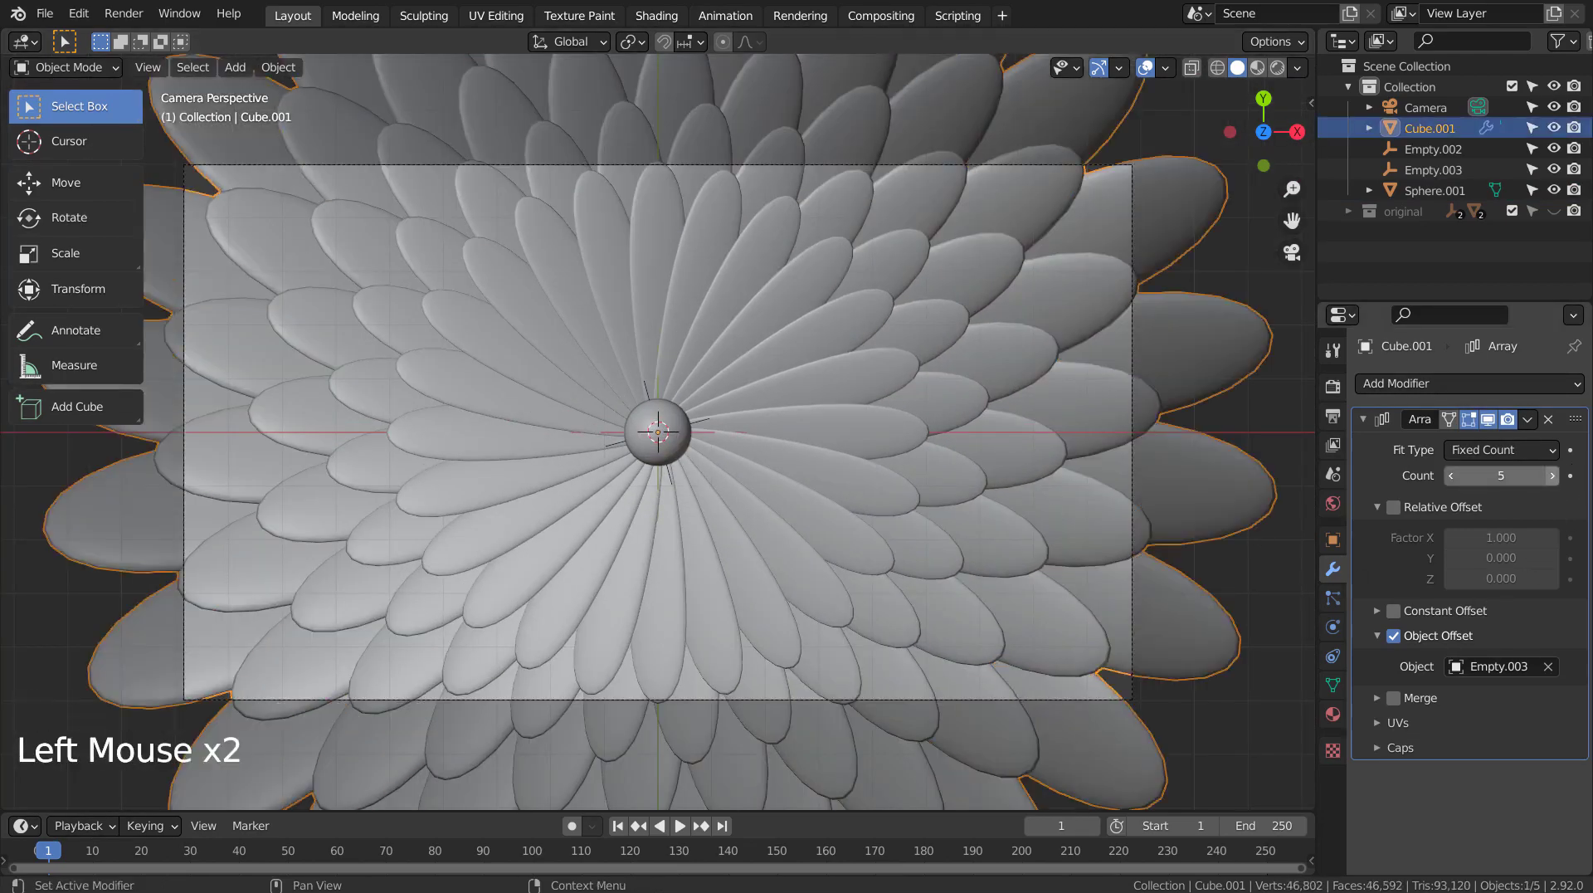
pyautogui.click(1550, 475)
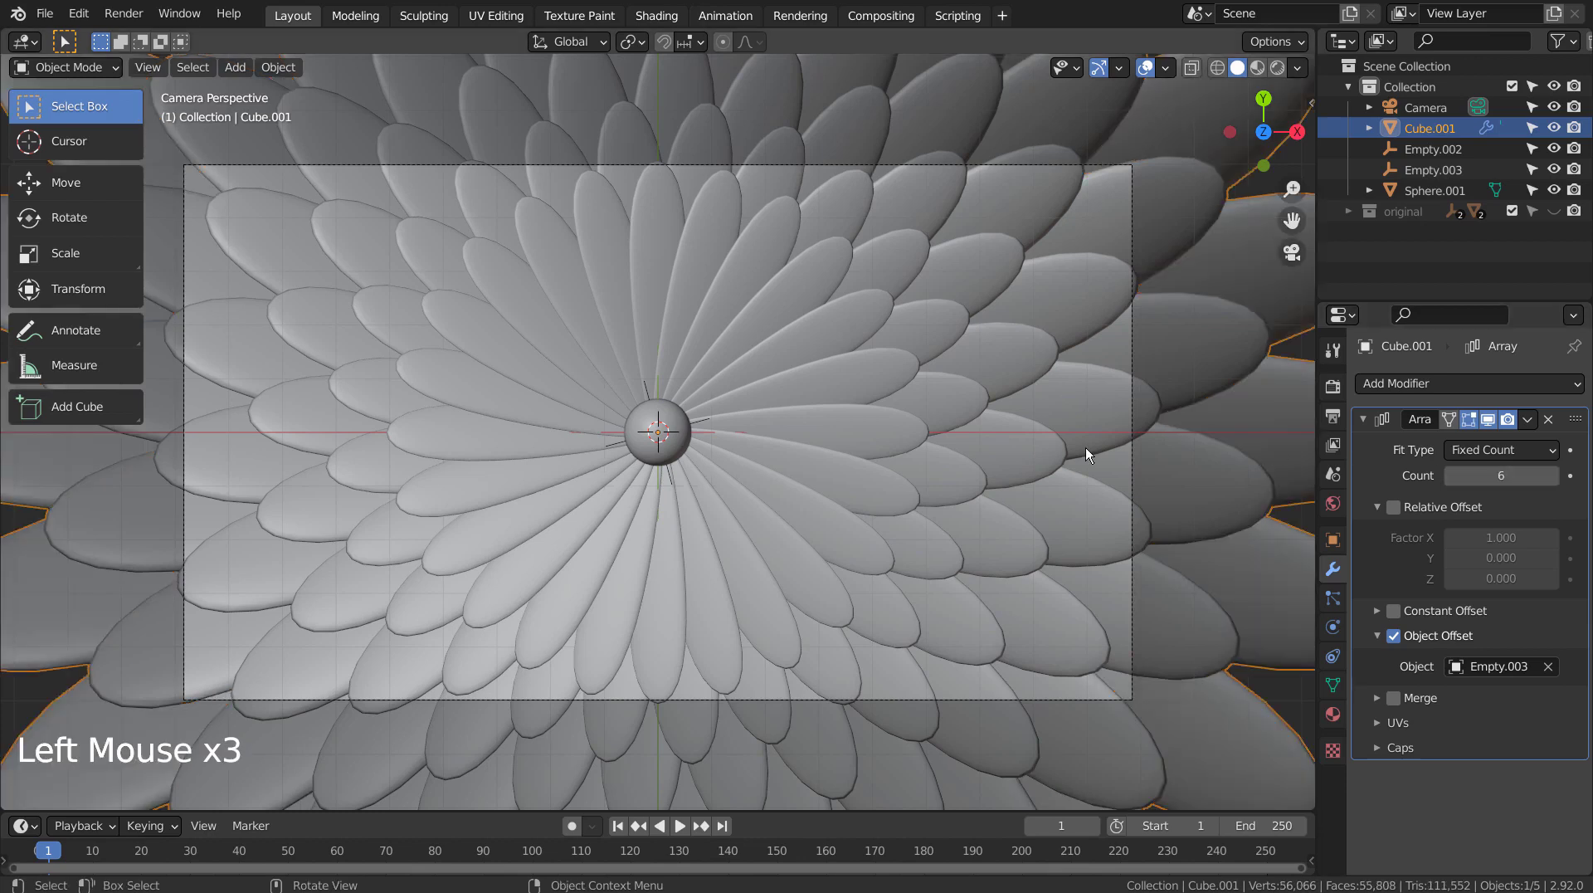
pyautogui.click(1102, 495)
# - Move the petal array, empties and sphere into a new collection named 'new'
pyautogui.keyDown('shift'); pyautogui.click(1420, 191); pyautogui.keyUp('shift')
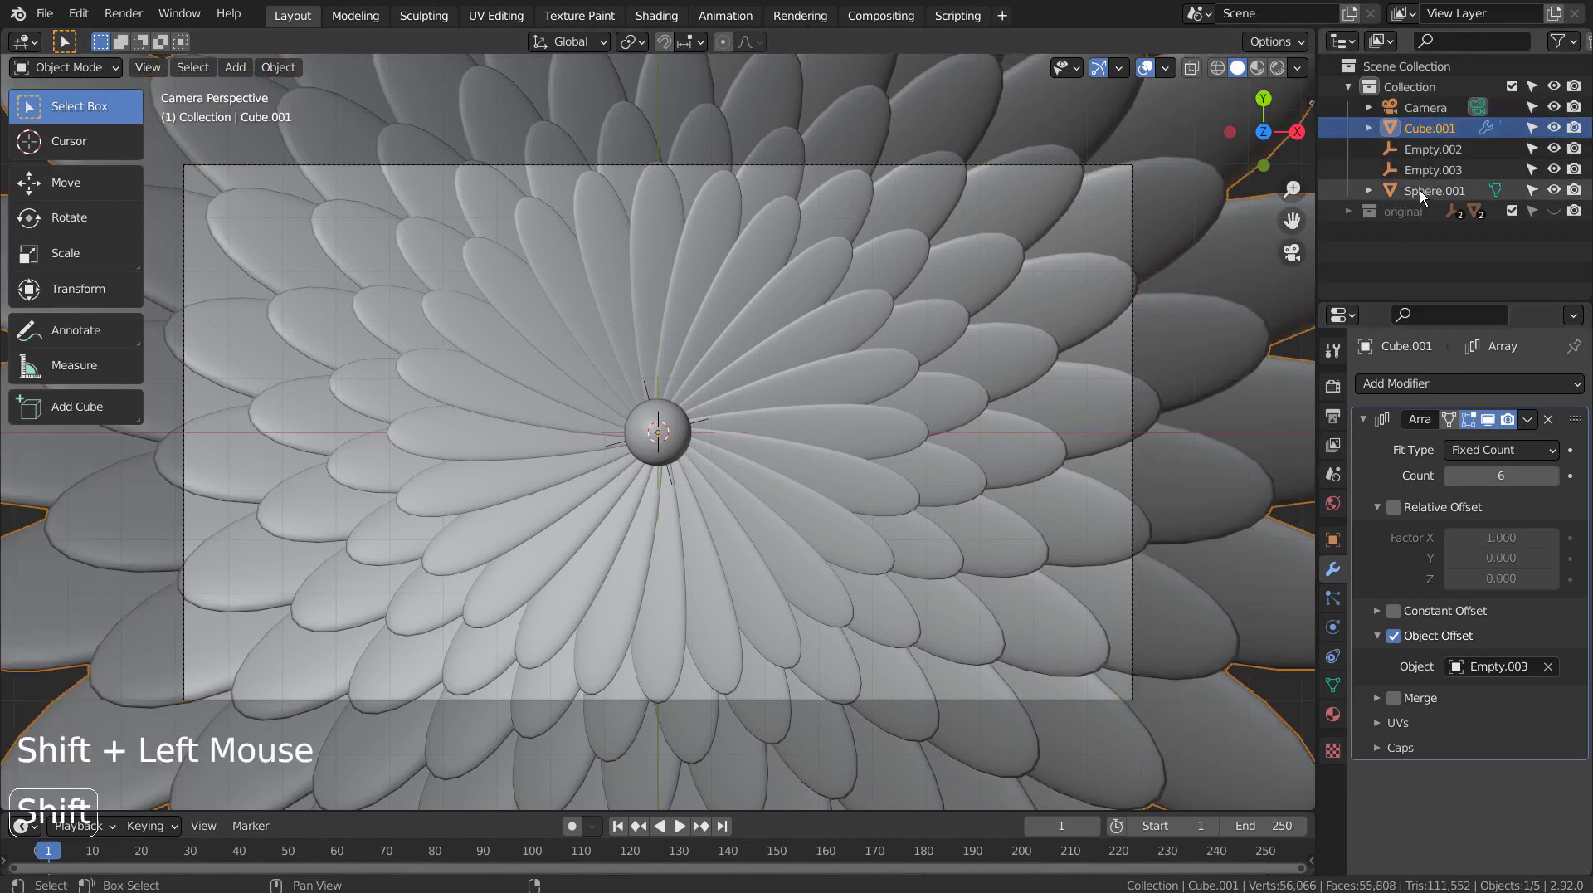
pyautogui.press('m')
pyautogui.click(1097, 300)
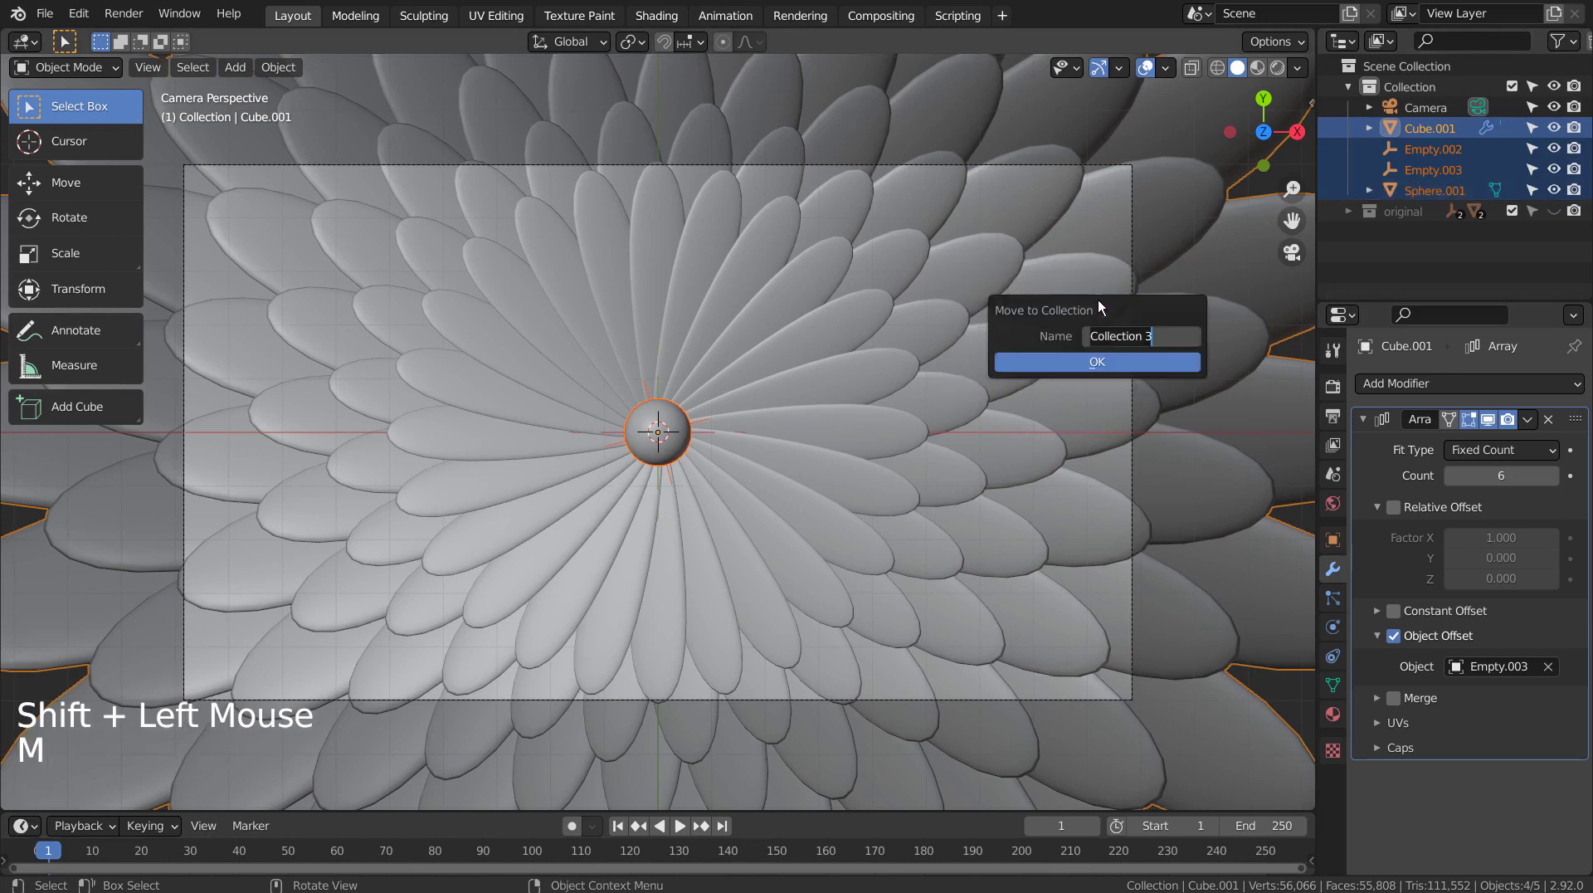
pyautogui.write('new')
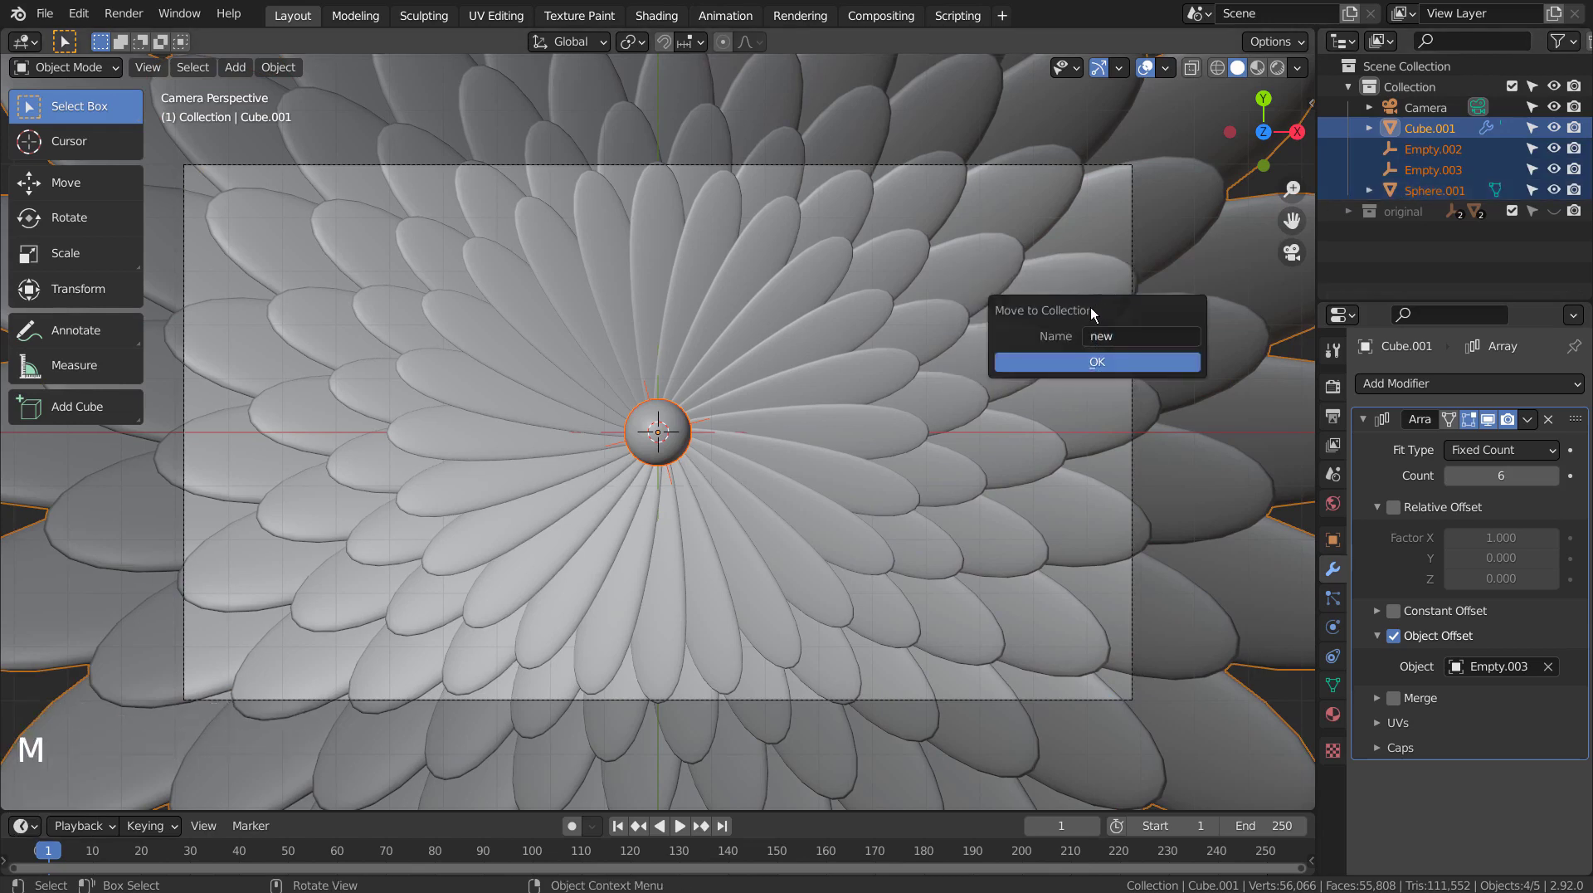
# - Confirm collection 'new', hide it, show 'original', and select its petal array and sphere
pyautogui.click(1096, 363)
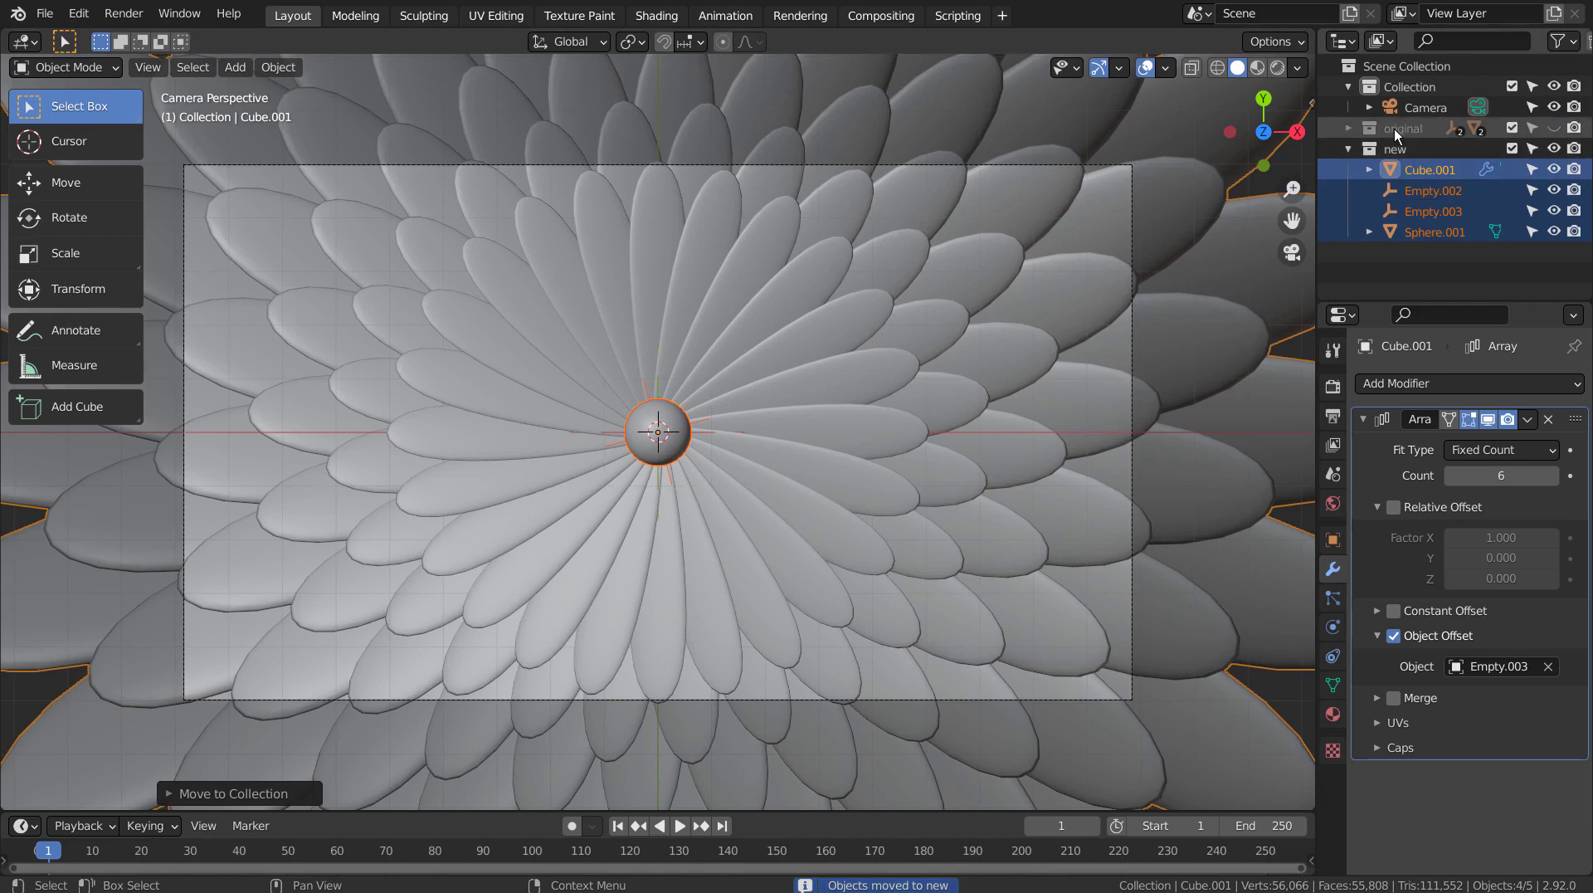
pyautogui.click(1346, 150)
pyautogui.click(1553, 148)
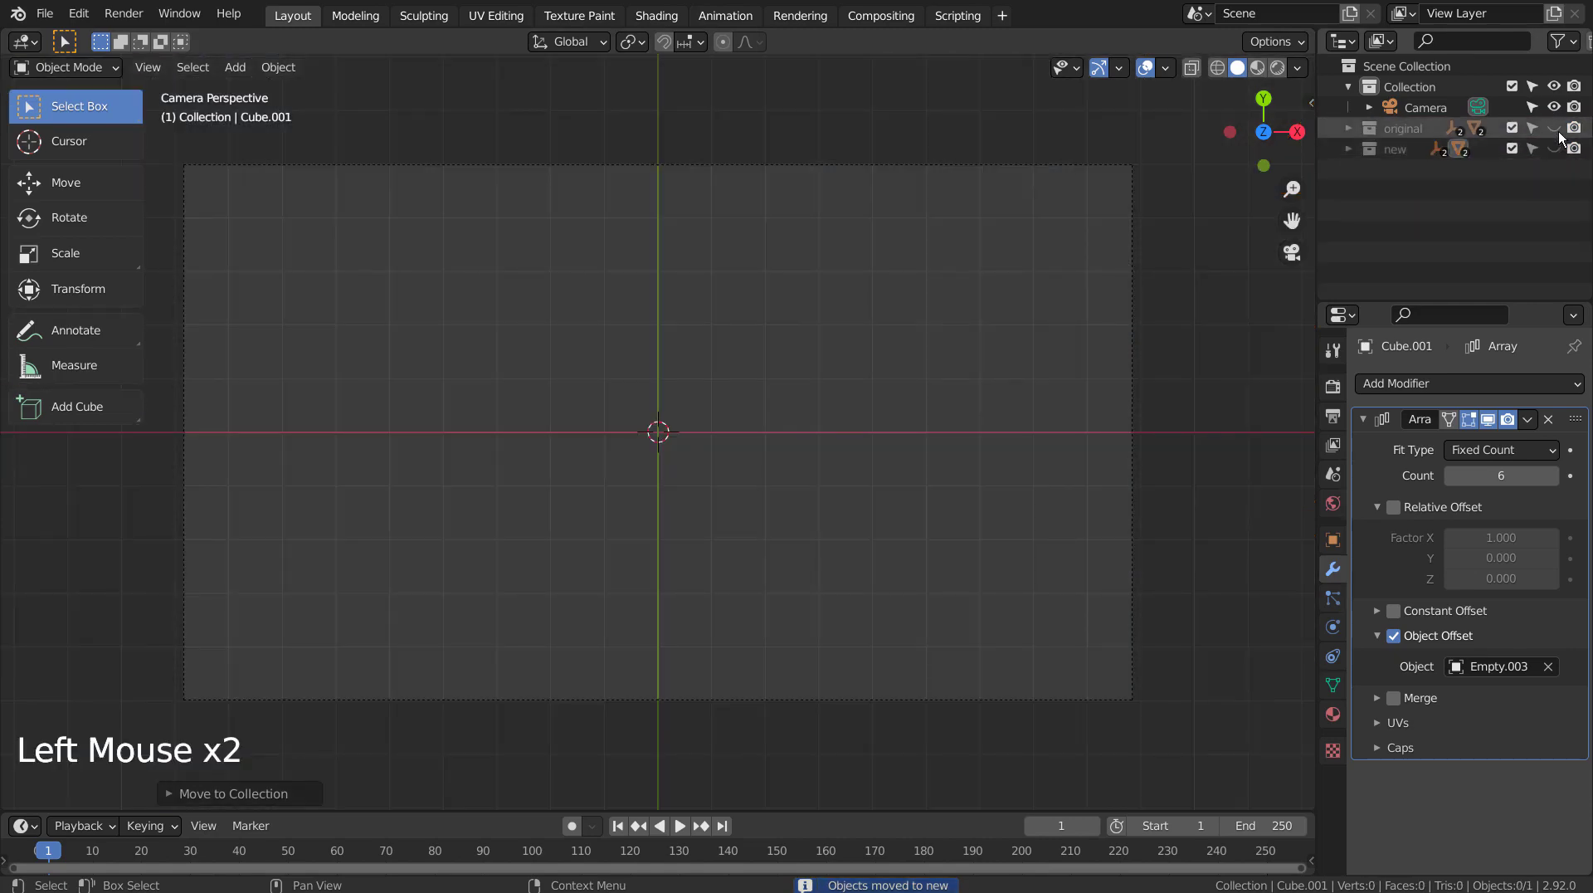
pyautogui.click(1553, 128)
pyautogui.click(993, 400)
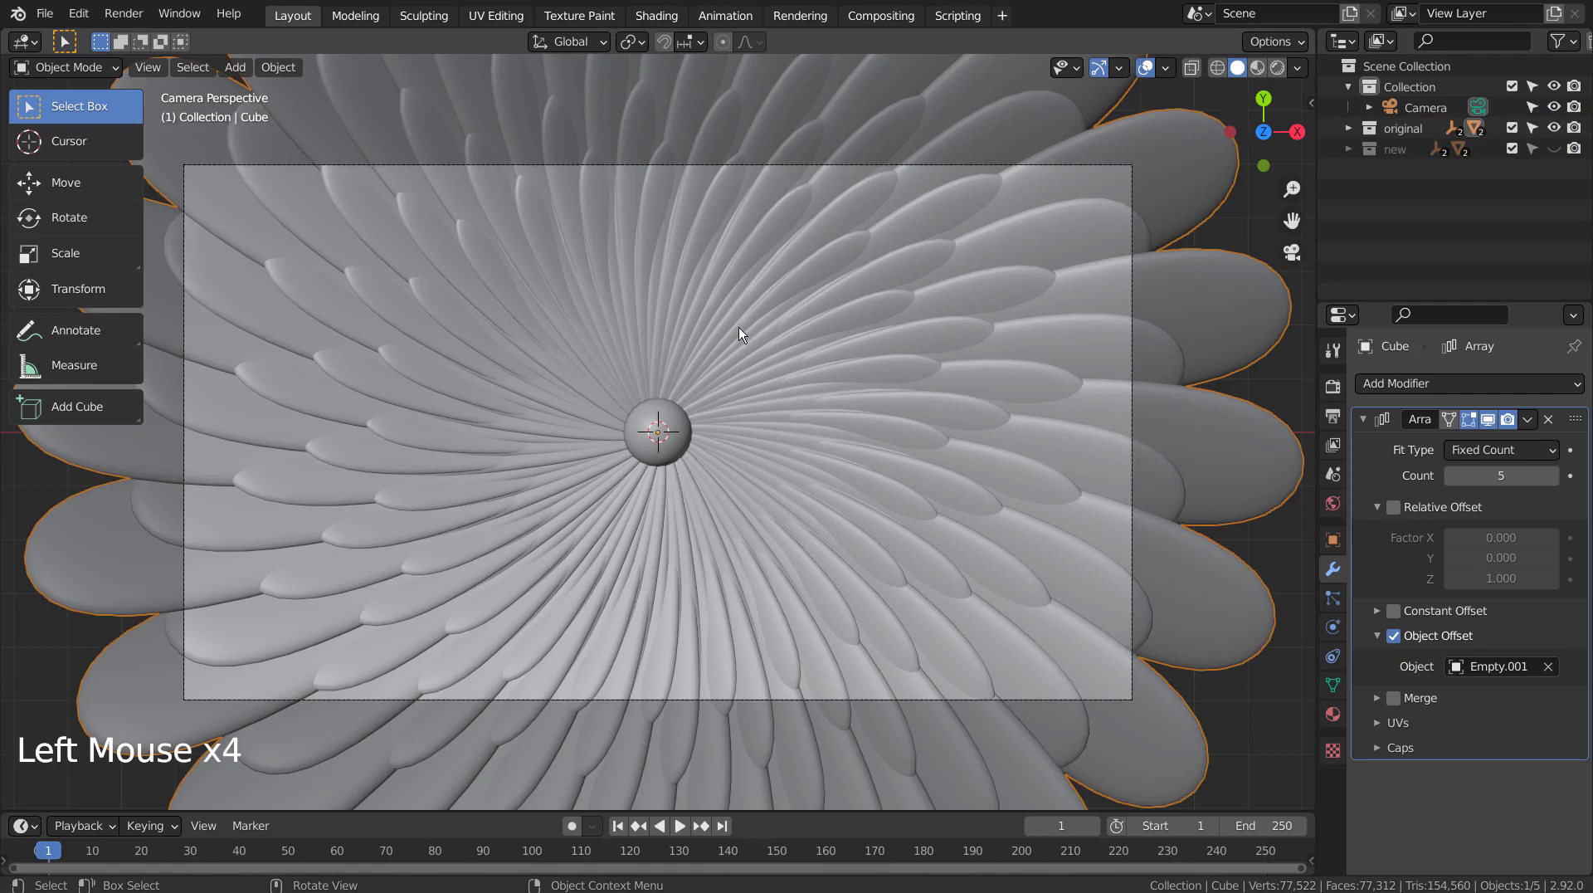
pyautogui.click(655, 419)
pyautogui.click(657, 15)
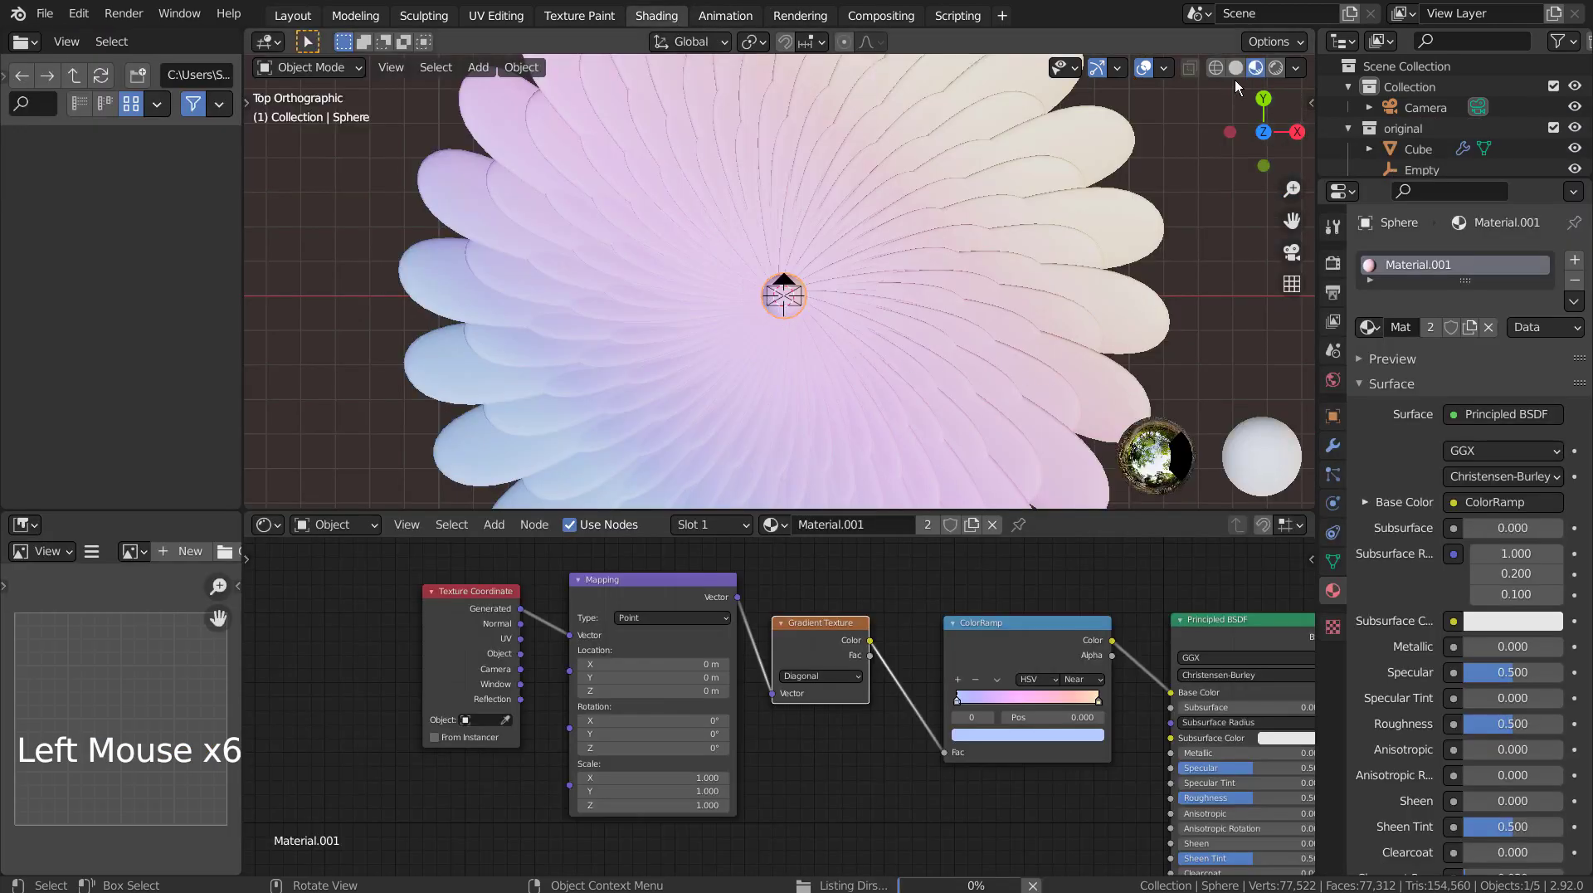
pyautogui.scroll(-2, 763, 749)
pyautogui.click(833, 789)
pyautogui.hotkey('ctrl', 'space')
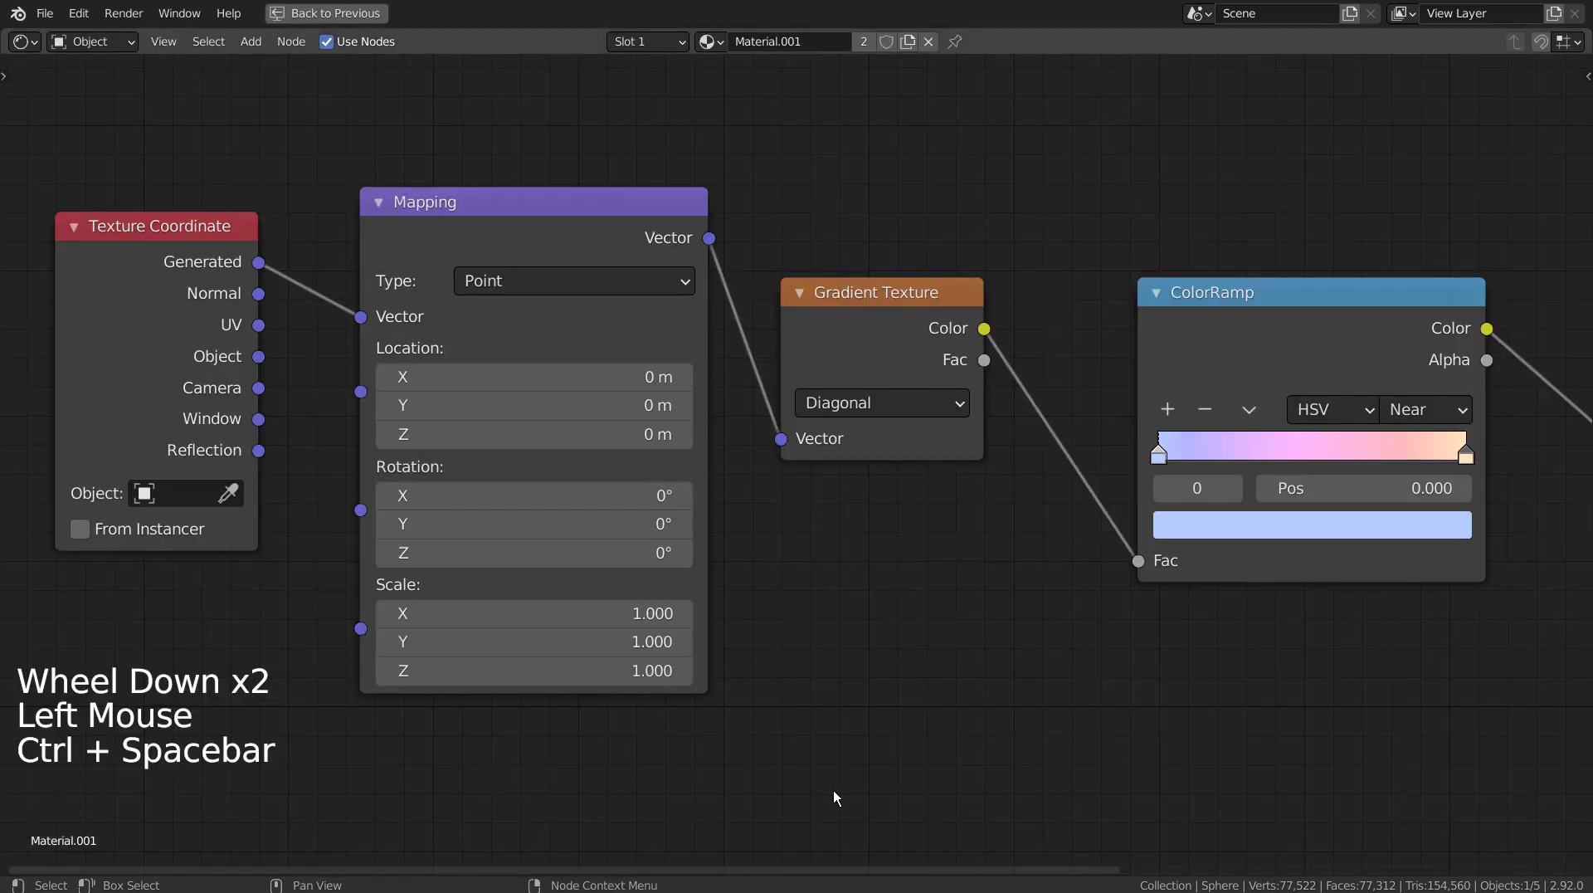
pyautogui.scroll(-2, 896, 643)
pyautogui.scroll(-3, 896, 642)
pyautogui.keyDown('shift'); pyautogui.moveTo(896, 647); pyautogui.dragTo(691, 599, button='middle'); pyautogui.keyUp('shift')
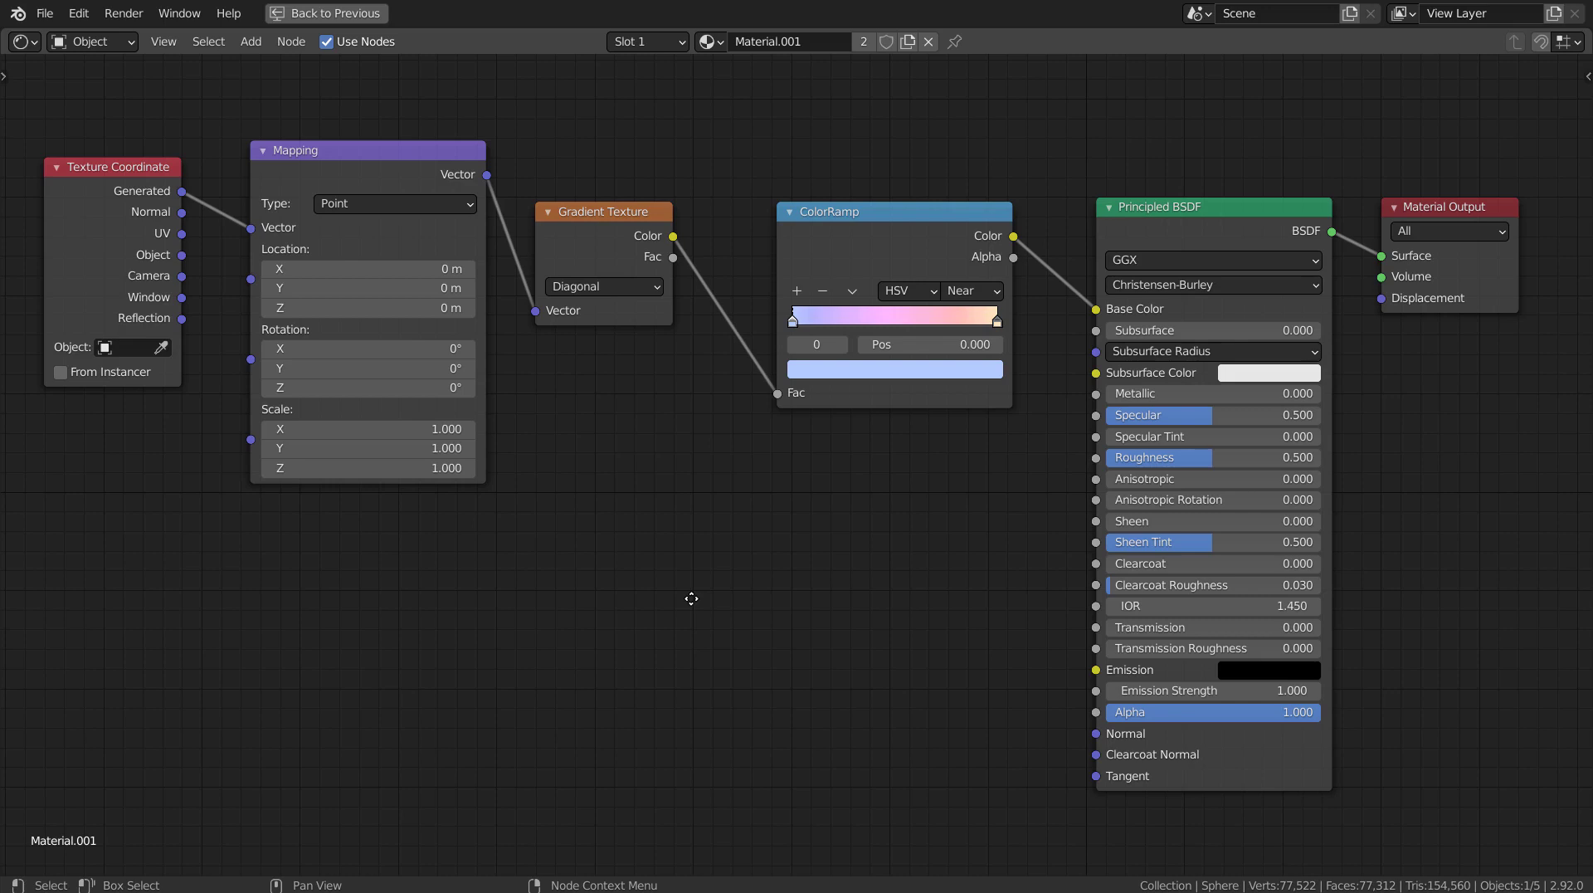
pyautogui.hotkey('ctrl', 'space')
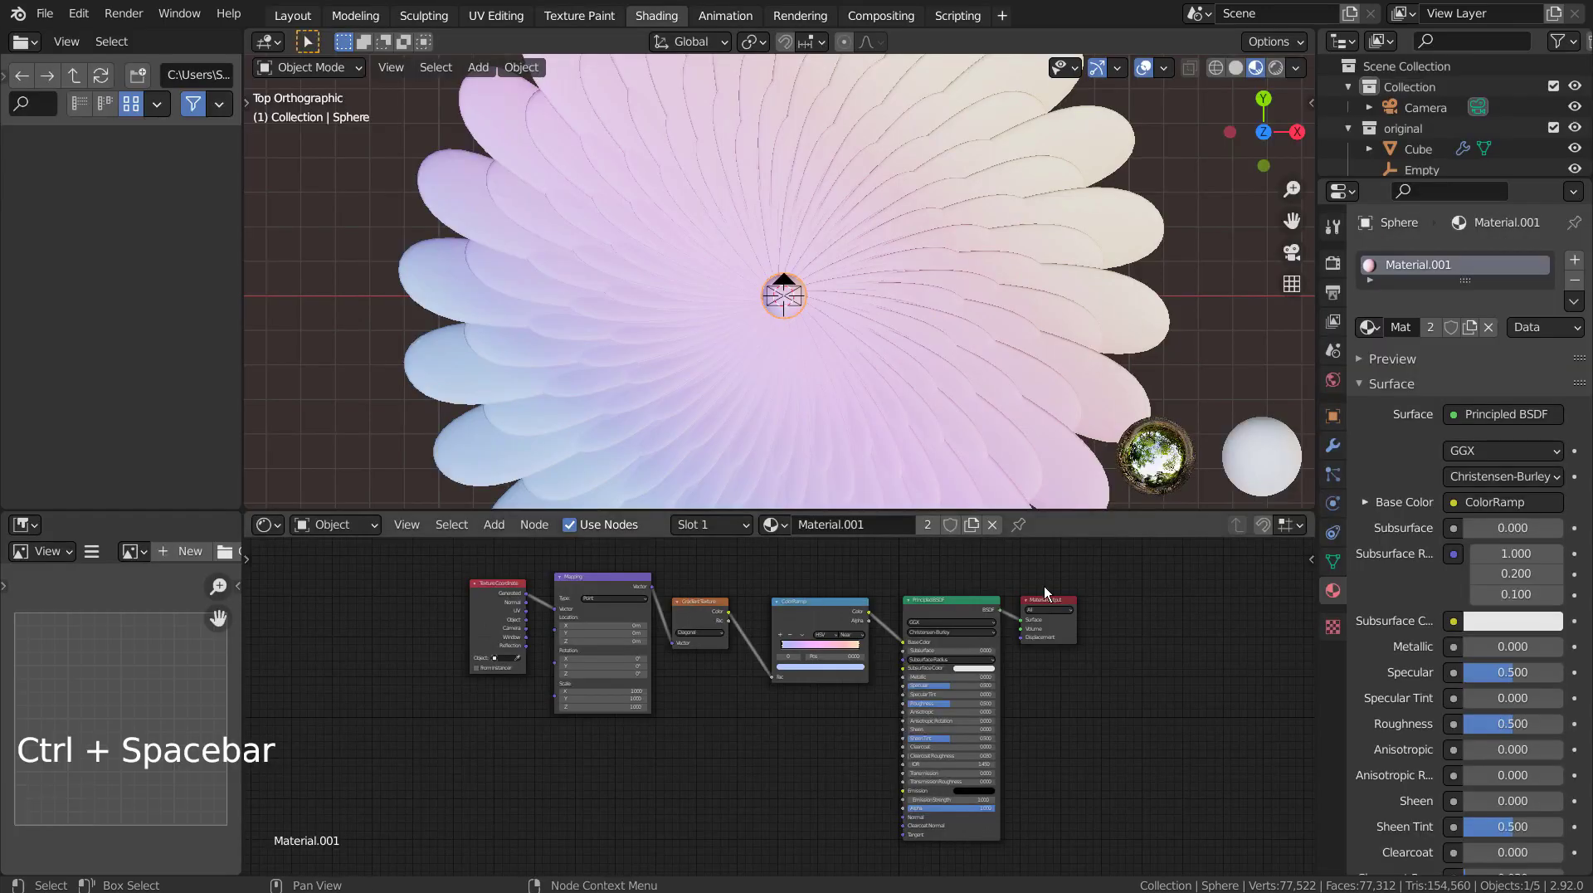
pyautogui.click(894, 330)
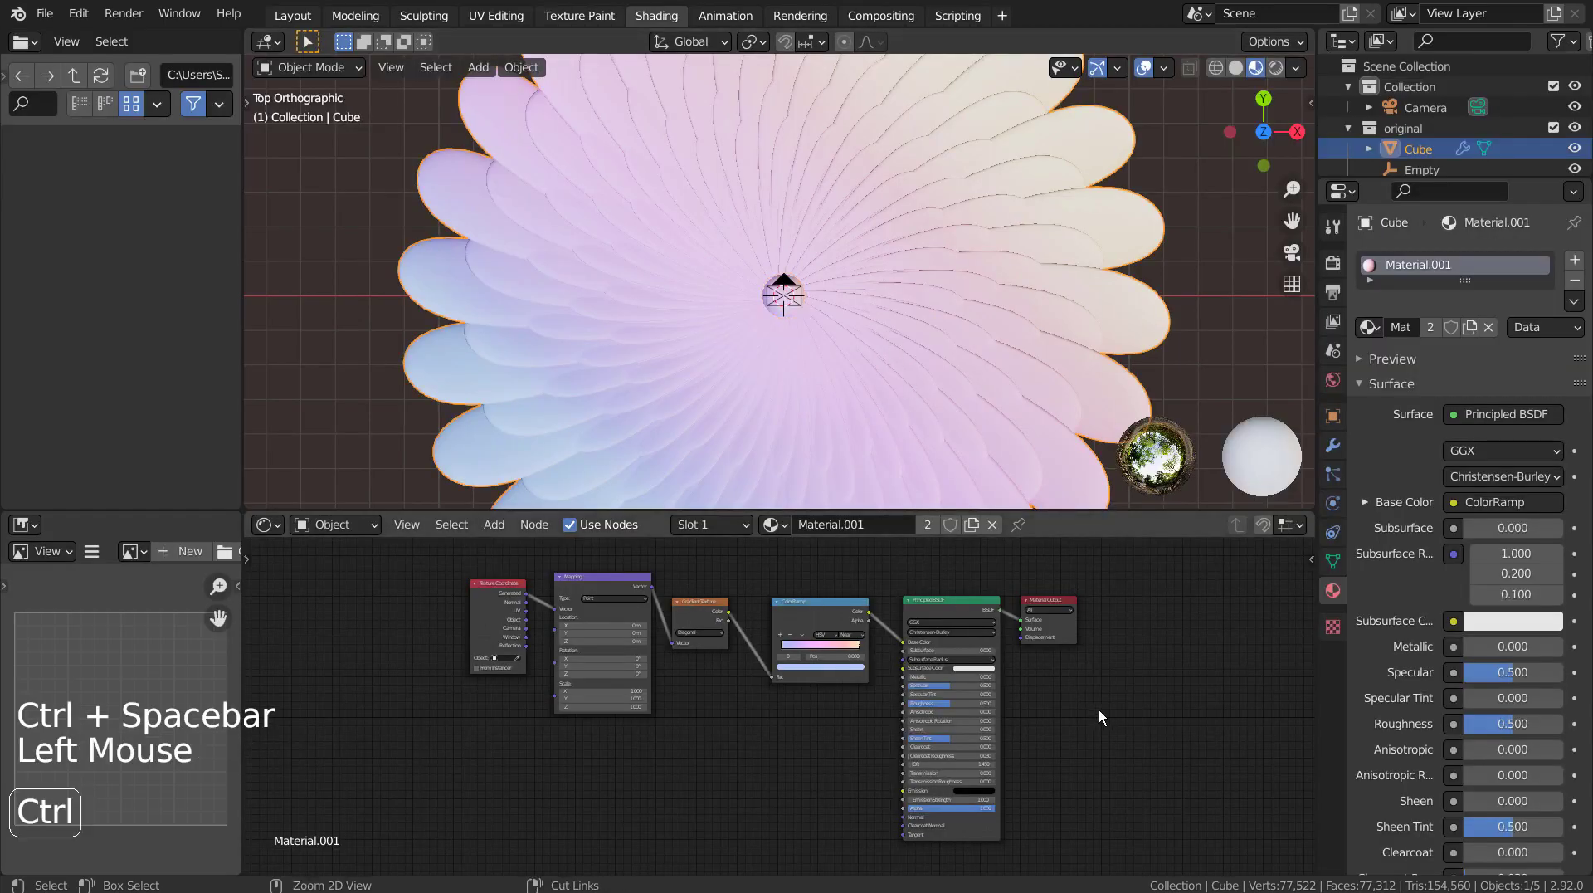
pyautogui.hotkey('ctrl', 'space')
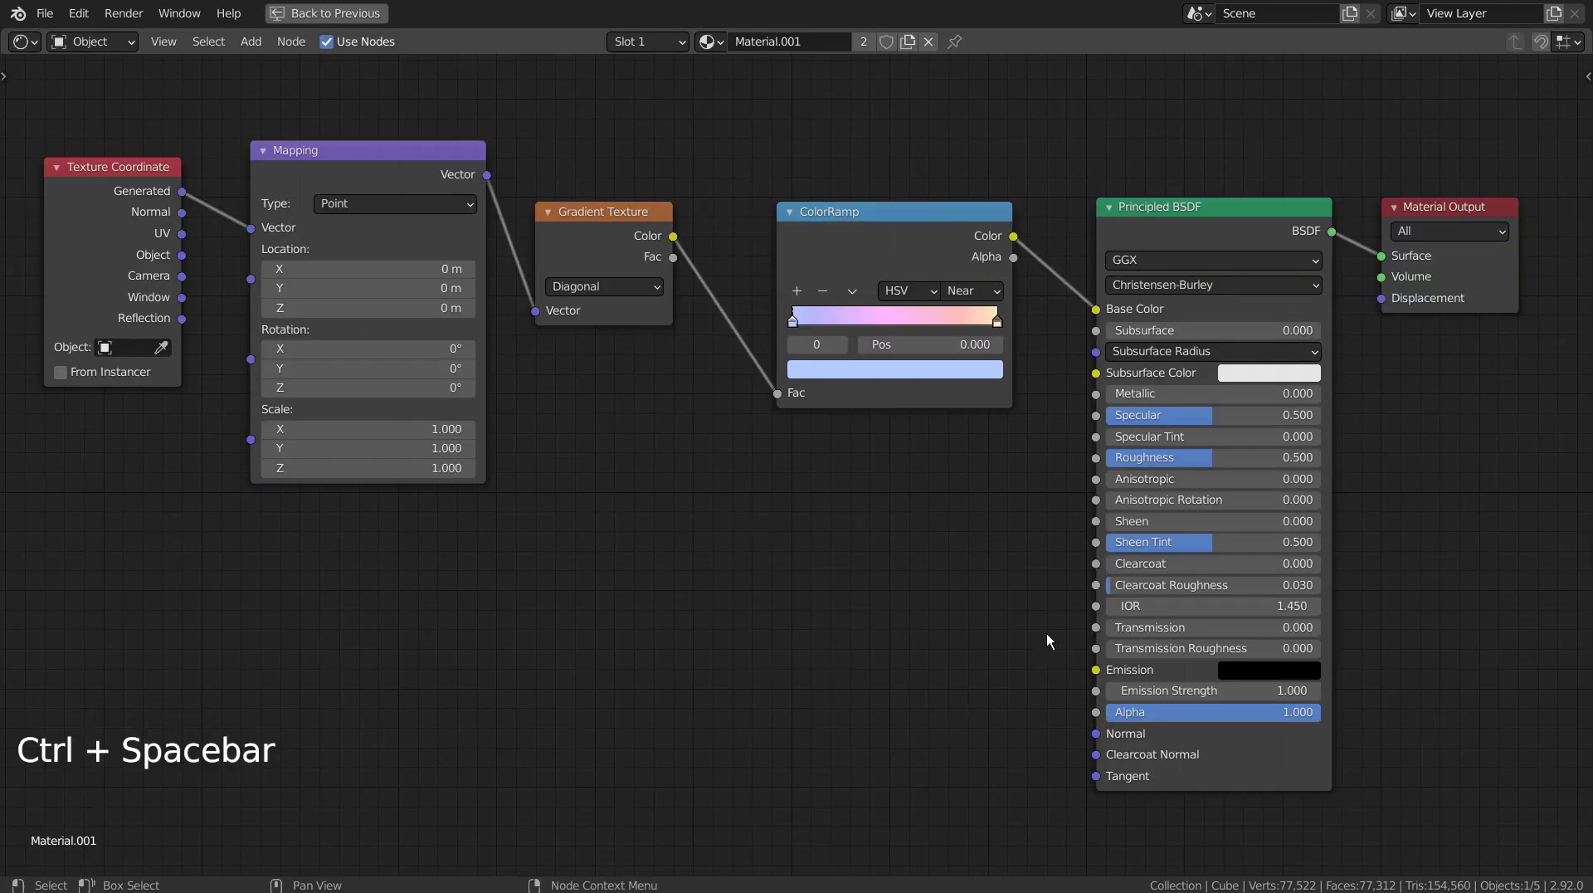
pyautogui.press('ctrl')
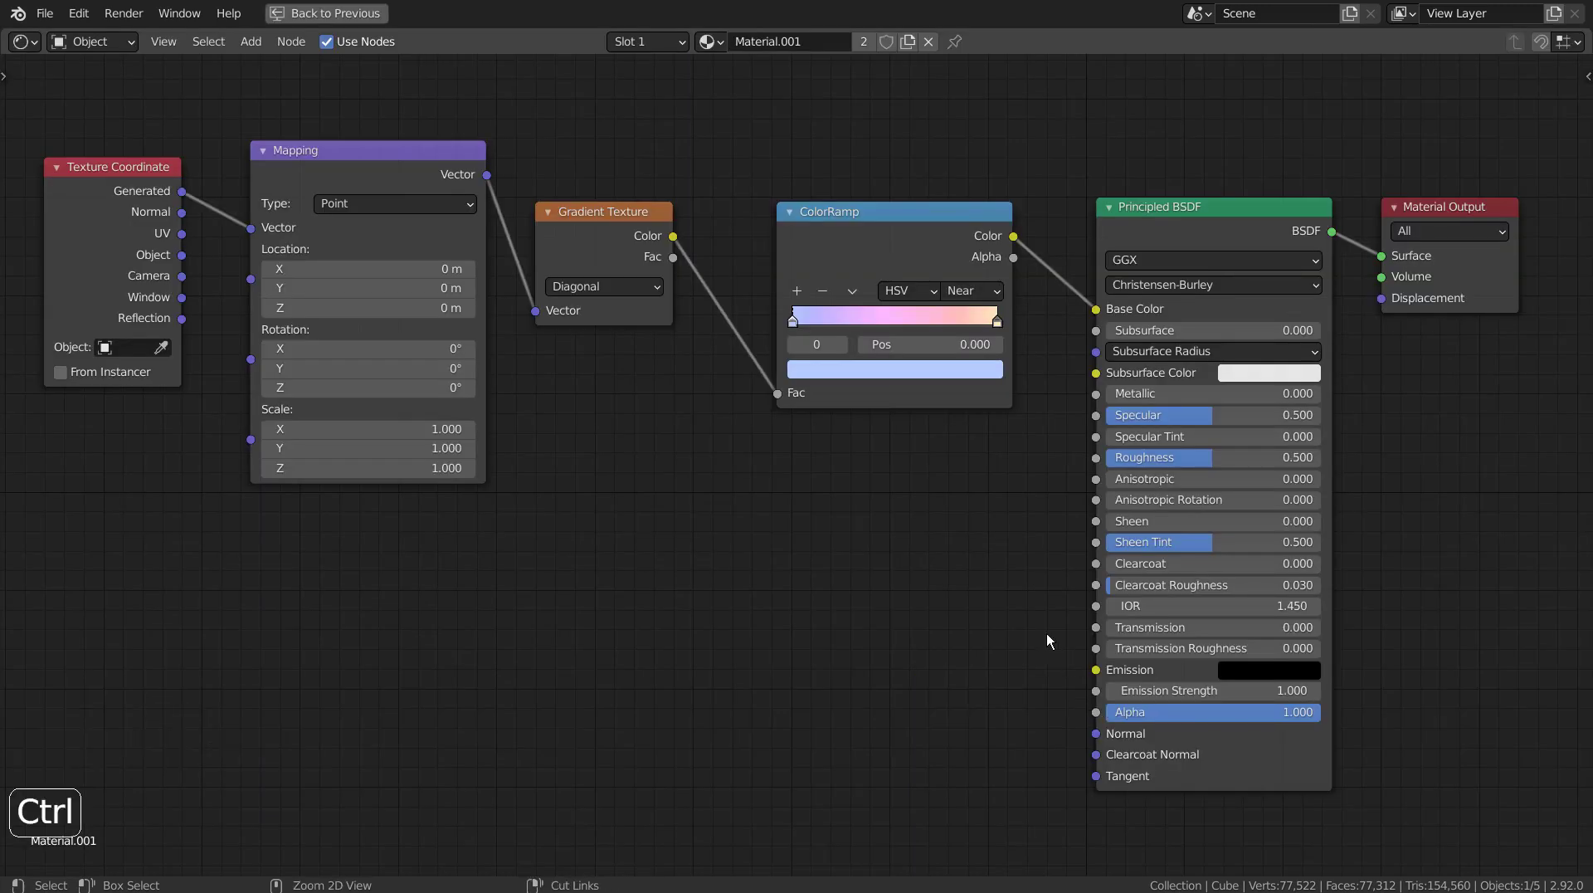
pyautogui.hotkey('ctrl', 'space')
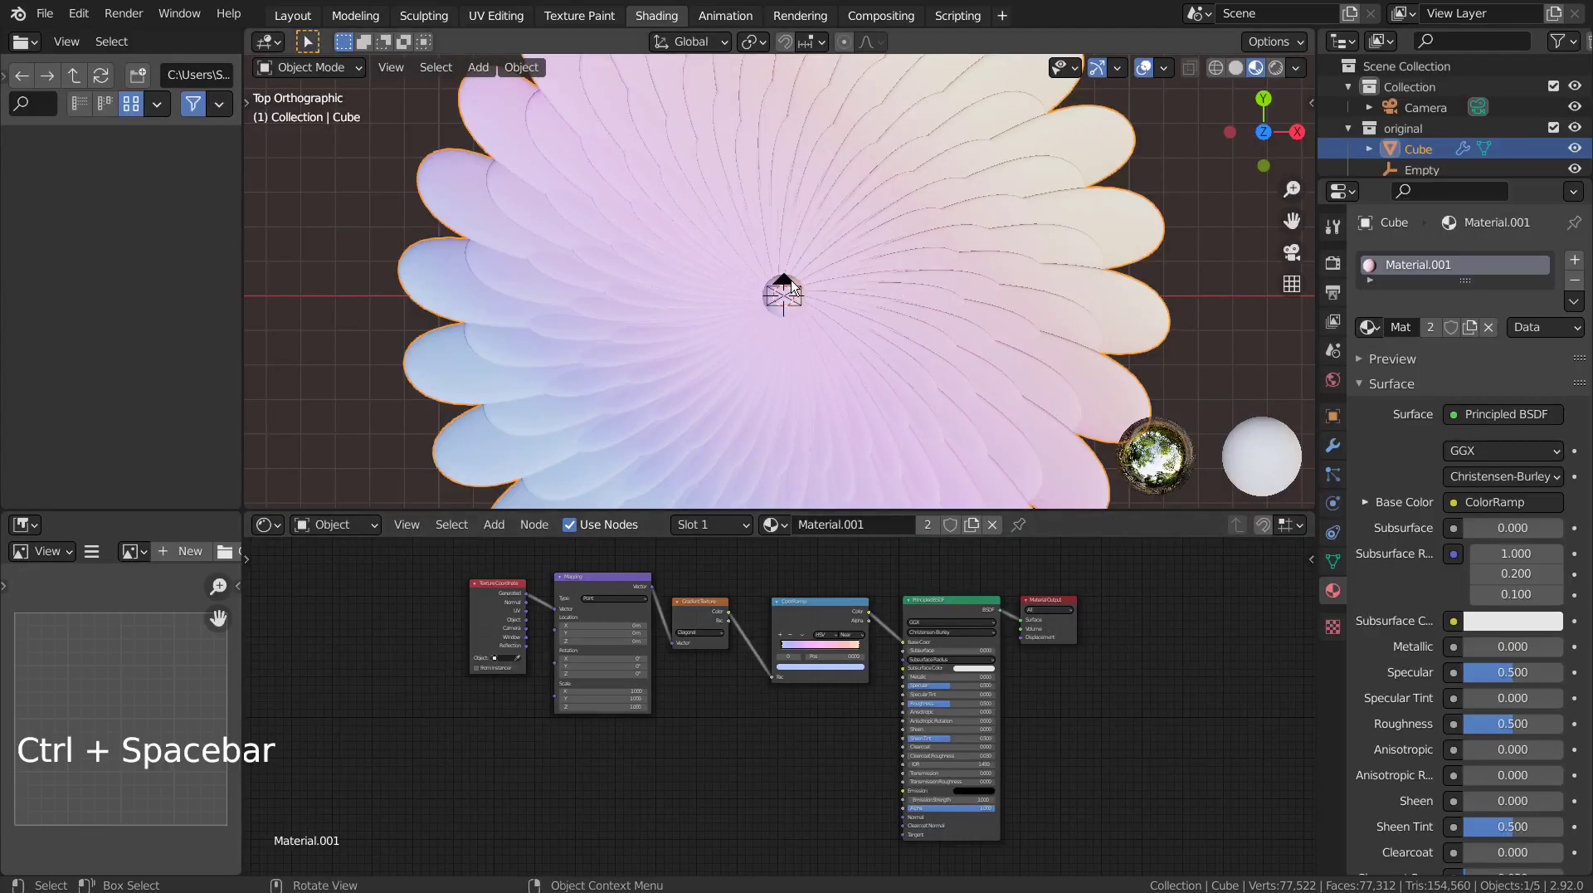
# - In Layout, review the Cycles render settings, glance at Compositing, and return to Layout
pyautogui.click(292, 15)
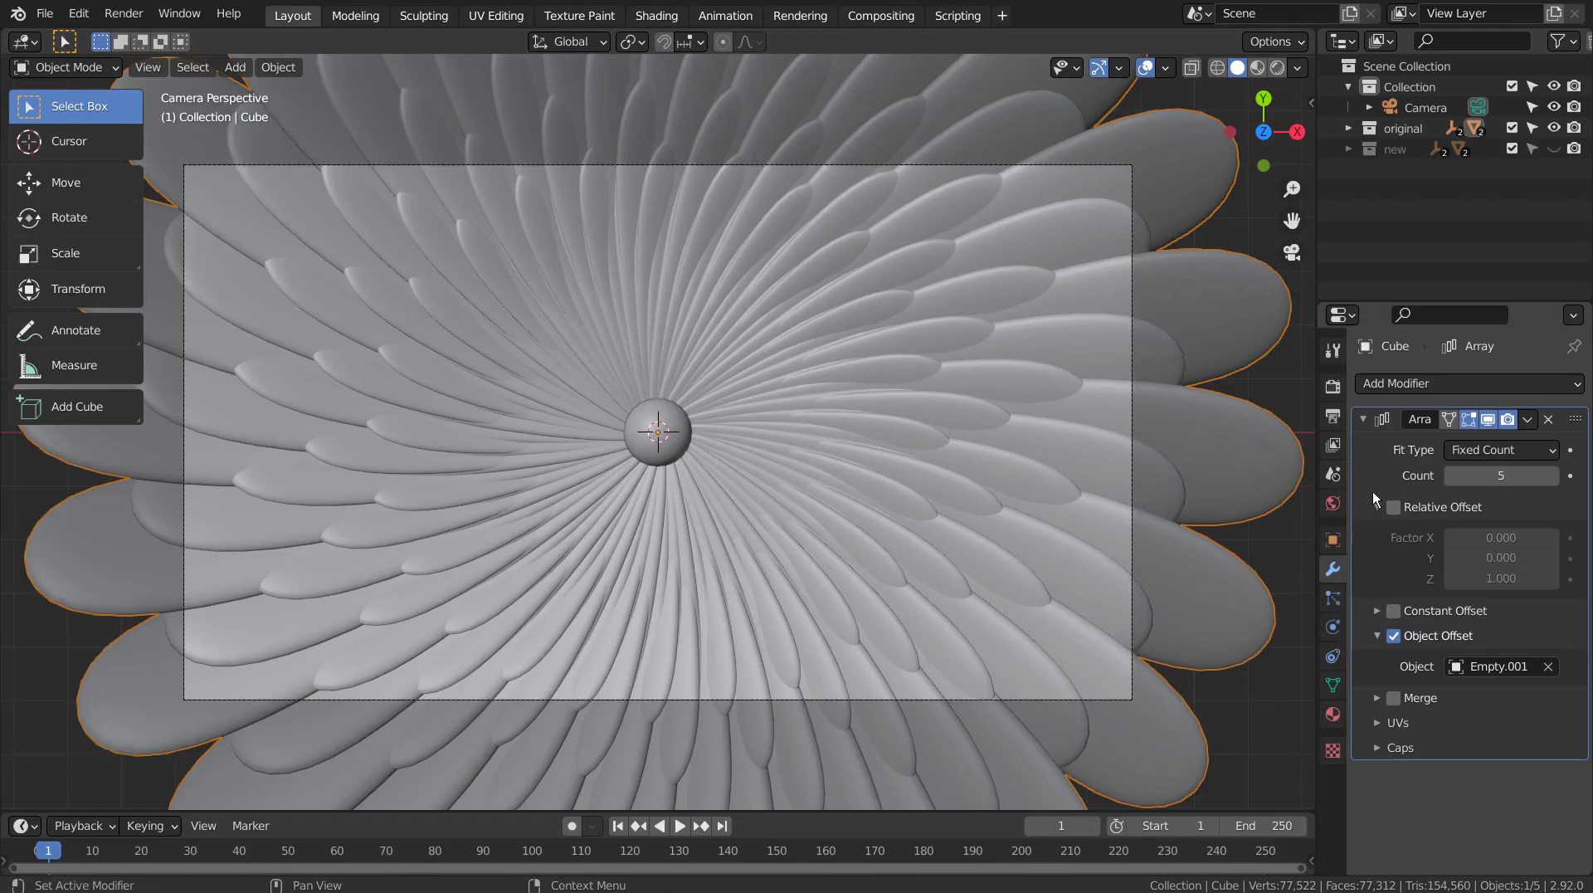
pyautogui.click(1331, 388)
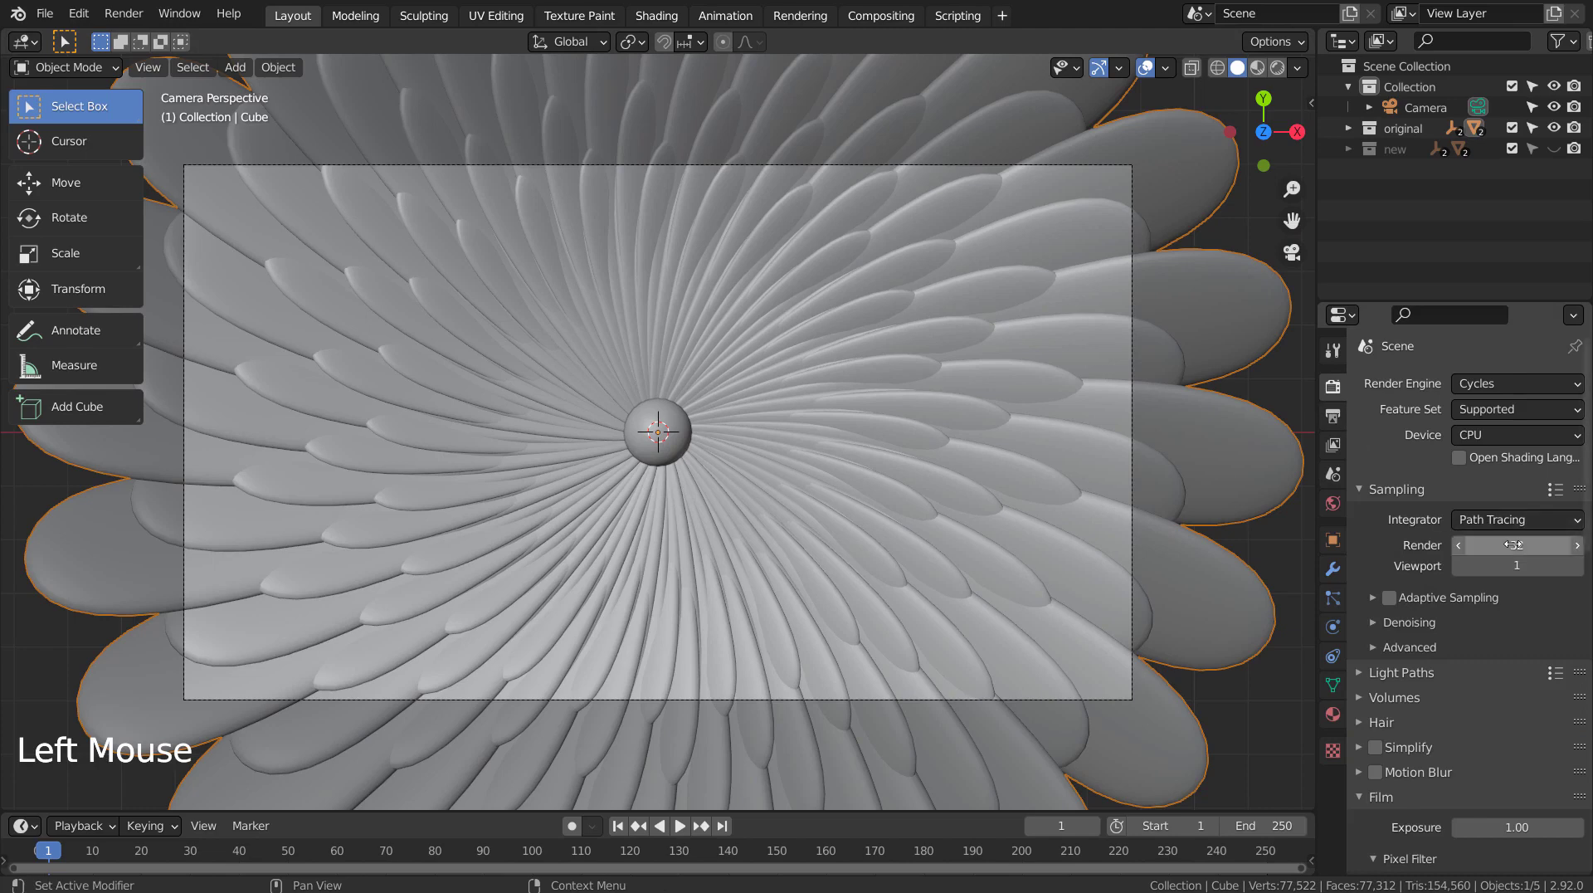
pyautogui.click(890, 17)
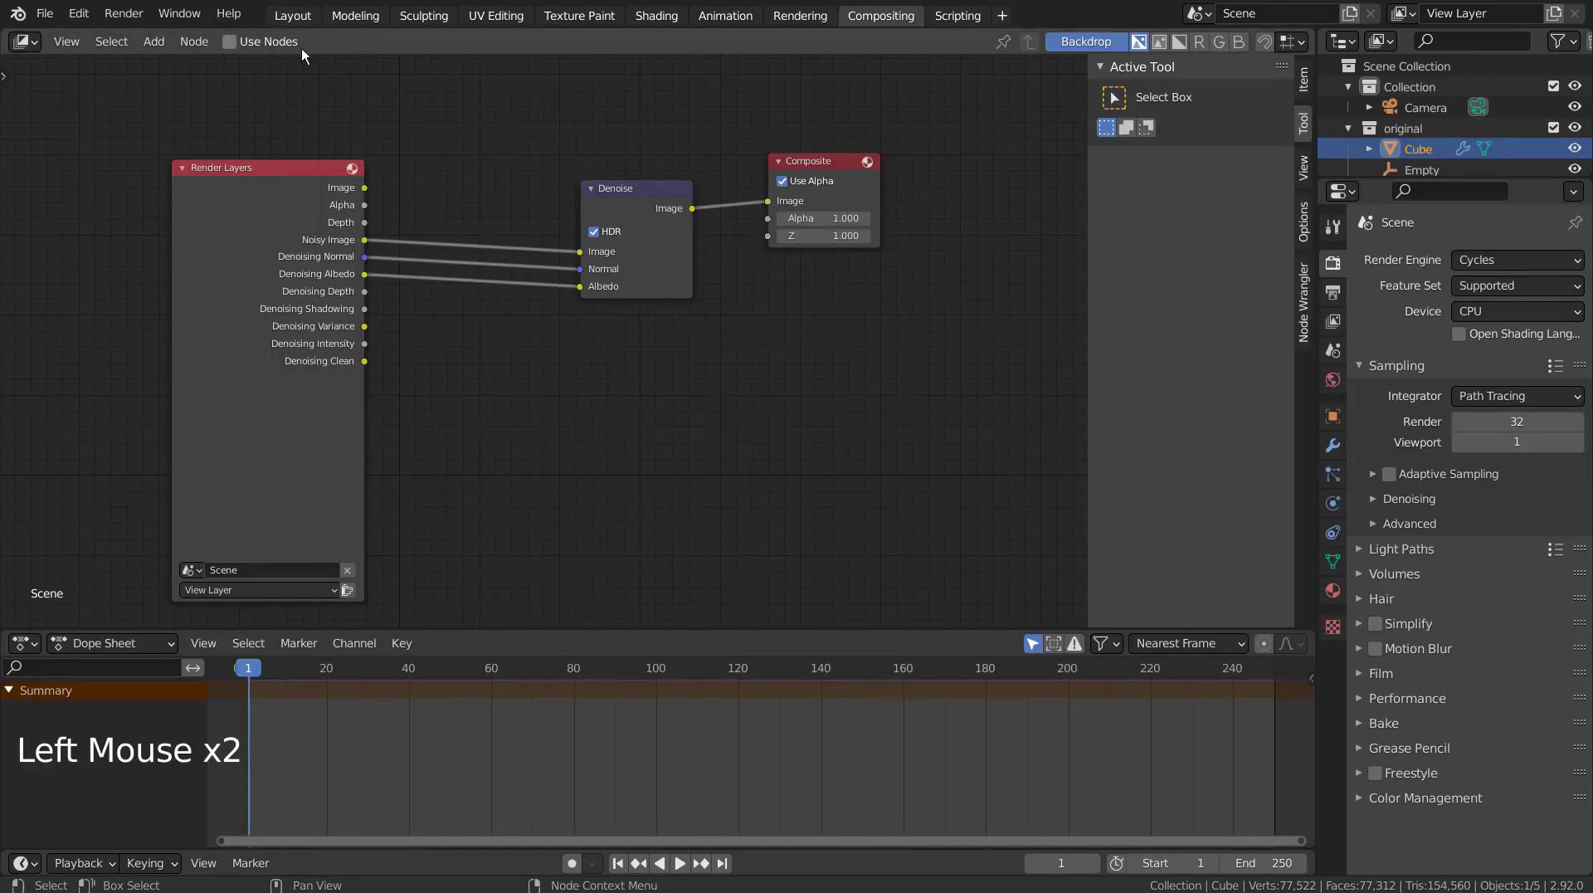
pyautogui.click(292, 15)
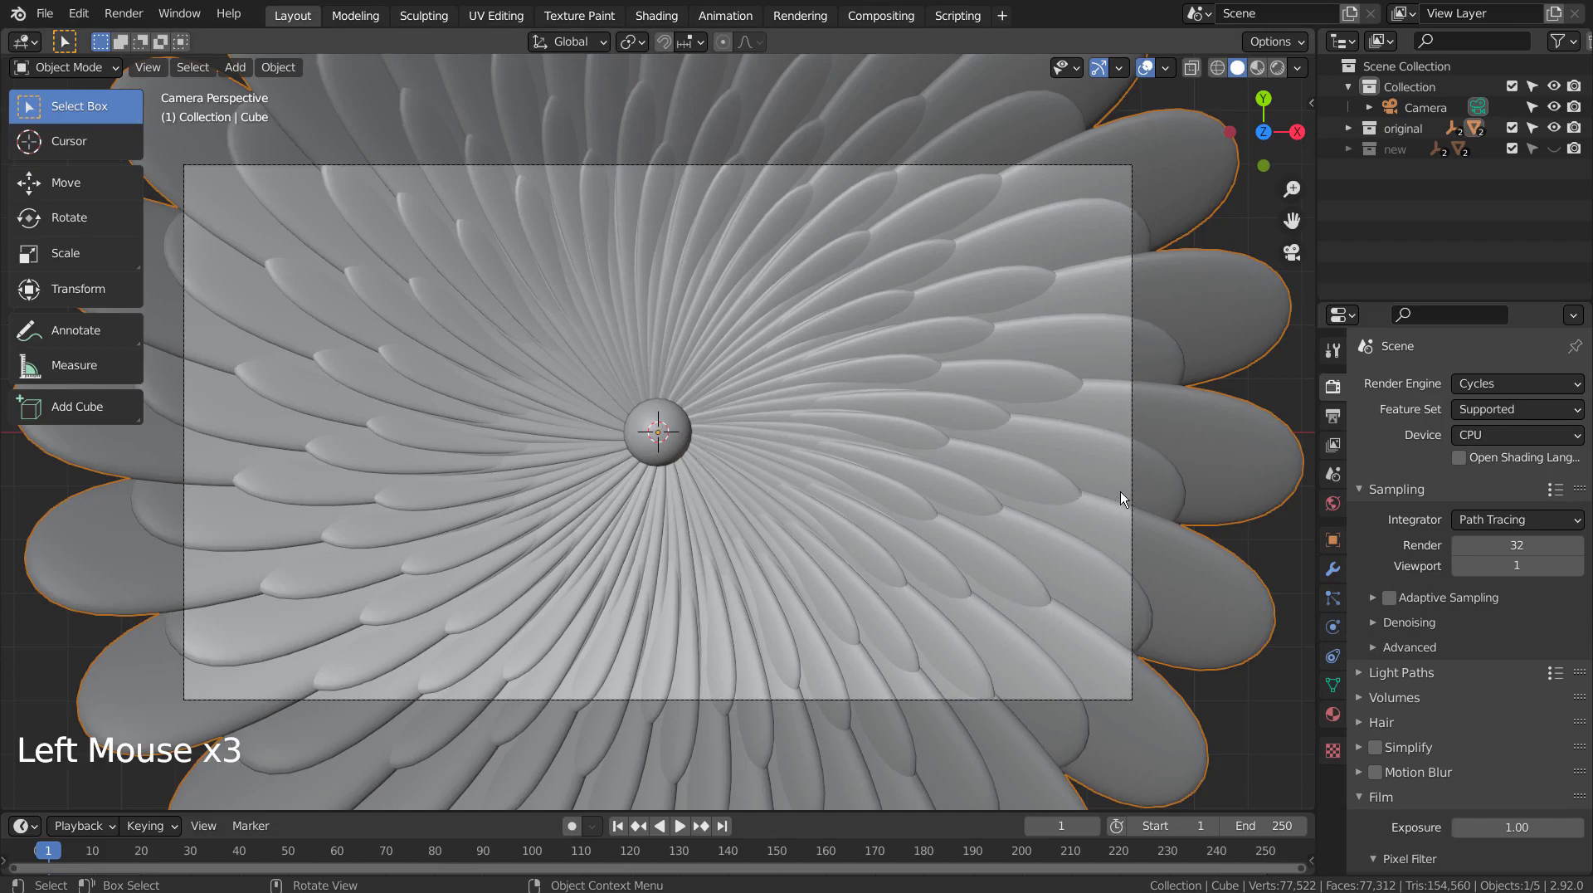